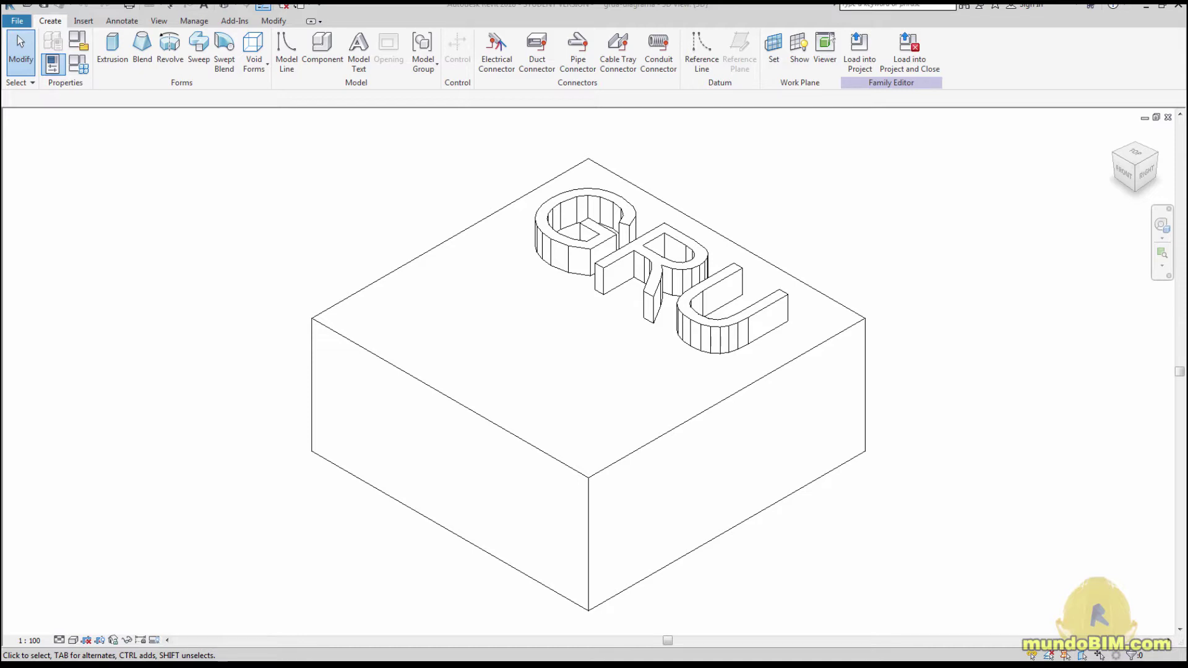
# - Switch to the crane family's reference level floor plan and examine the GRU symbol inside its dashed radius circles
pyautogui.hotkey('ctrl', 'Tab')
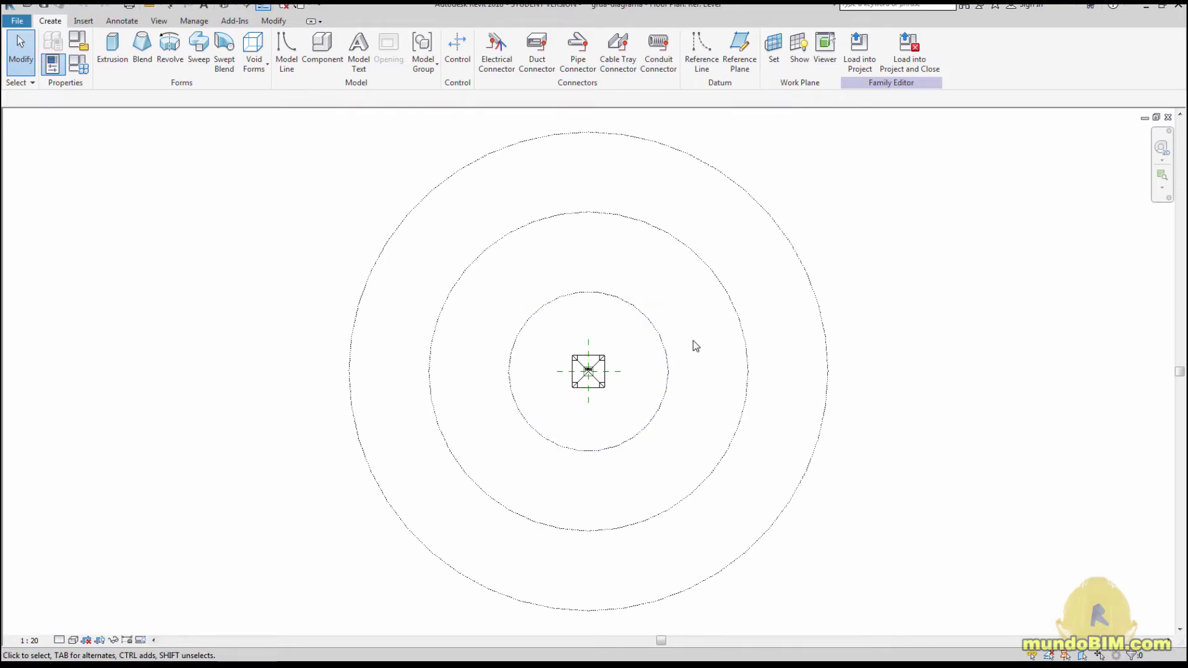
pyautogui.scroll(6, 594, 377)
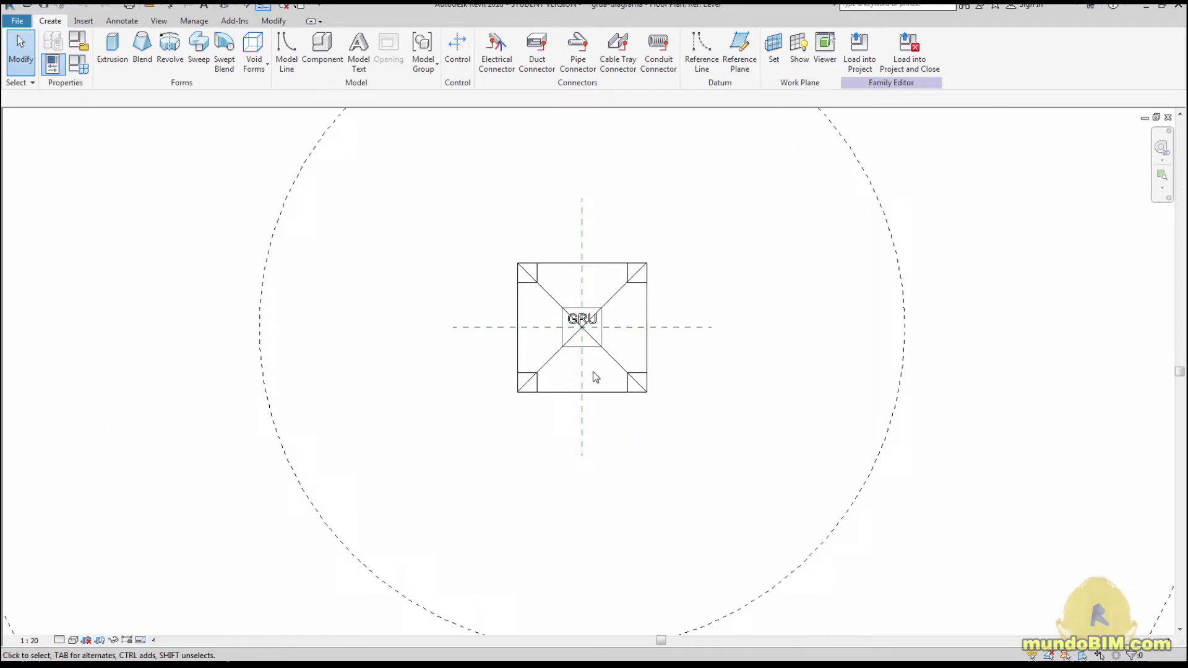
pyautogui.scroll(-7, 654, 371)
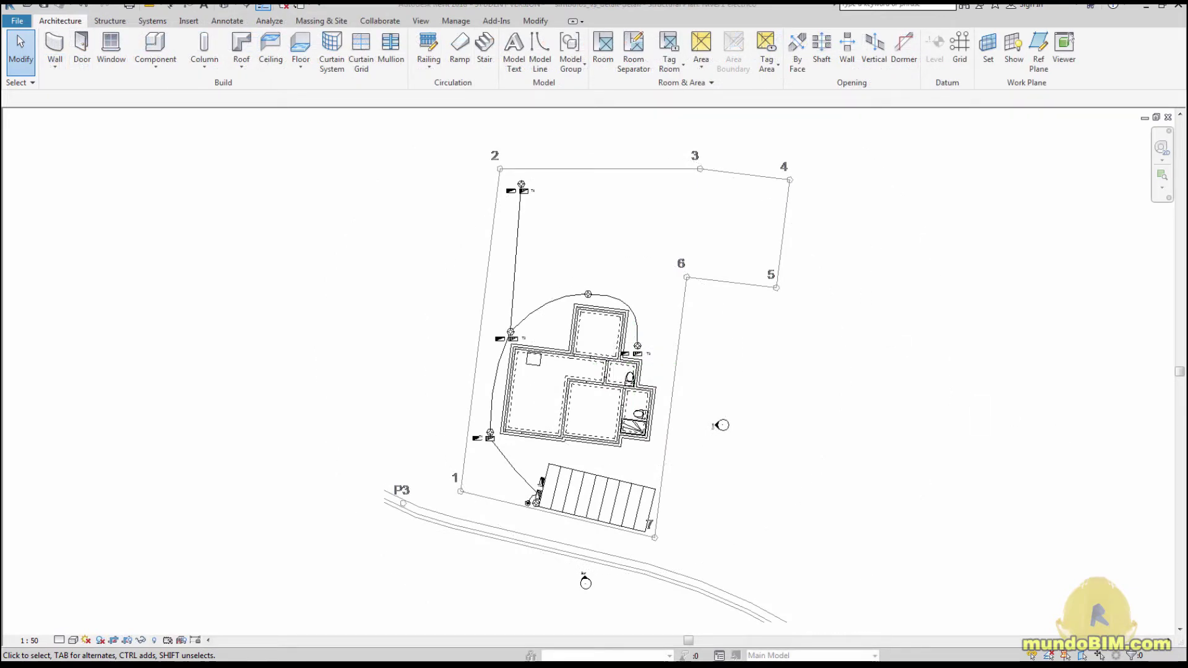
# - Bring up the provisional installations sheet with its properties and set the plan viewport's scale to 1:100
pyautogui.hotkey('ctrl', 'Tab')
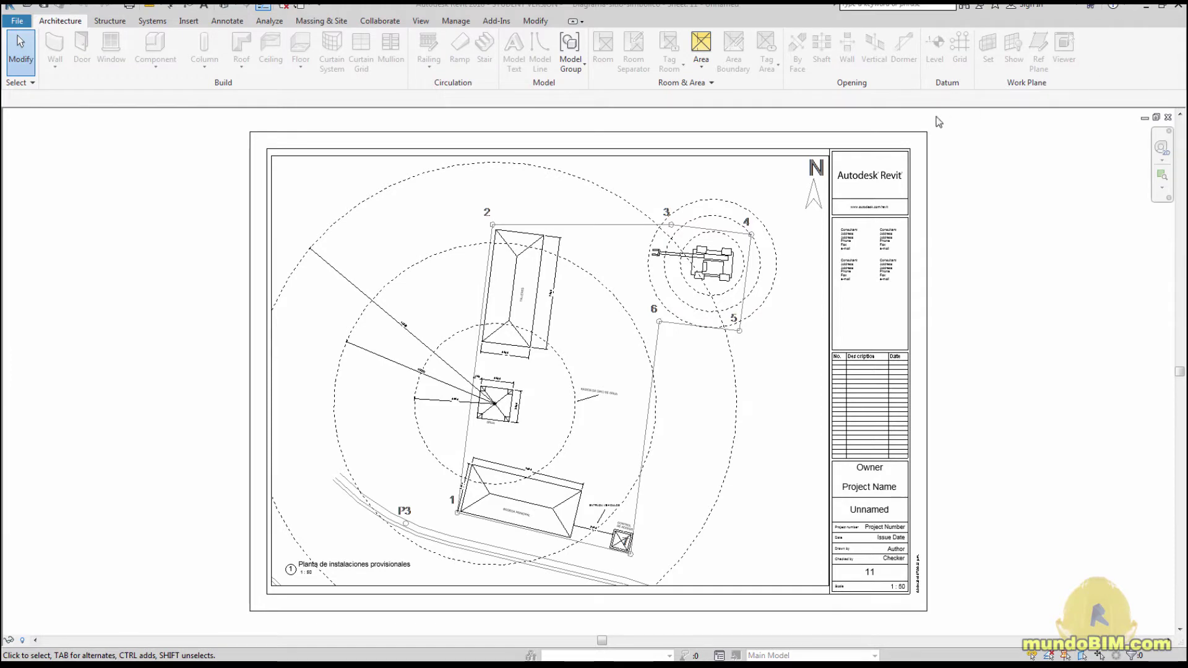
pyautogui.hotkey('ctrl', '1')
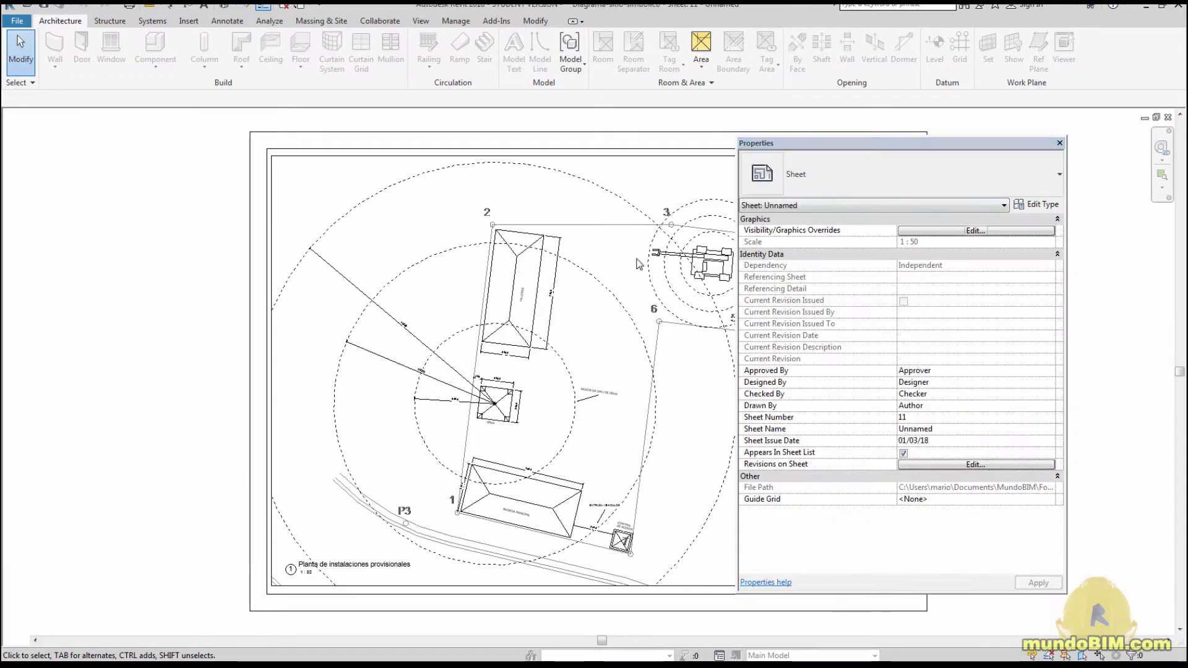
pyautogui.click(495, 201)
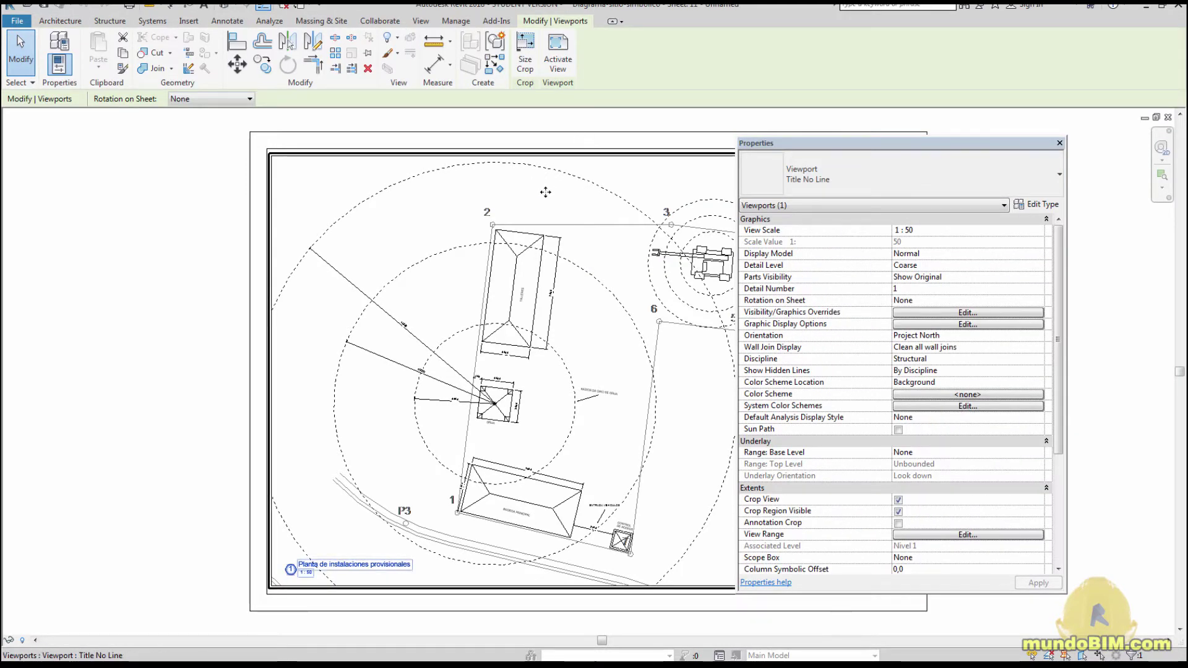
pyautogui.moveTo(495, 201); pyautogui.dragTo(320, 194, button='middle')
pyautogui.click(1005, 232)
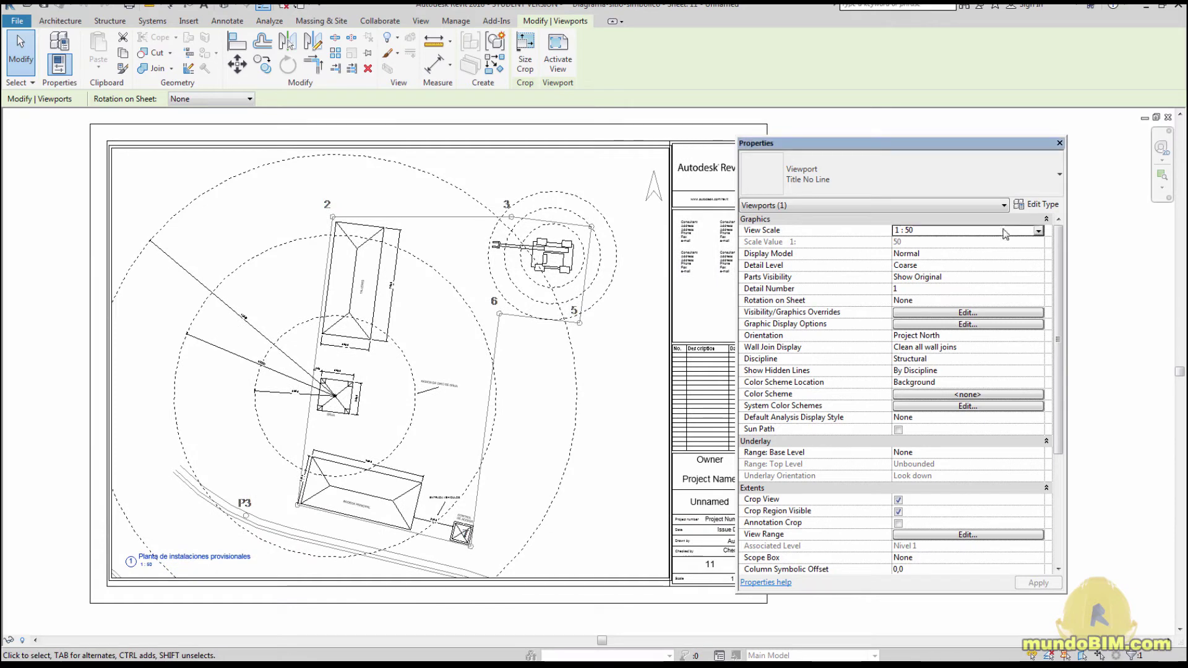
pyautogui.click(1038, 231)
pyautogui.click(936, 262)
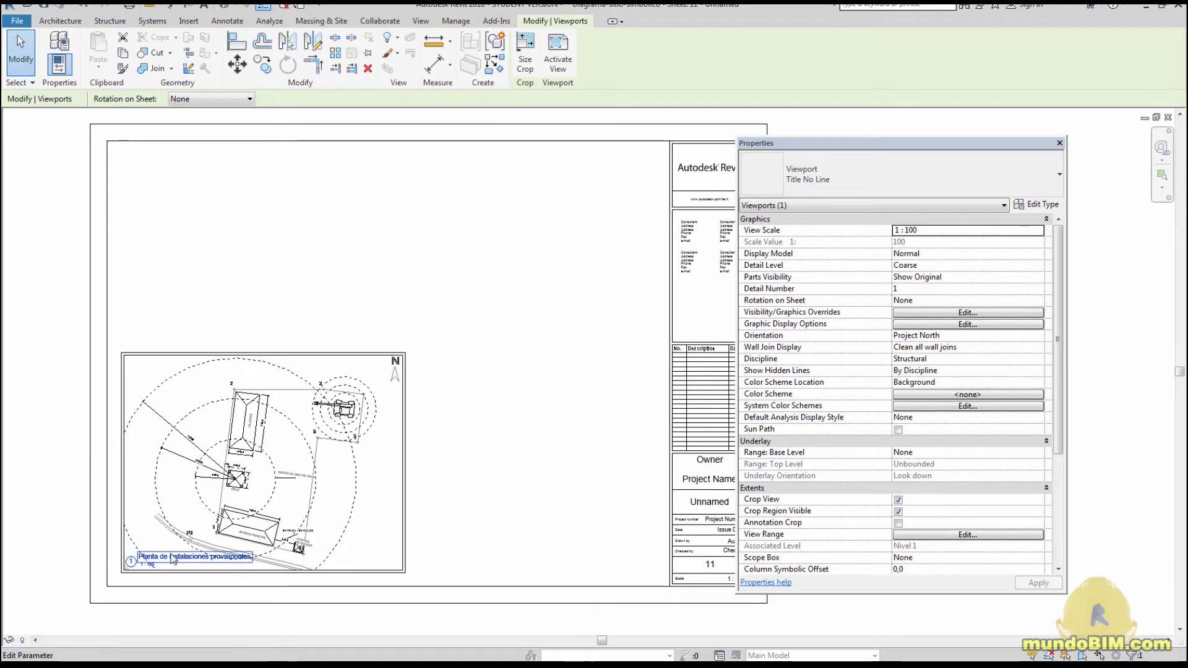
pyautogui.scroll(3, 173, 560)
pyautogui.scroll(2, 299, 437)
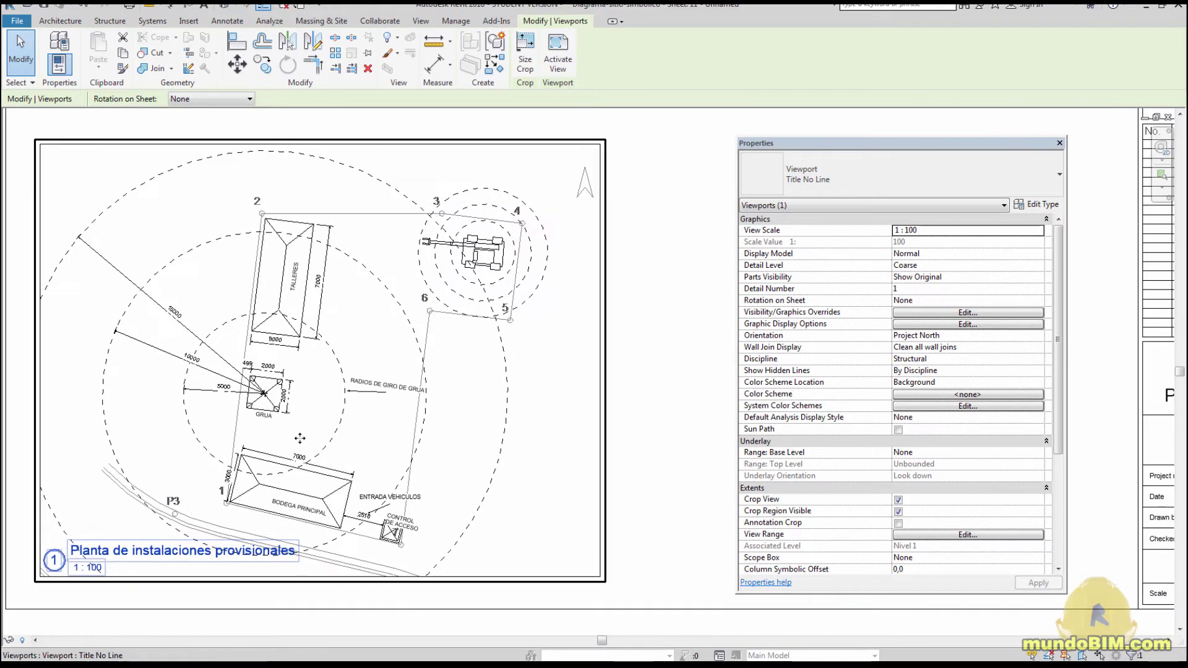
# - Return the scale of the provisional installations viewport to 1:50
pyautogui.moveTo(271, 401); pyautogui.dragTo(442, 409)
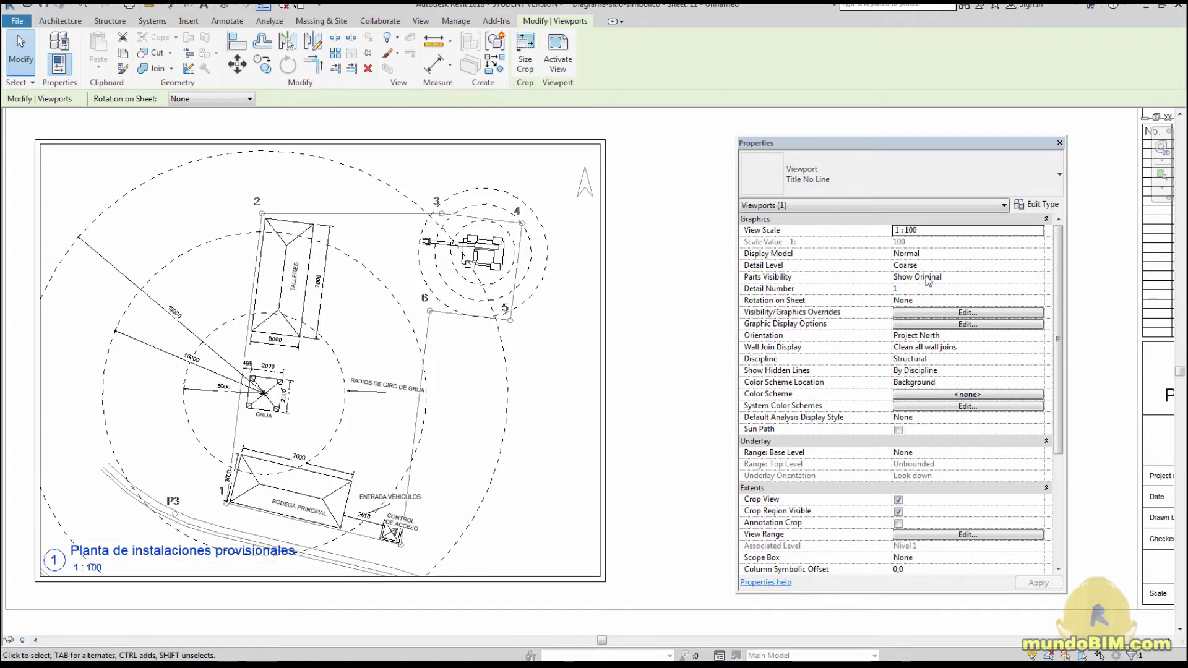
pyautogui.click(1039, 230)
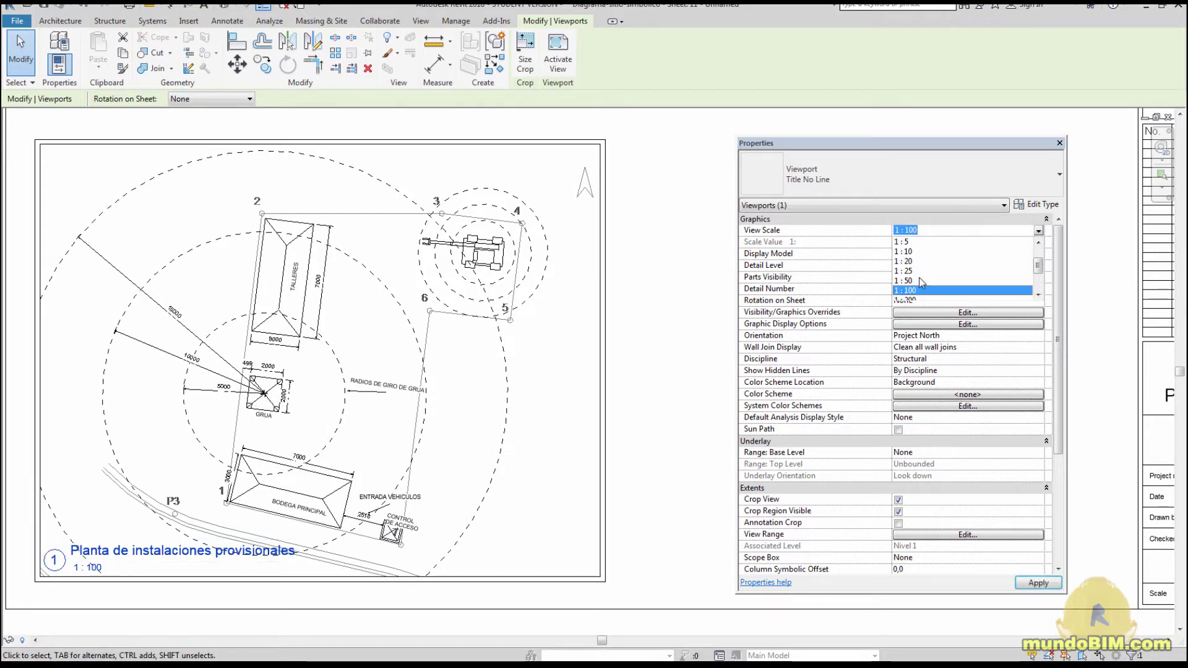
pyautogui.click(927, 281)
pyautogui.scroll(-3, 639, 328)
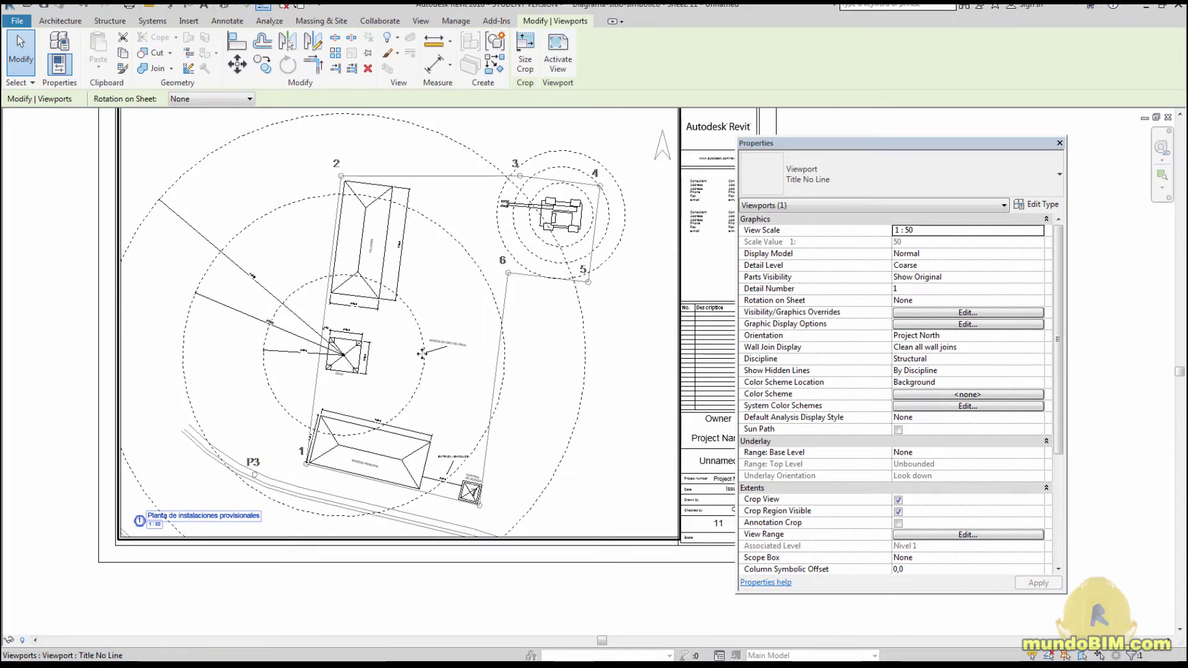
# - Examine the crane base, its dimensions and radius circles, the buildings and the plan title in the provisional installations viewport
pyautogui.scroll(2, 302, 364)
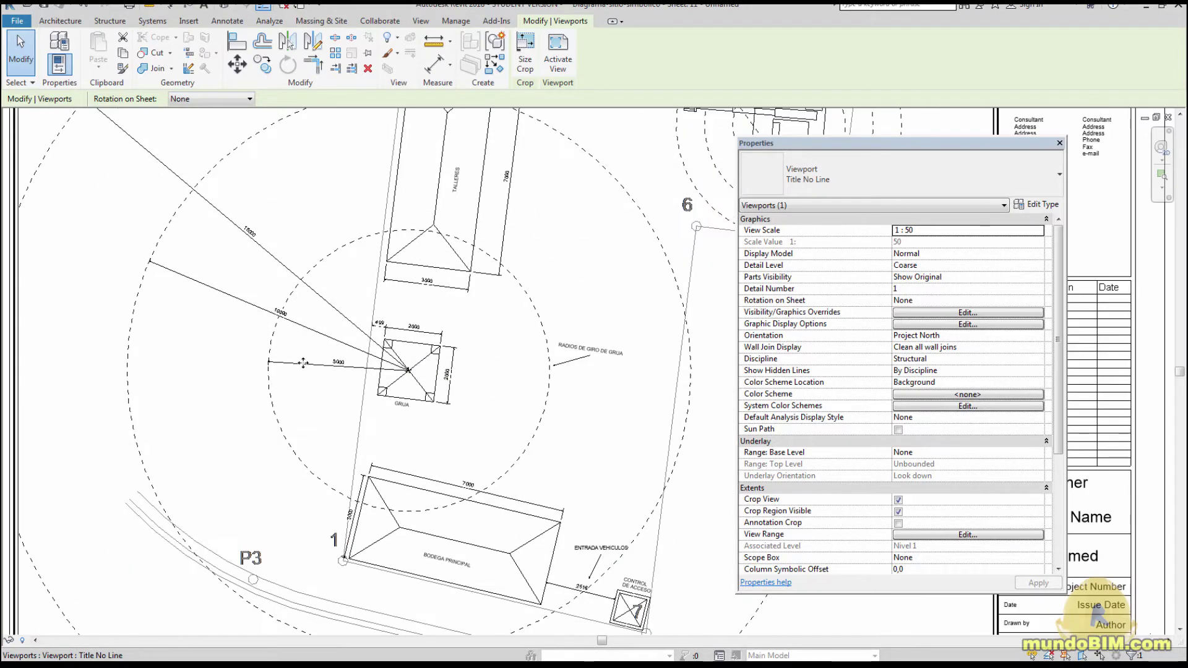
pyautogui.scroll(-1, 512, 377)
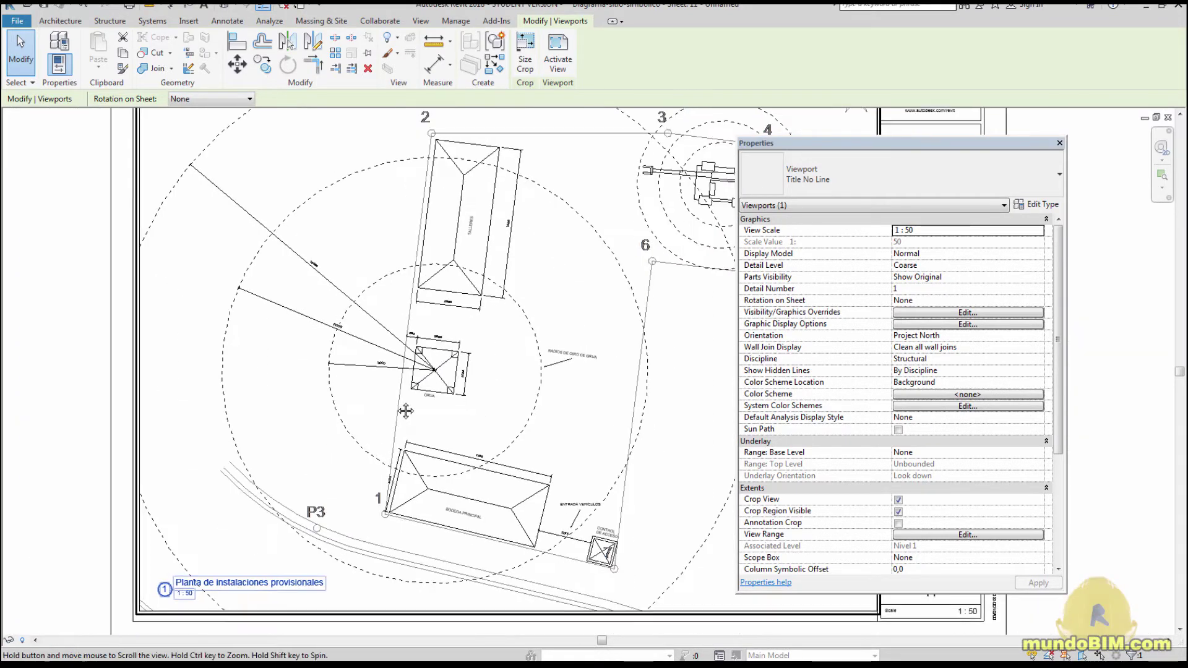
pyautogui.moveTo(405, 410); pyautogui.dragTo(435, 322, button='middle')
pyautogui.scroll(1, 234, 496)
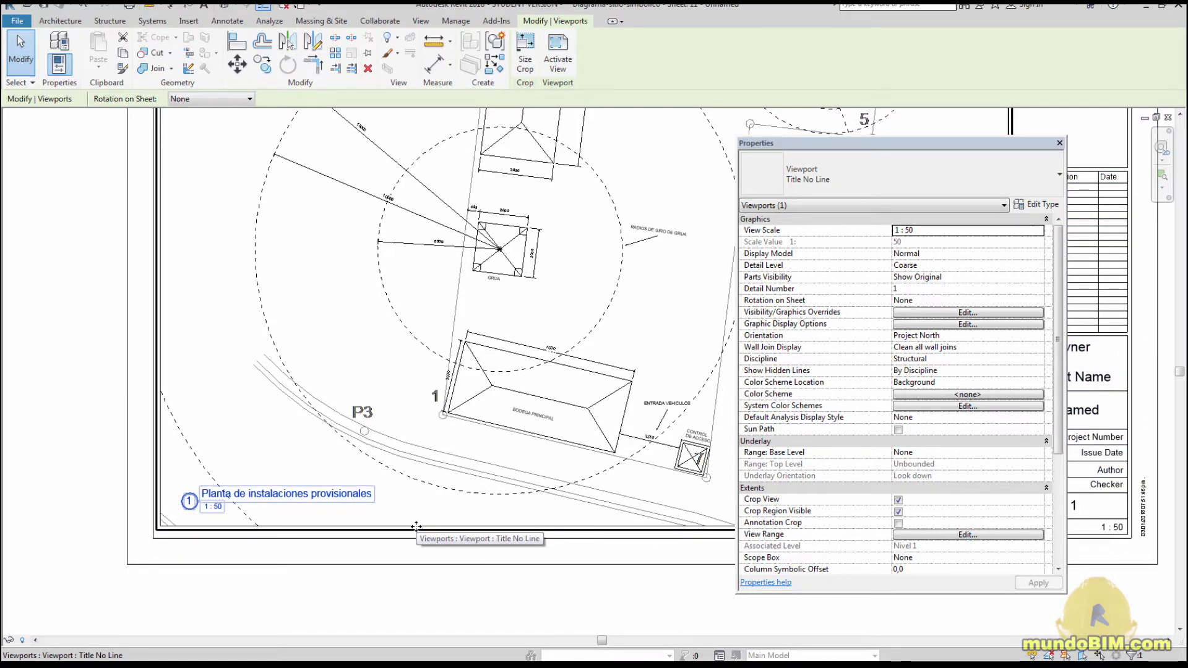
pyautogui.scroll(-1, 430, 519)
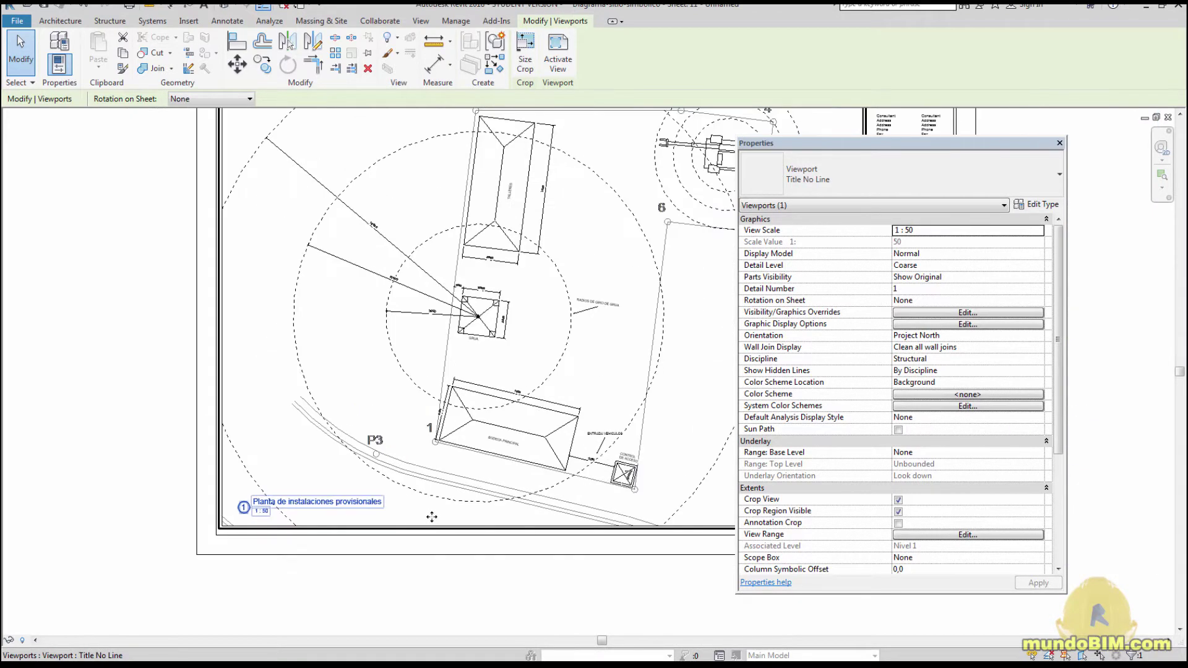
pyautogui.moveTo(379, 541); pyautogui.dragTo(292, 559, button='middle')
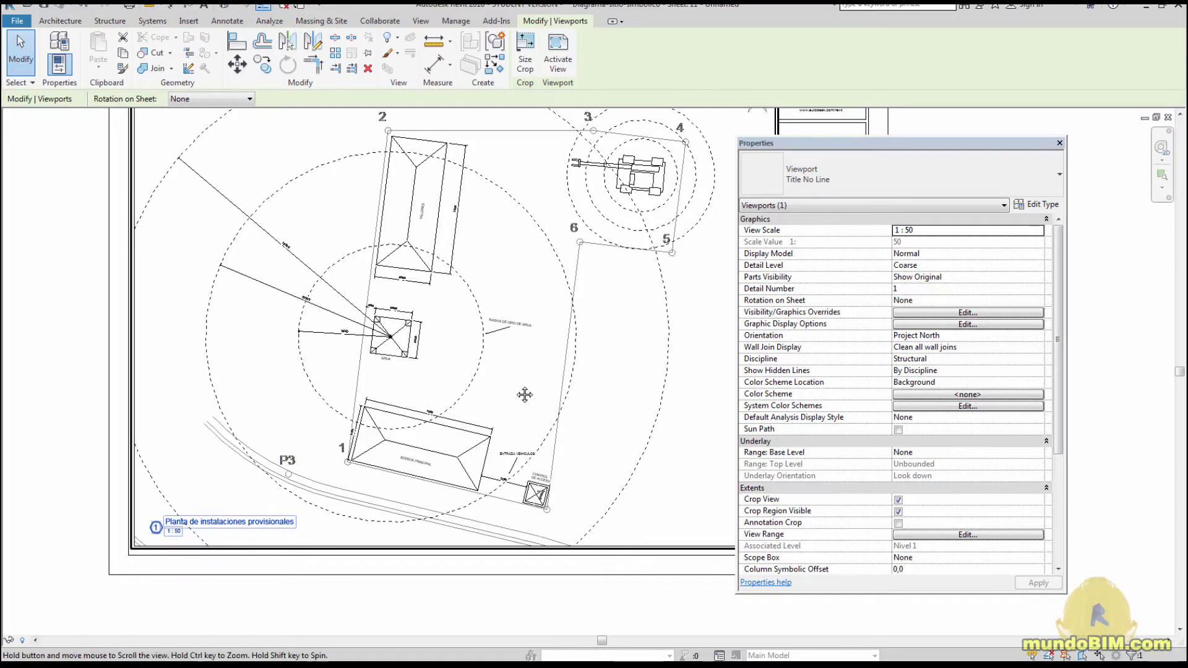
pyautogui.moveTo(517, 320); pyautogui.dragTo(495, 458, button='middle')
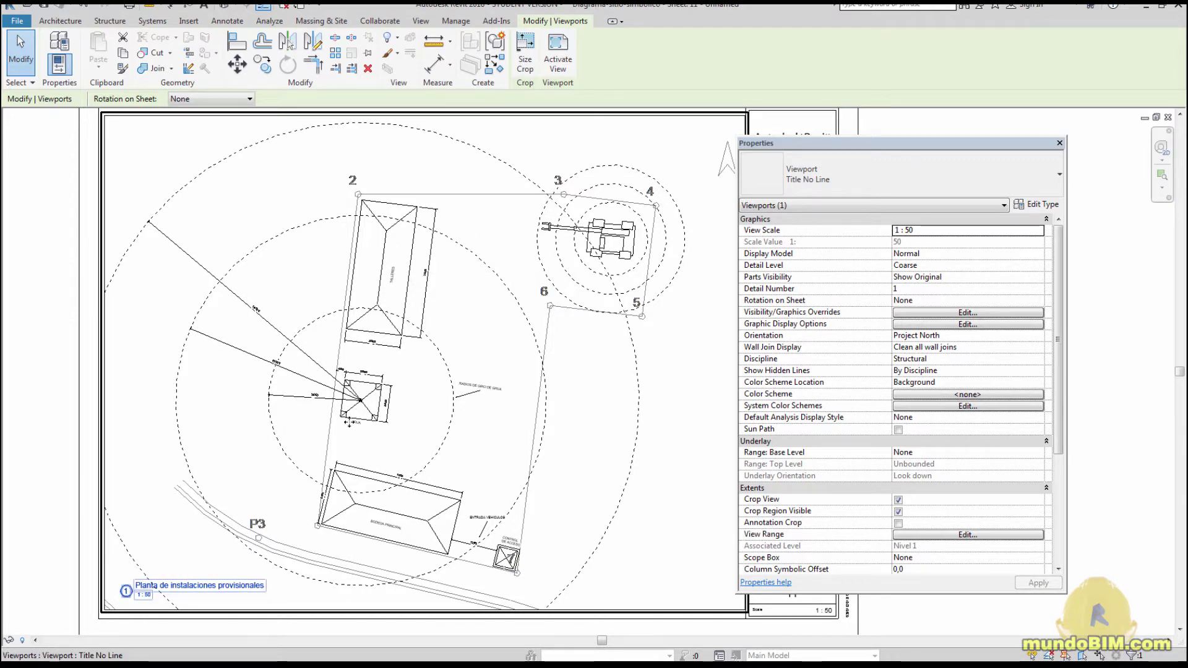
pyautogui.scroll(5, 350, 421)
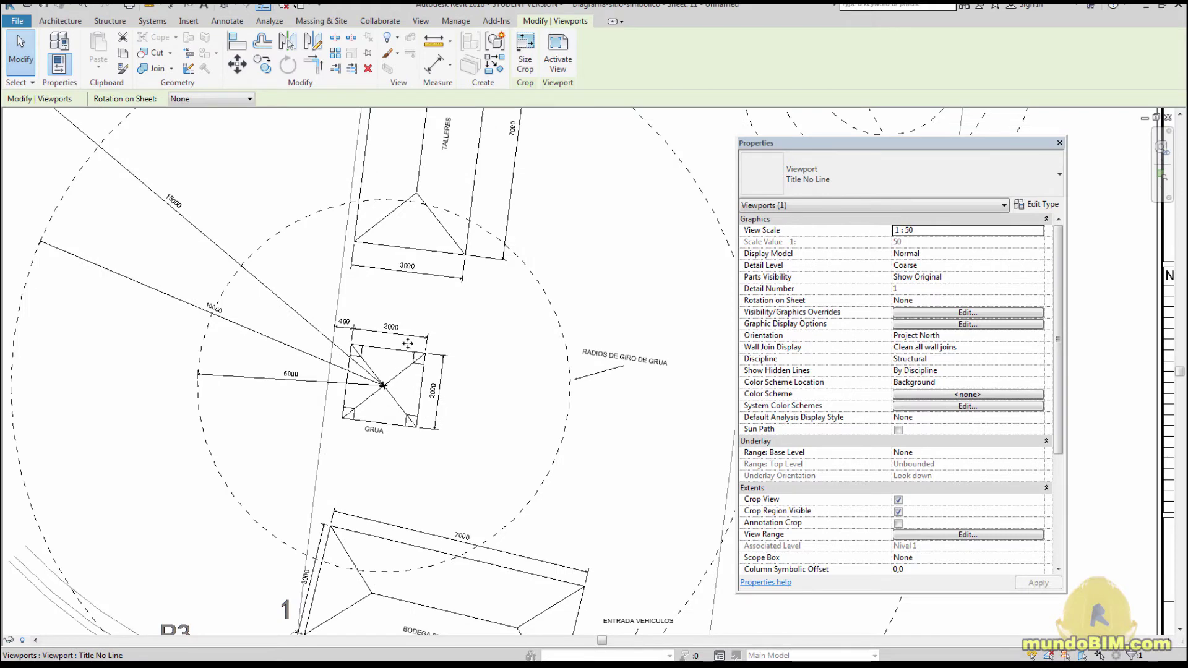
pyautogui.scroll(-3, 396, 409)
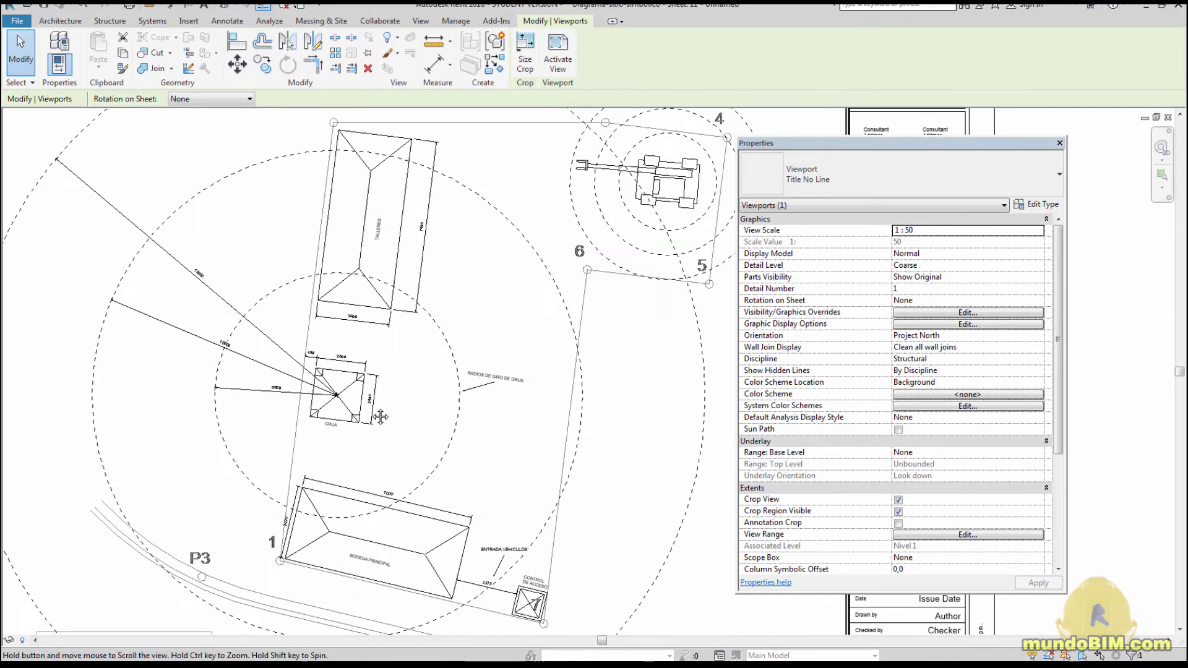
pyautogui.scroll(-1, 380, 416)
pyautogui.scroll(-1, 369, 395)
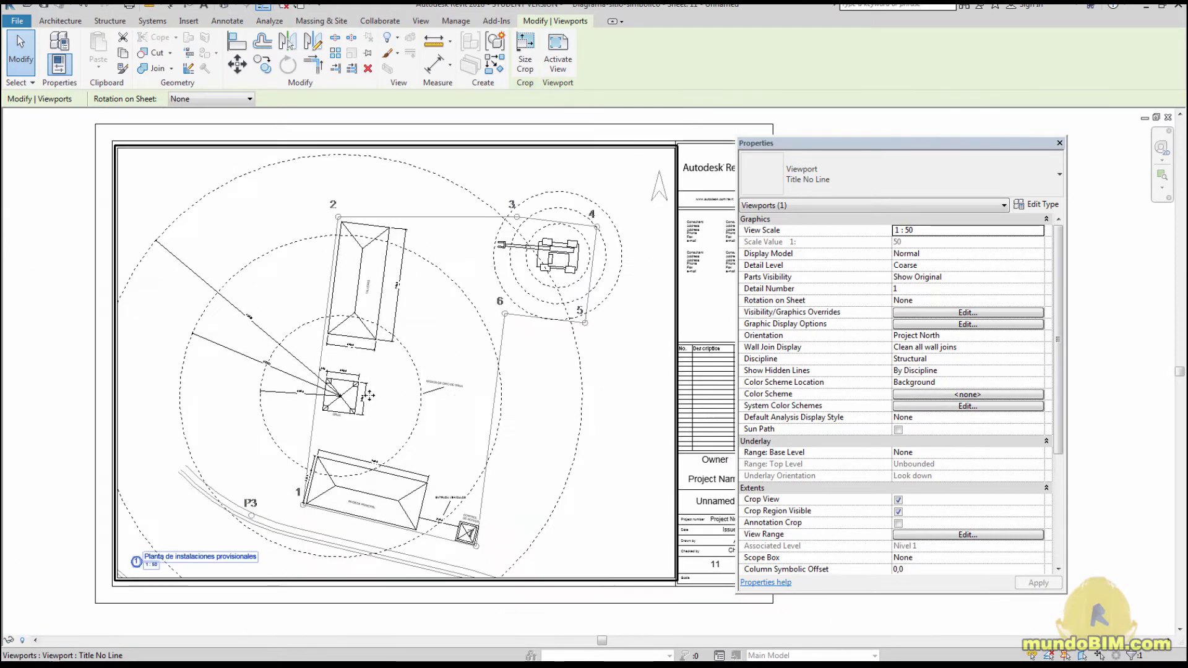
pyautogui.moveTo(441, 403); pyautogui.dragTo(411, 401, button='middle')
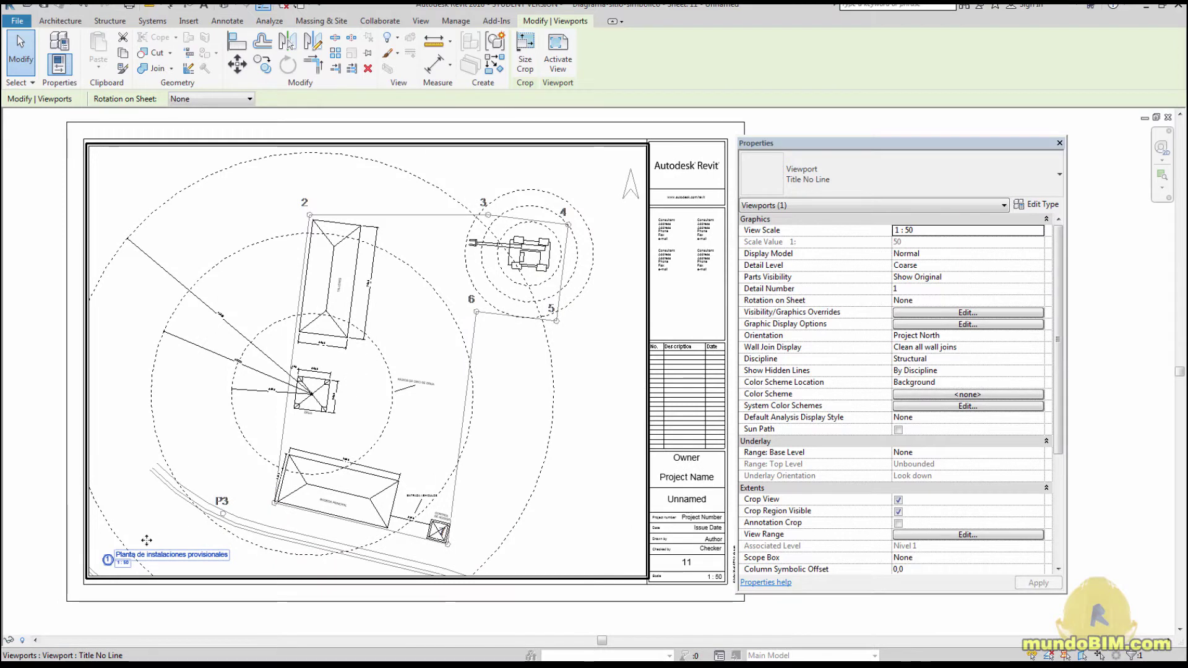
pyautogui.scroll(2, 311, 393)
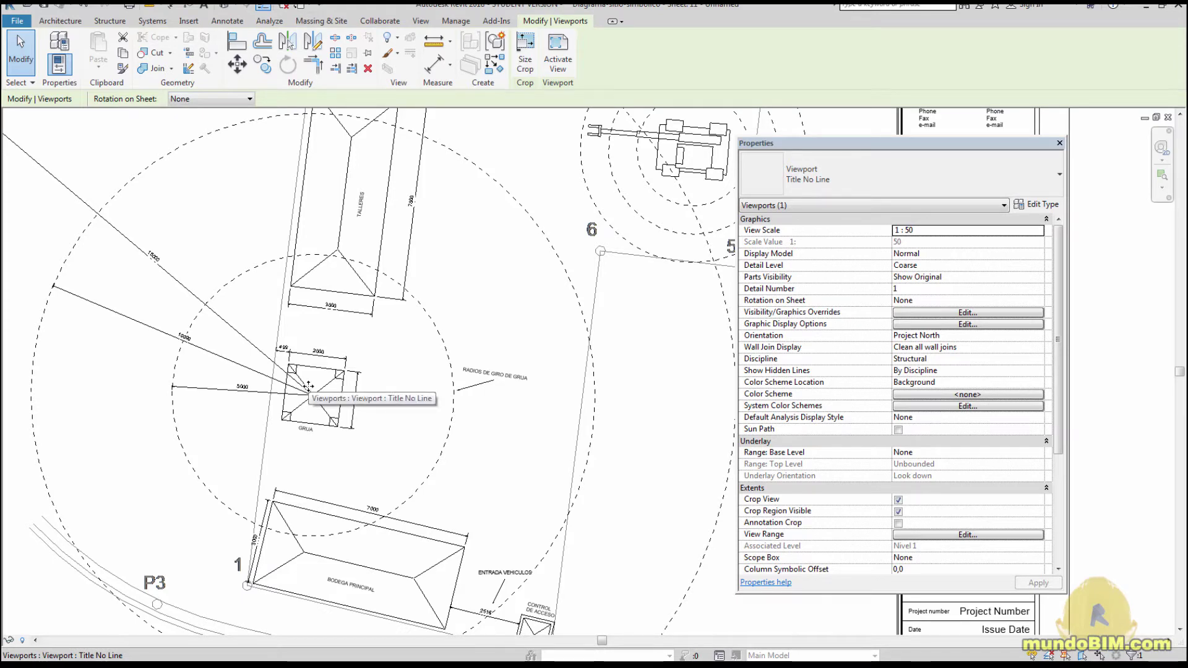
pyautogui.scroll(-3, 326, 380)
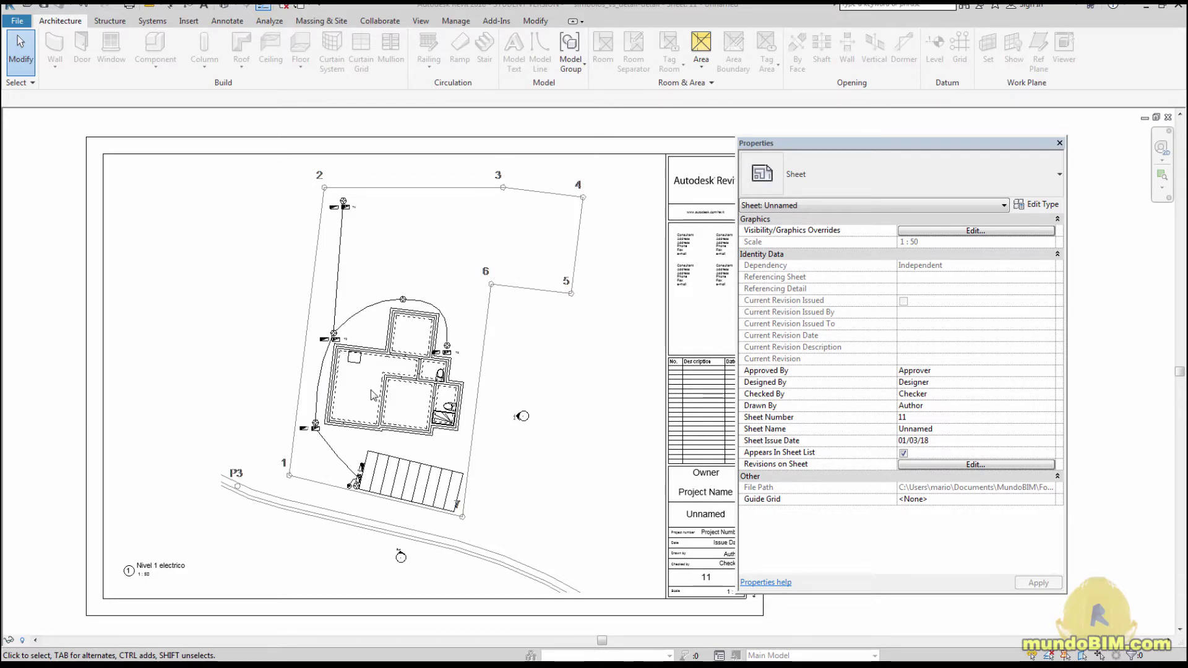
# - Examine the Nivel 1 electrico plan on its sheet, including the T2 panel symbols, the house walls and the fixtures
pyautogui.scroll(3, 447, 353)
pyautogui.scroll(2, 458, 339)
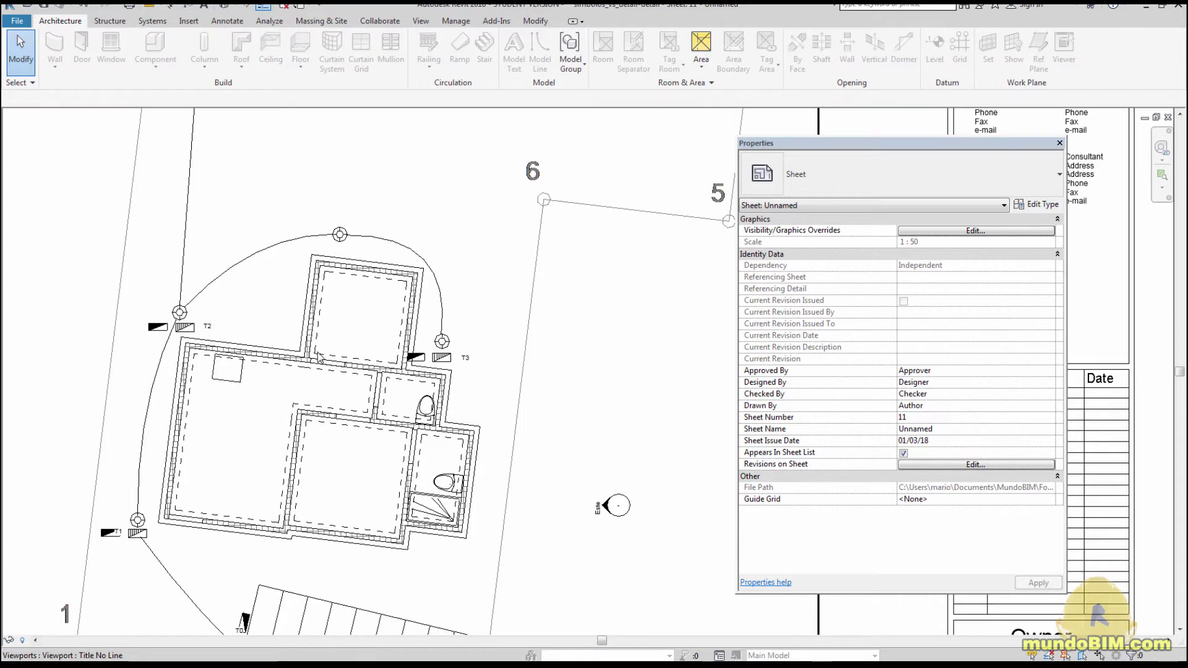
pyautogui.scroll(5, 163, 343)
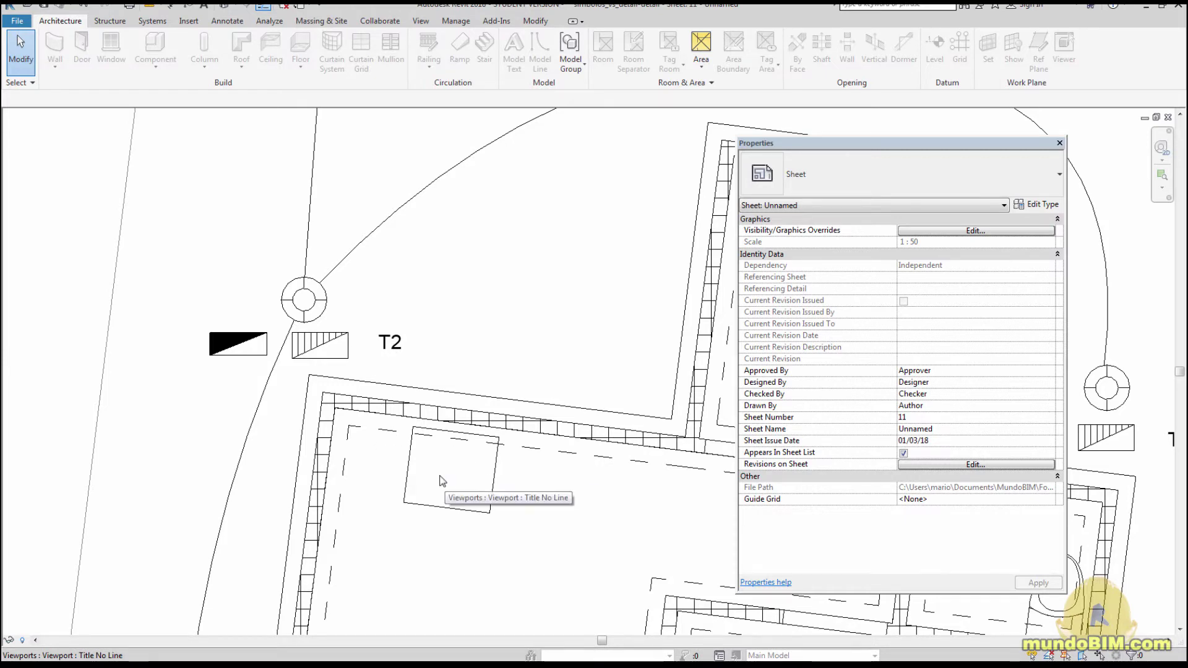
pyautogui.scroll(-4, 440, 481)
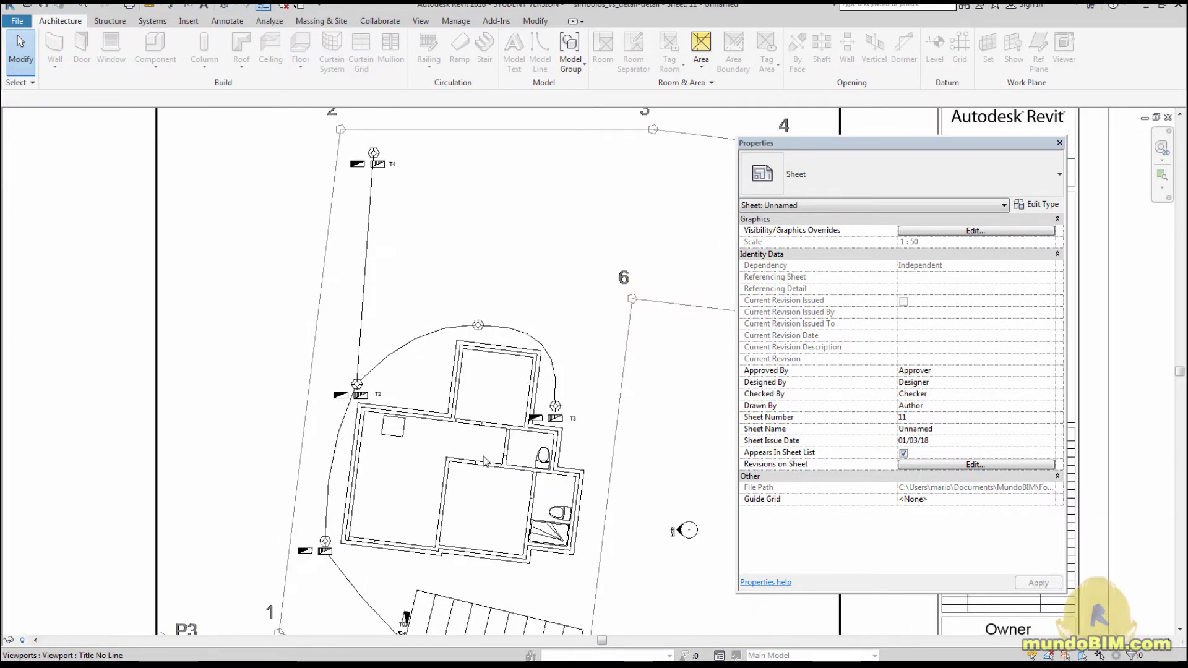
pyautogui.moveTo(484, 461); pyautogui.dragTo(384, 395, button='middle')
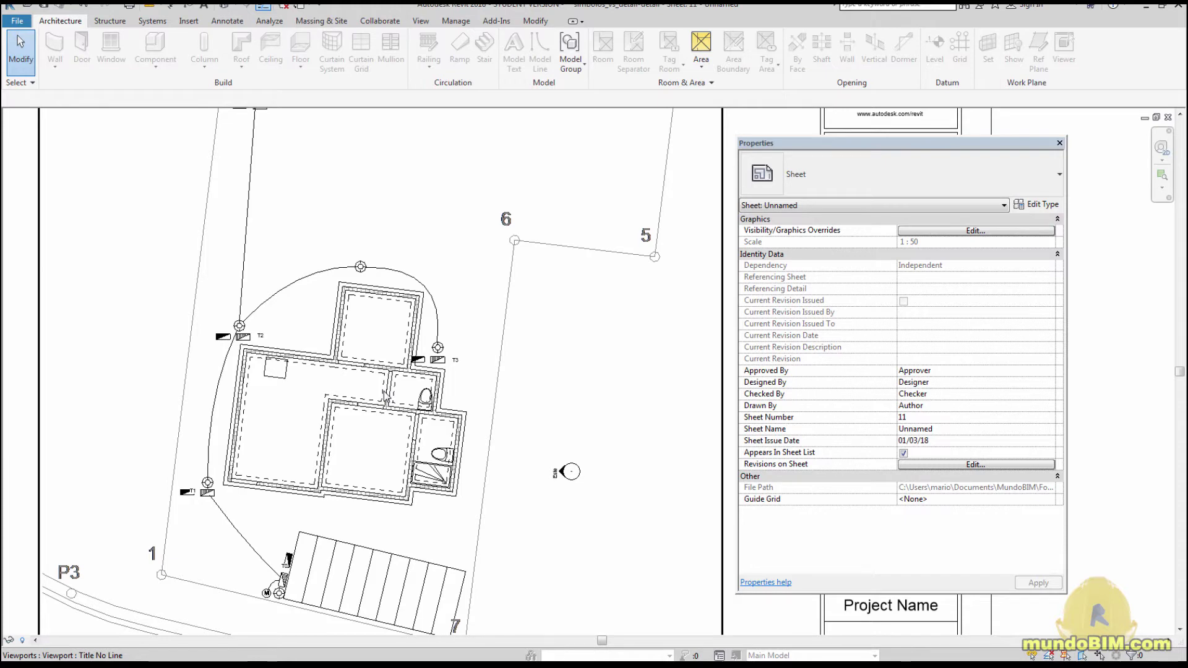
pyautogui.scroll(-5, 375, 380)
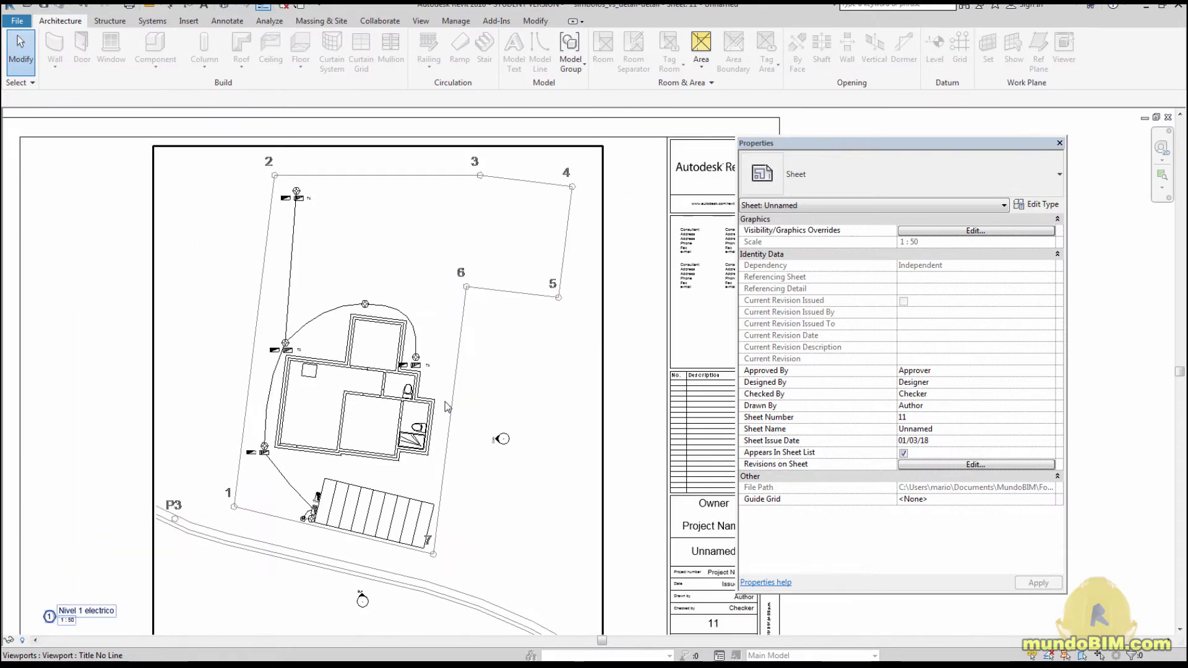
pyautogui.moveTo(371, 384); pyautogui.dragTo(386, 377, button='middle')
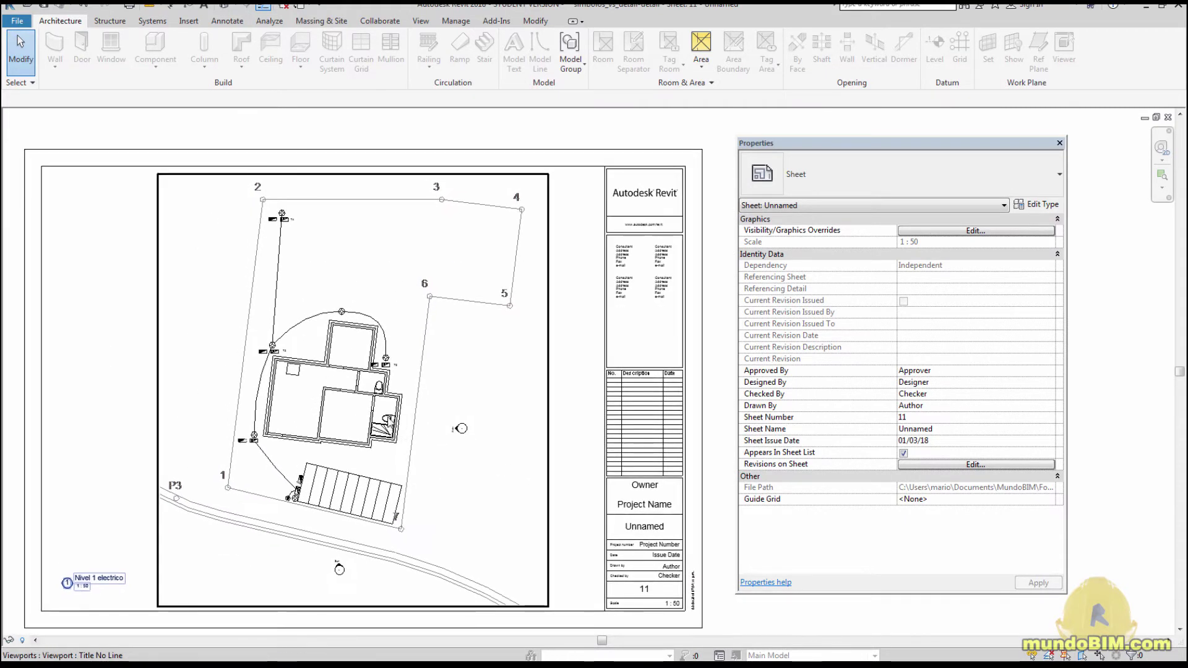
pyautogui.press('Escape')
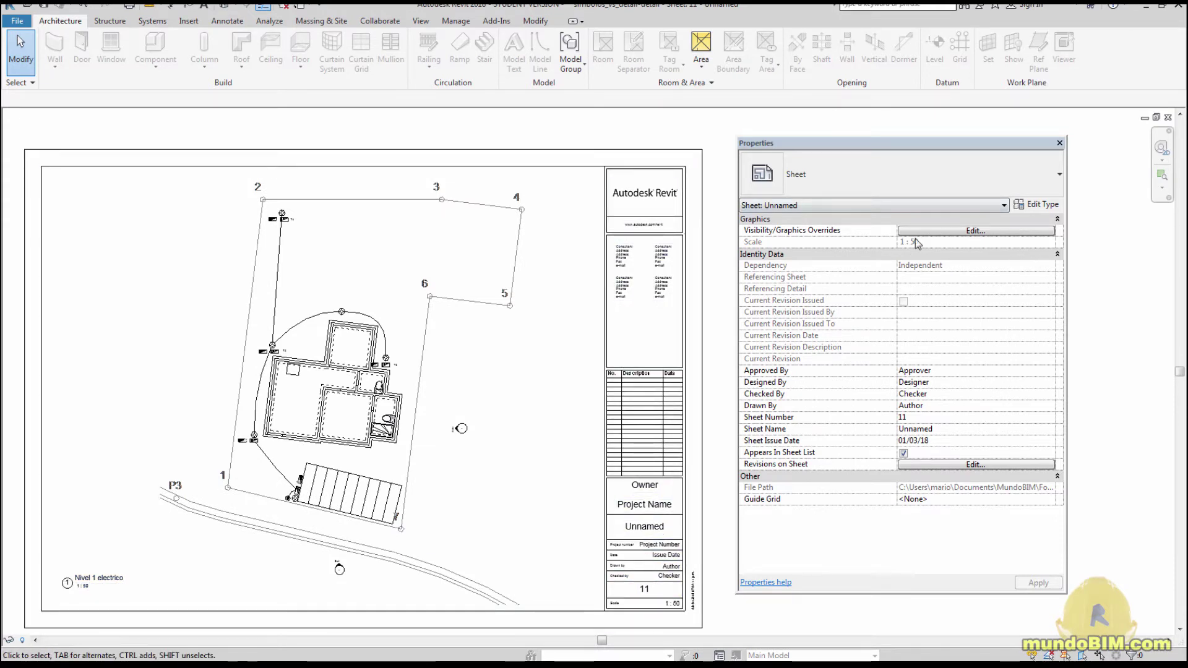
# - Set the scale of the Nivel 1 electrico viewport to 1:100 and deselect the viewport
pyautogui.click(339, 561)
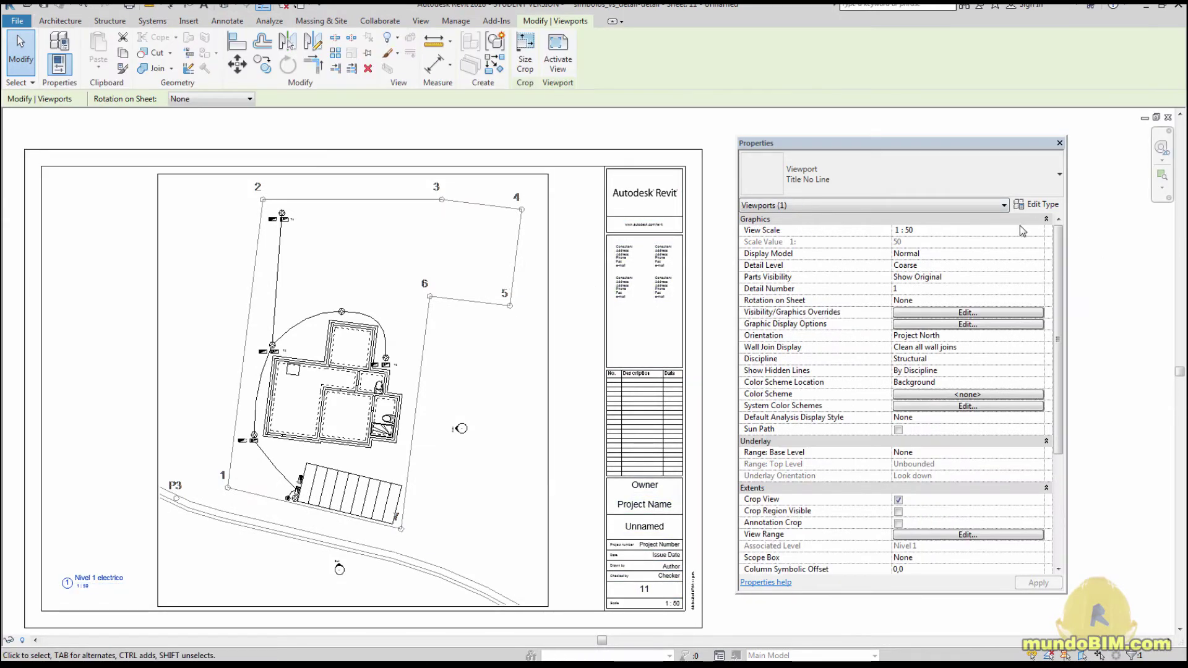
pyautogui.click(990, 231)
pyautogui.click(1038, 230)
pyautogui.click(926, 264)
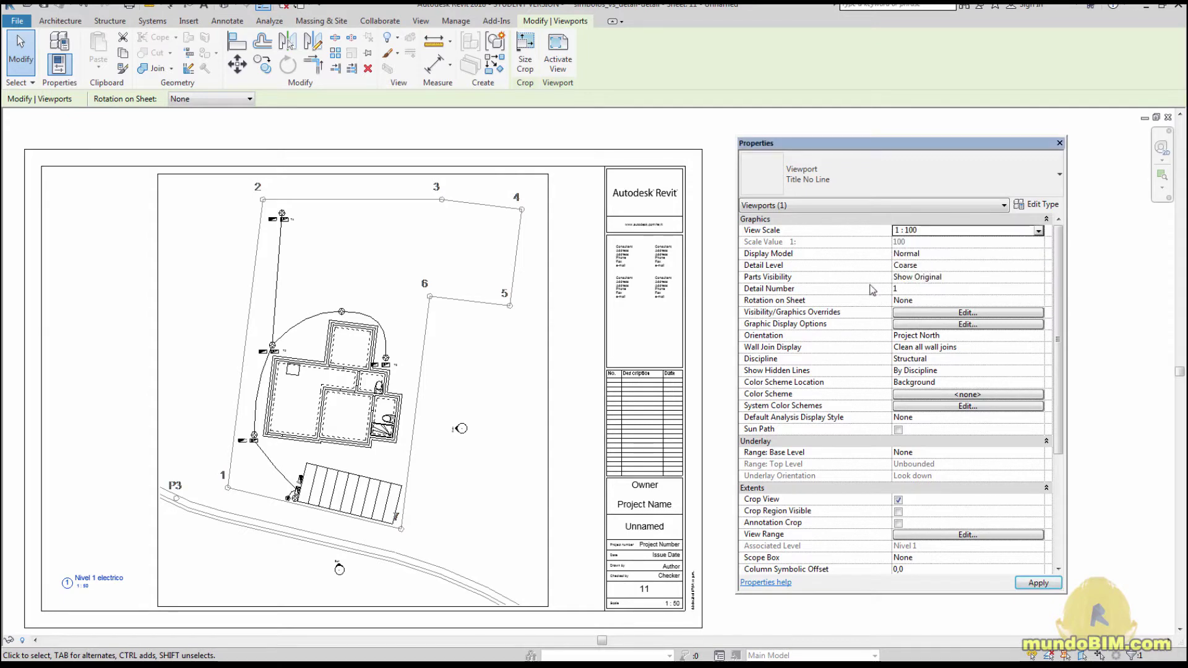
pyautogui.moveTo(332, 525); pyautogui.dragTo(453, 480, button='middle')
pyautogui.moveTo(333, 408); pyautogui.dragTo(365, 411, button='middle')
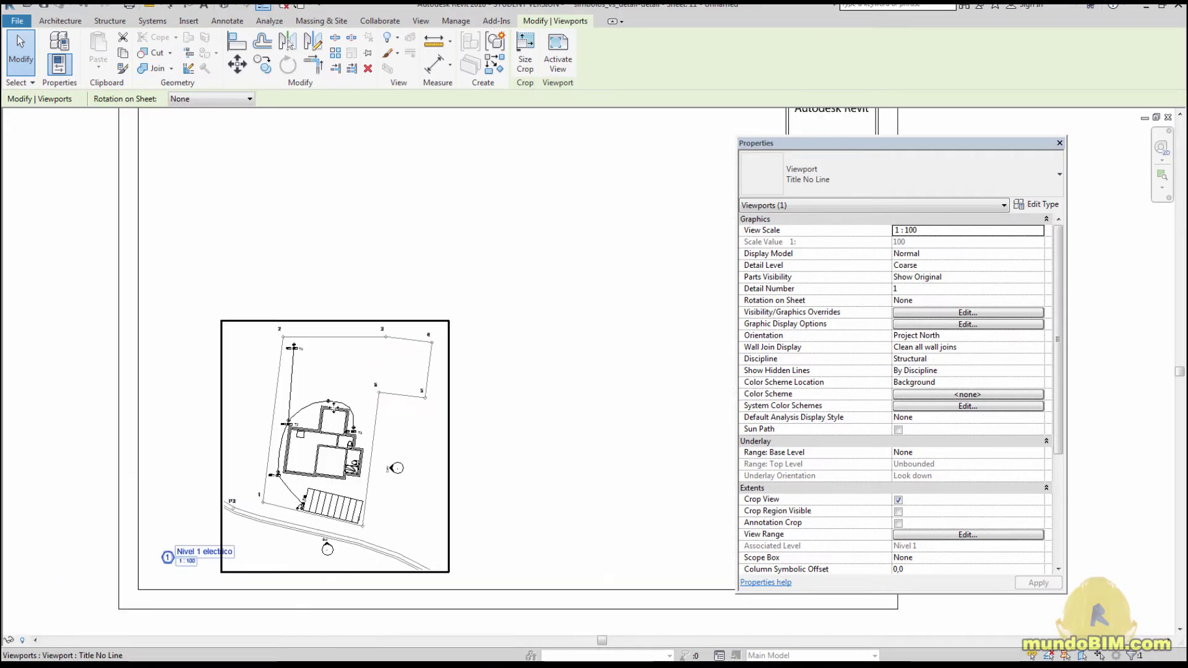
pyautogui.click(588, 441)
pyautogui.scroll(-1, 556, 441)
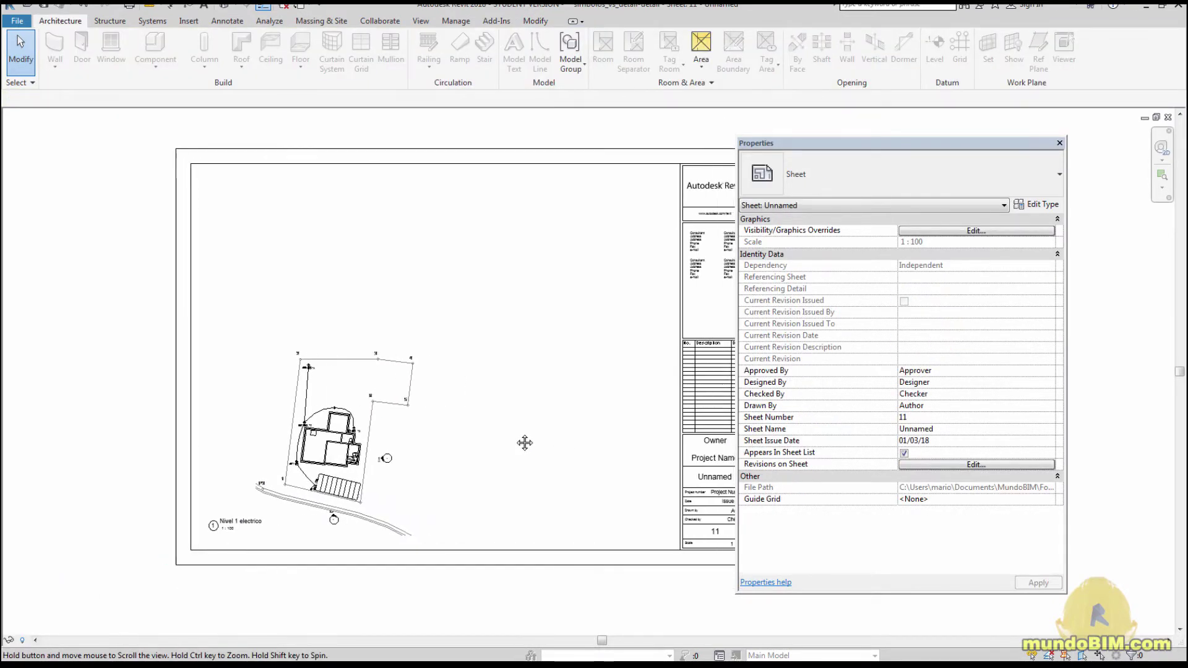
# - Set the scale of the Nivel 1 electrico viewport to 1:200 and deselect the viewport
pyautogui.click(324, 514)
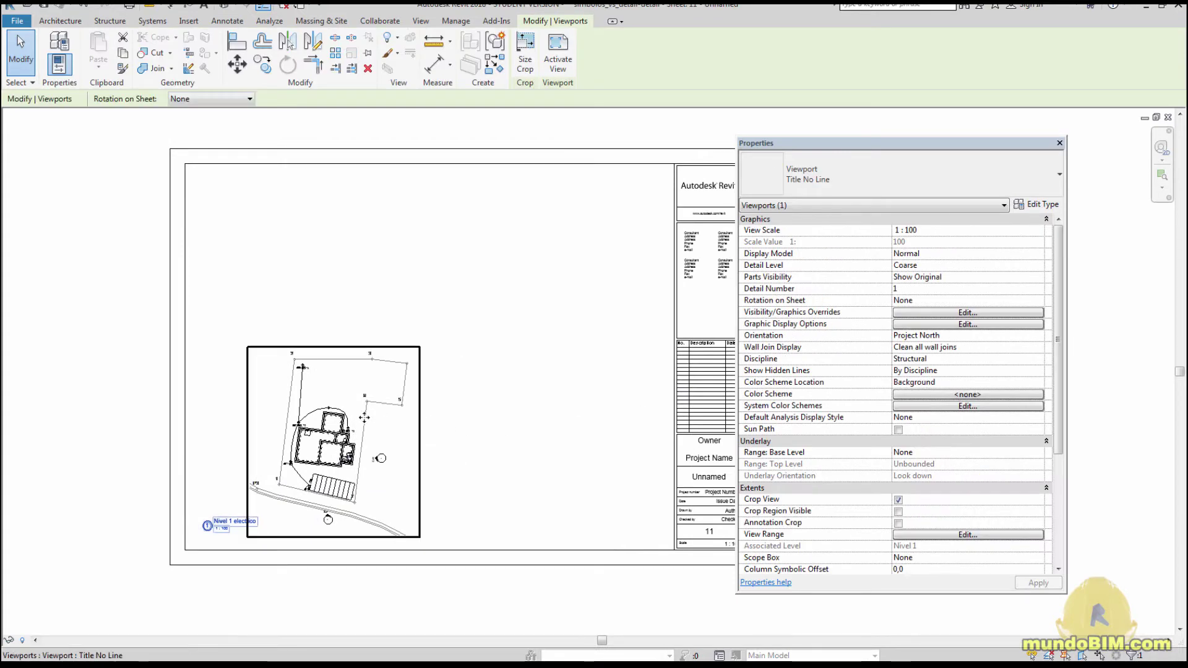
pyautogui.click(1036, 232)
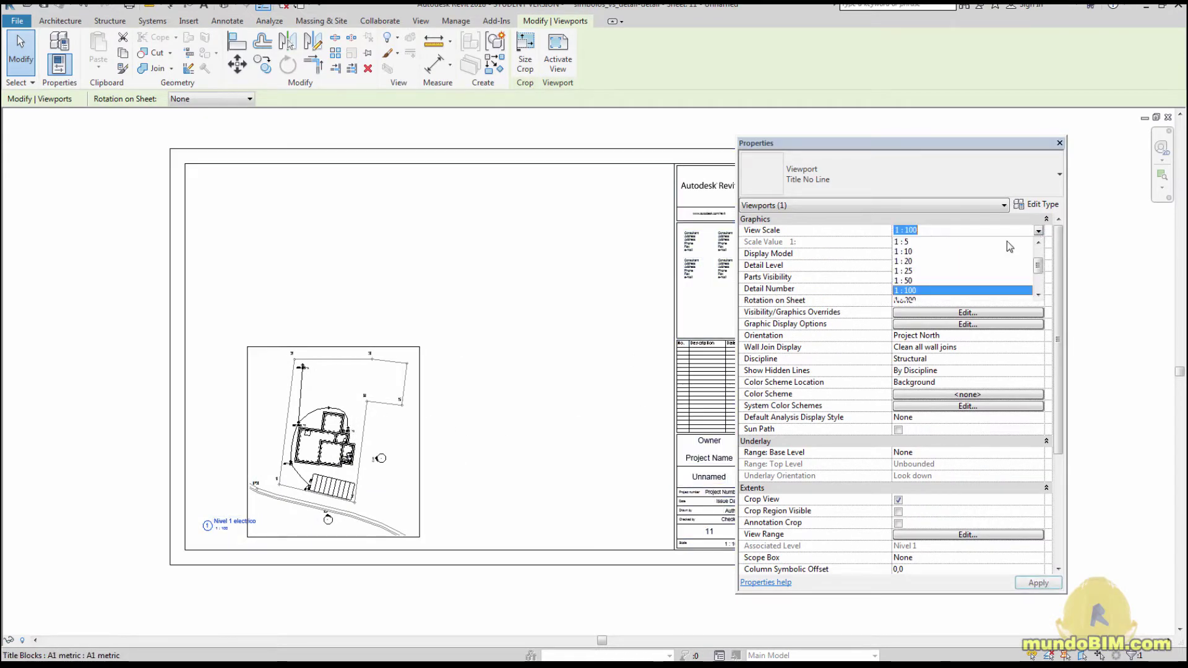
pyautogui.click(909, 271)
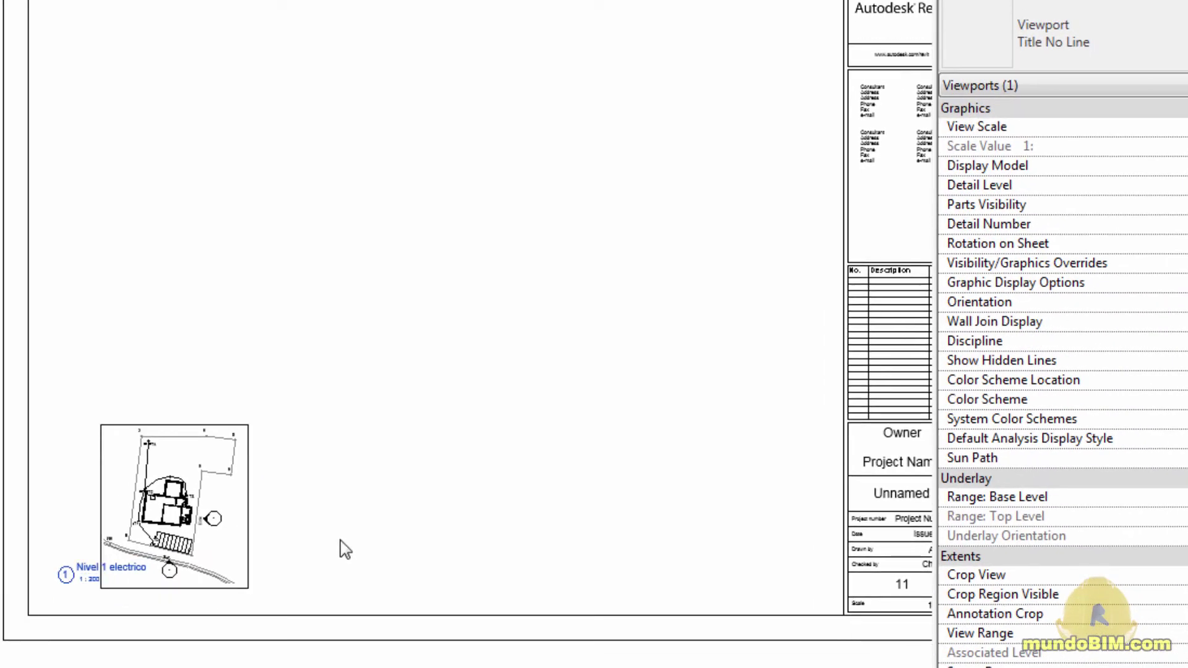
pyautogui.click(322, 545)
# - Examine the T2 and T3 panel symbols, their labels and the house walls in the 1:200 Nivel 1 electrico plan
pyautogui.scroll(4, 287, 439)
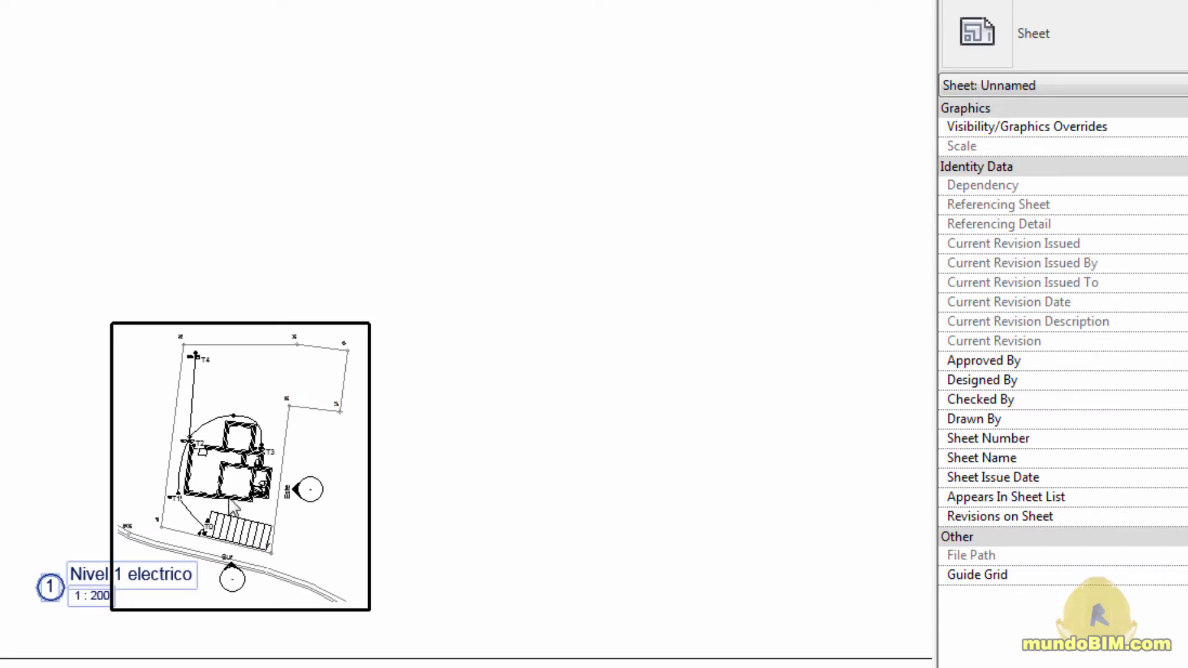
pyautogui.scroll(3, 139, 415)
pyautogui.scroll(2, 139, 416)
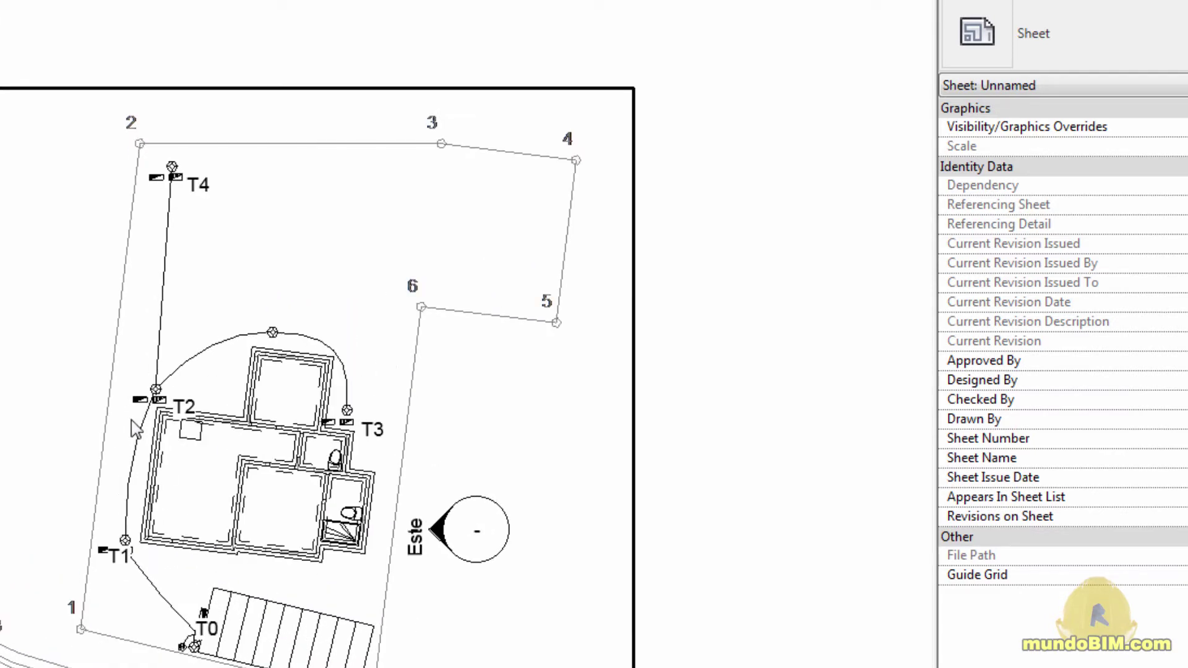
pyautogui.scroll(3, 145, 415)
pyautogui.scroll(3, 145, 408)
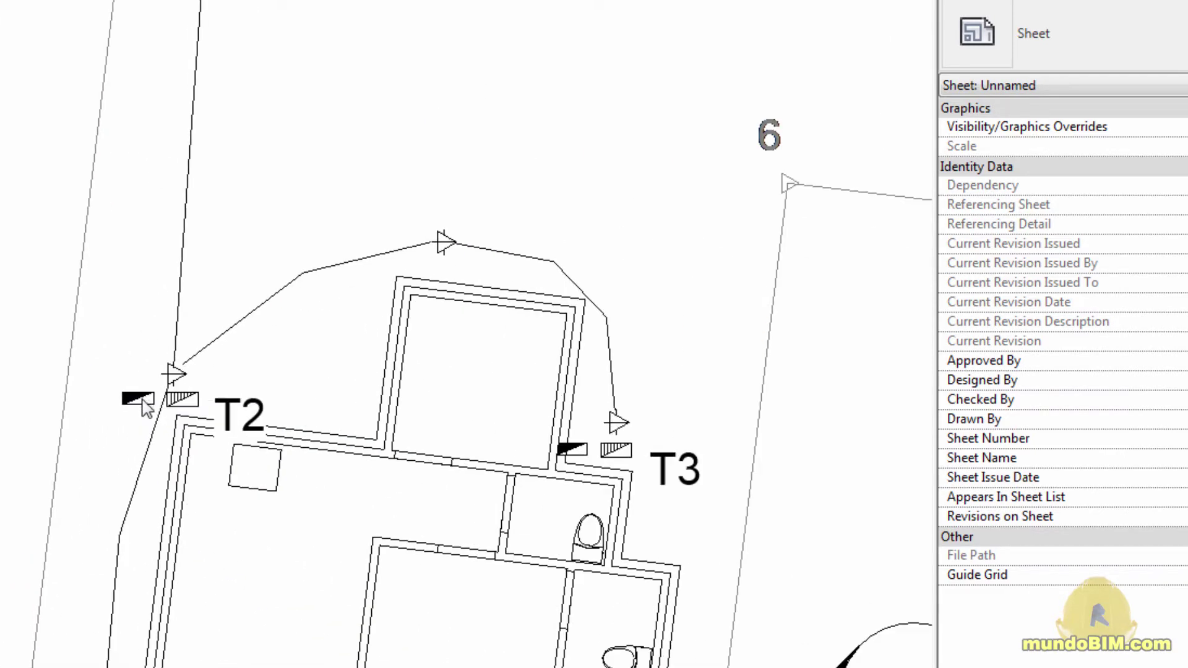
pyautogui.scroll(-7, 164, 404)
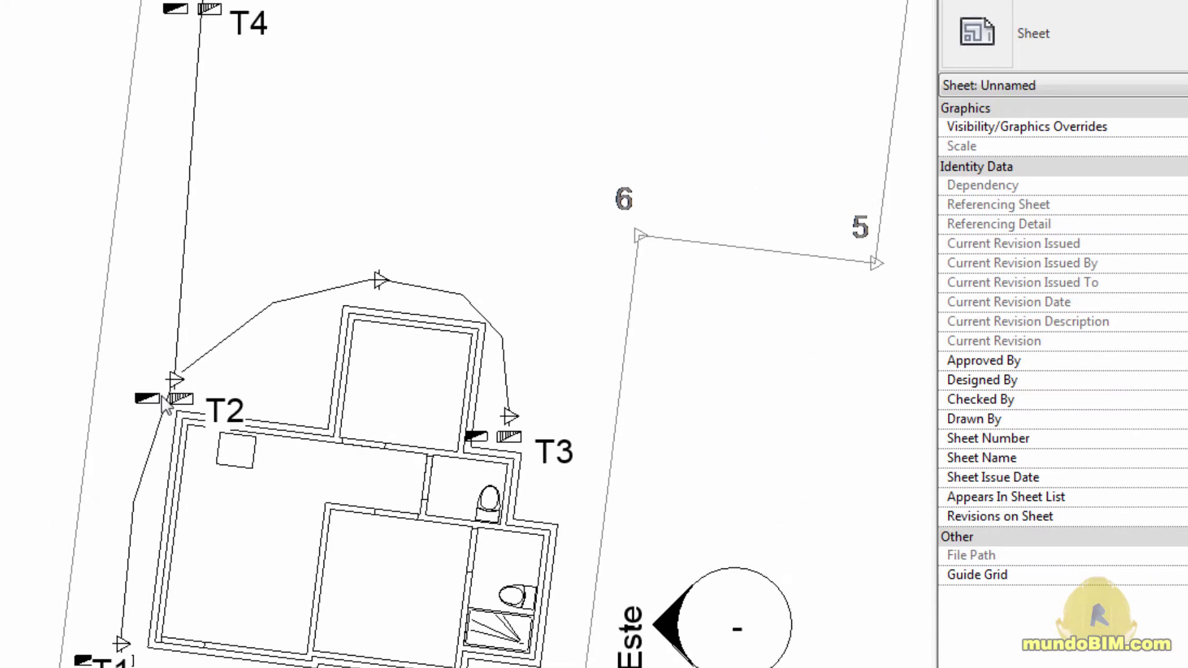
pyautogui.scroll(-3, 164, 403)
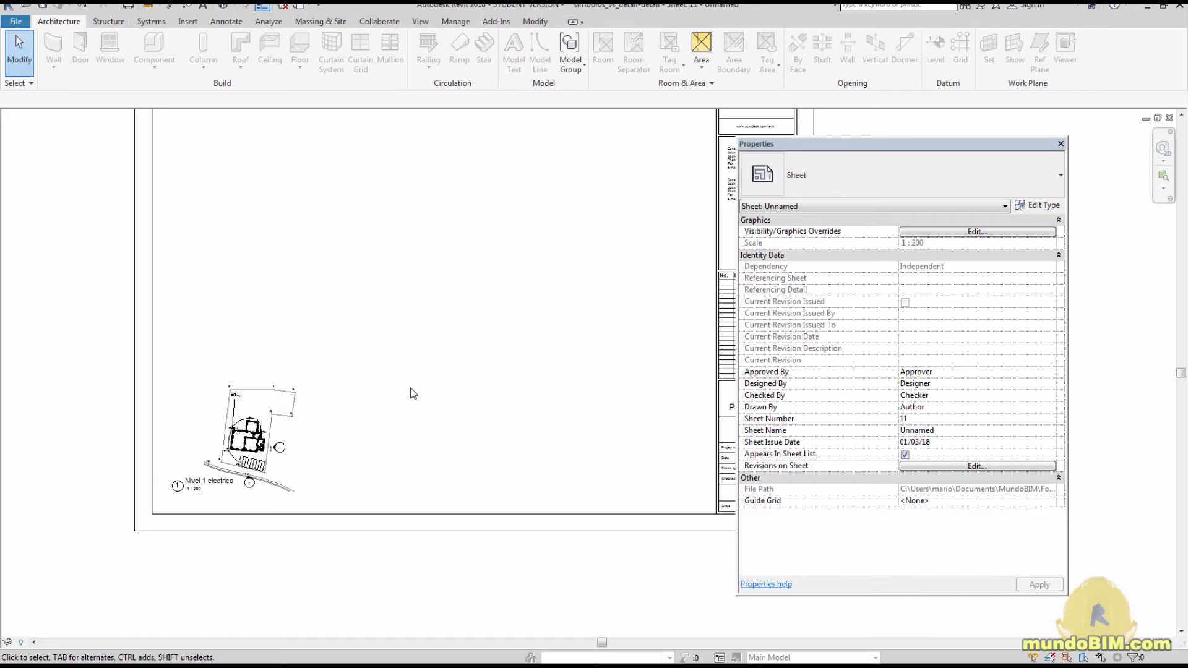
# - Return the scale of the Nivel 1 electrico viewport to 1:50
pyautogui.click(277, 476)
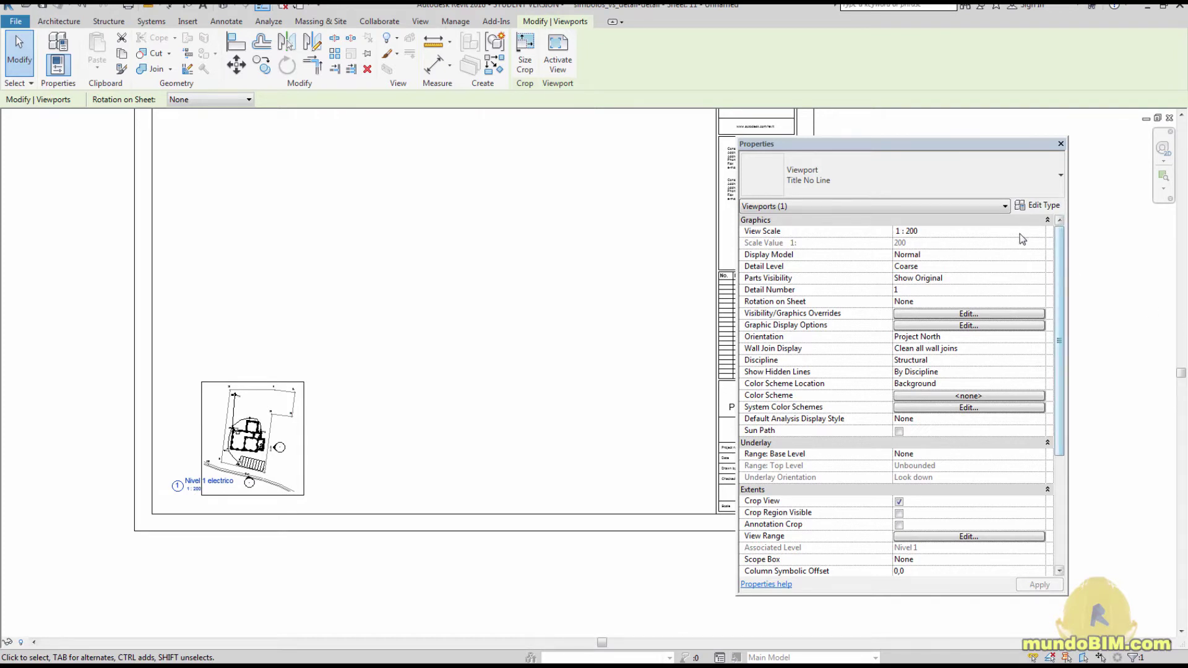
pyautogui.click(1040, 232)
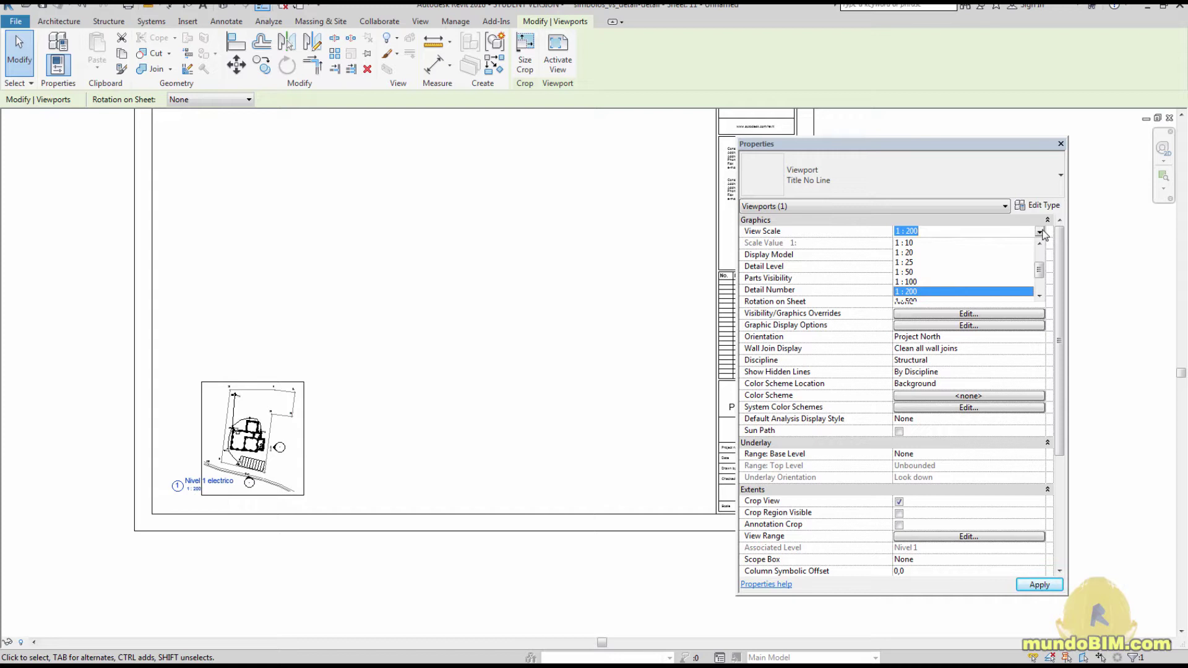
pyautogui.click(940, 271)
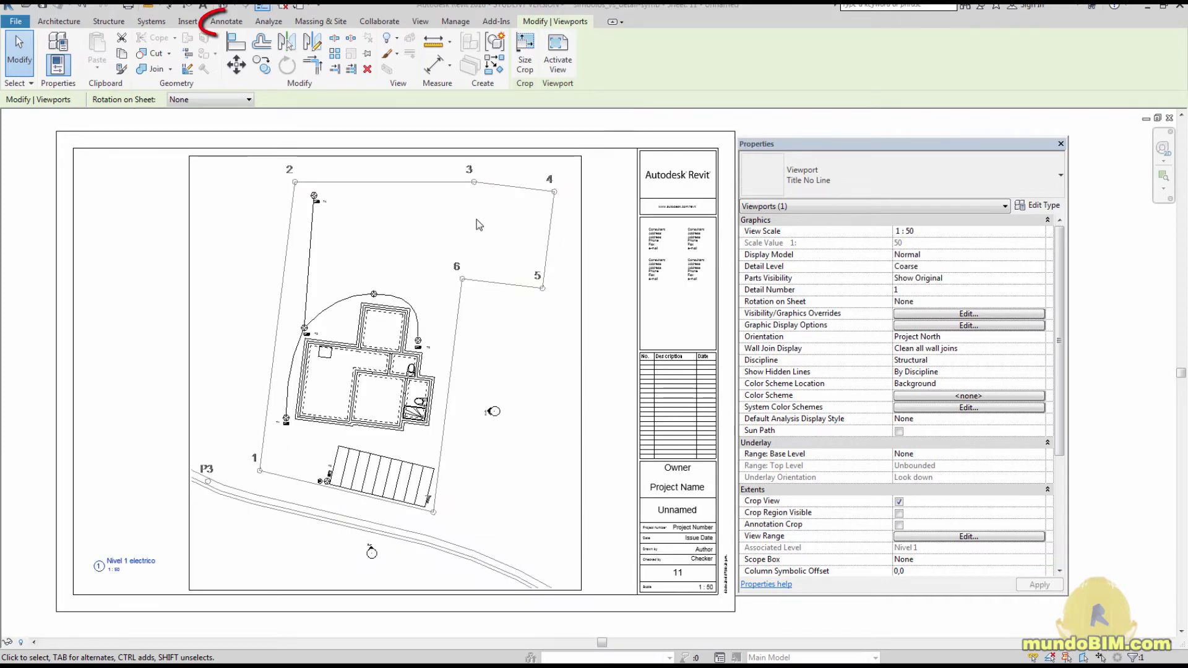
# - Display the annotation tools and examine the T2 panel symbol and its surroundings in the 1:50 Nivel 1 electrico plan
pyautogui.click(225, 22)
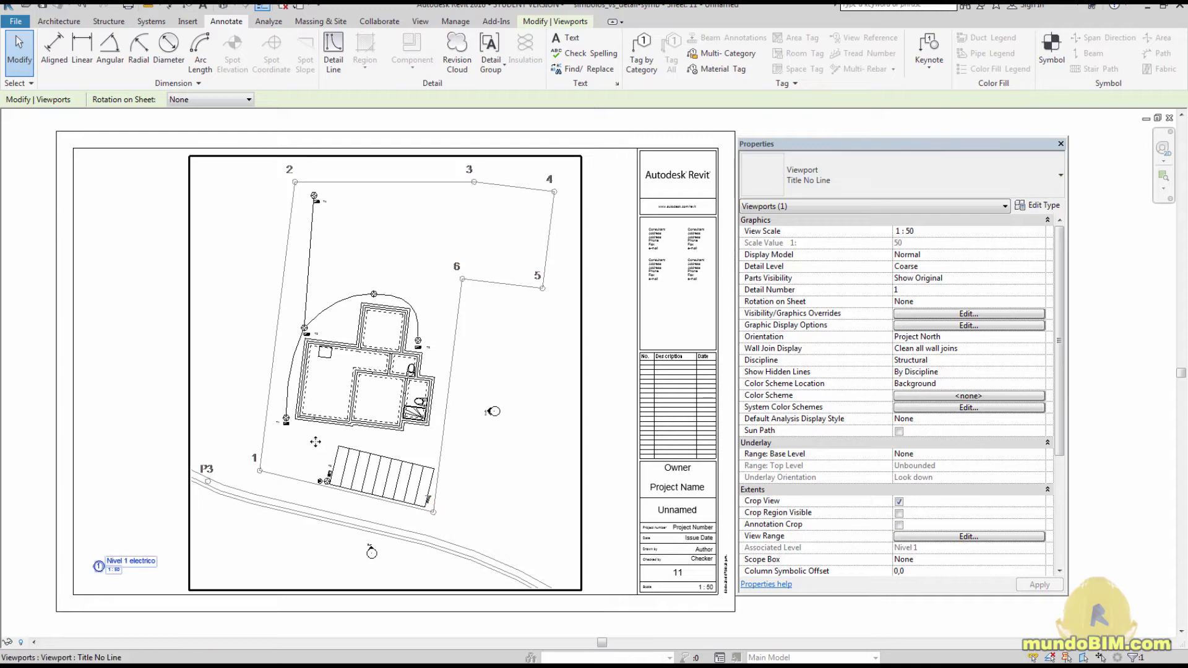
pyautogui.moveTo(133, 357); pyautogui.dragTo(121, 350, button='middle')
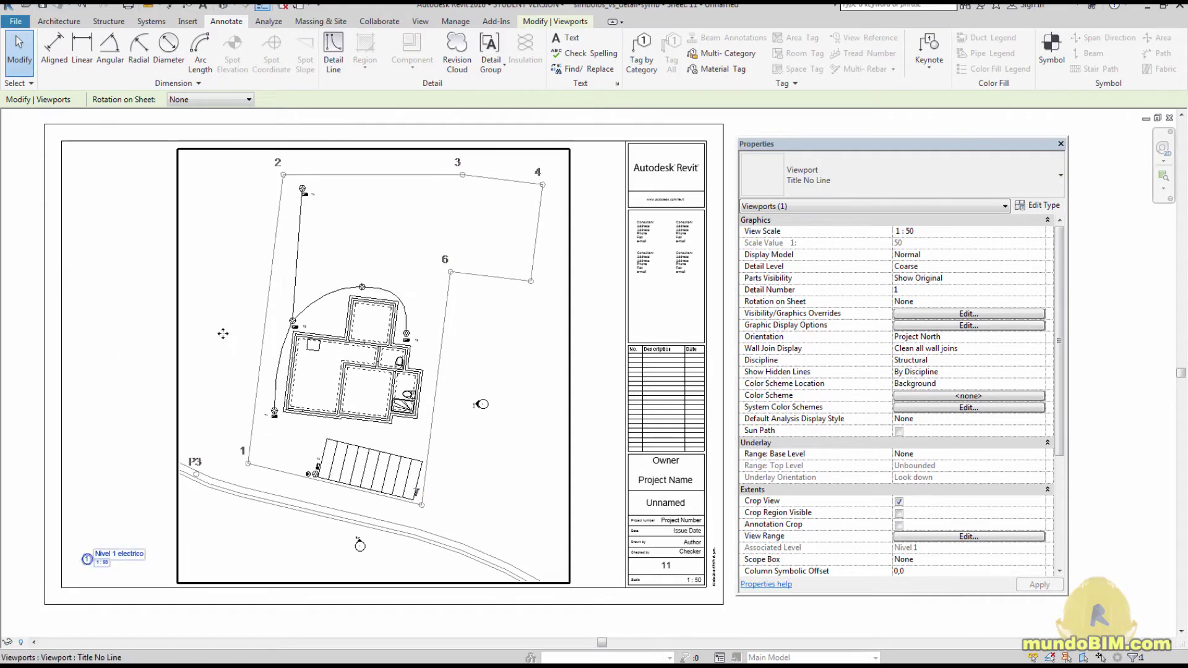
pyautogui.scroll(1, 230, 329)
pyautogui.scroll(1, 454, 358)
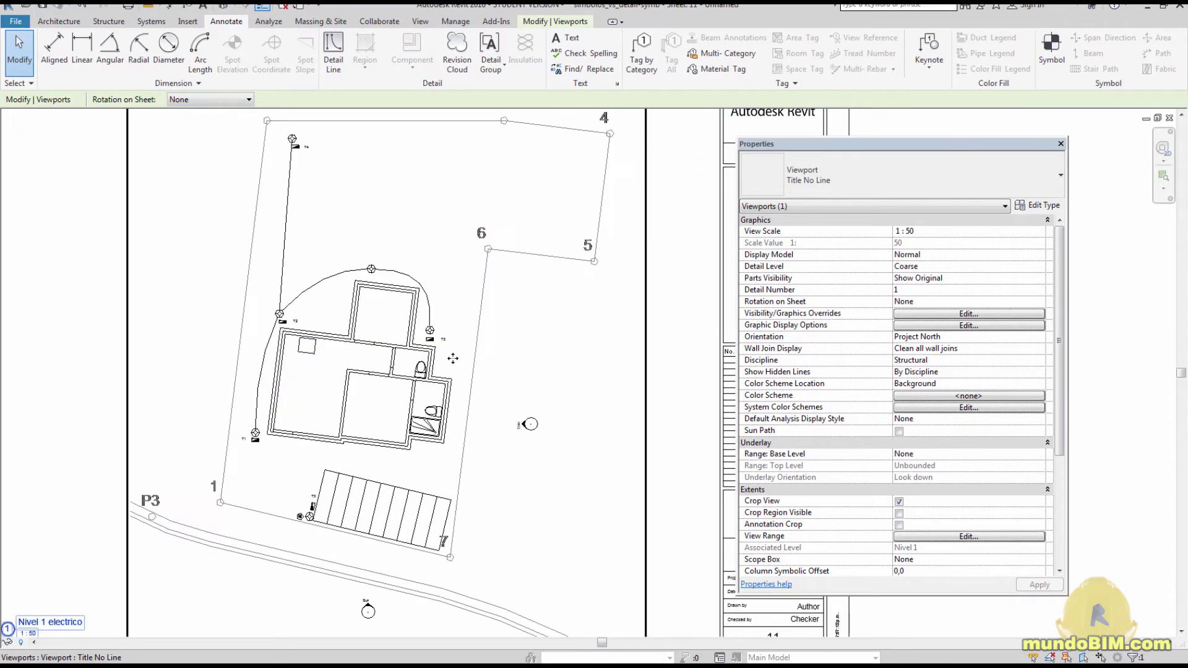
pyautogui.moveTo(357, 343); pyautogui.dragTo(356, 355, button='middle')
pyautogui.scroll(2, 295, 323)
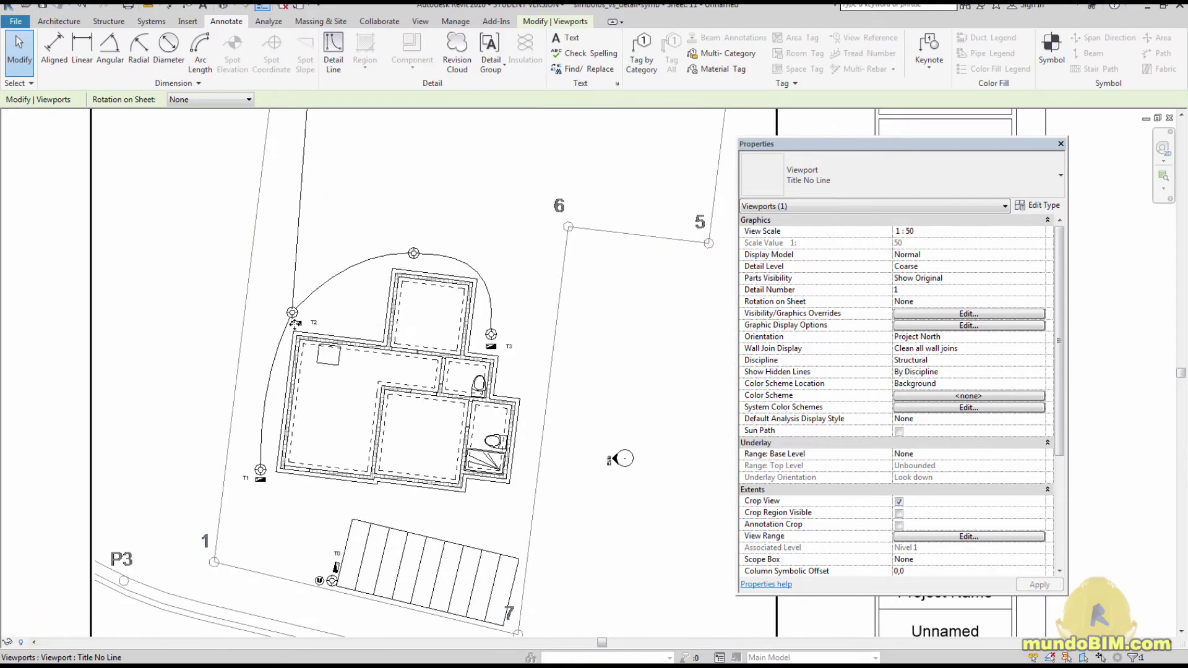
pyautogui.scroll(4, 288, 325)
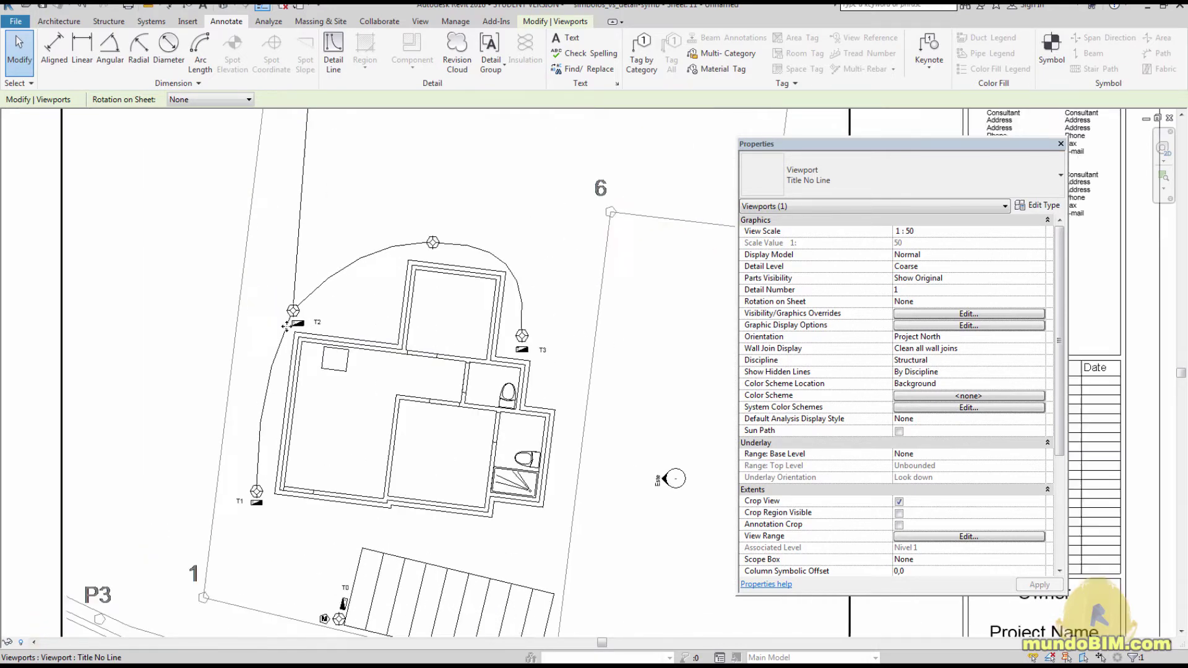
pyautogui.scroll(-5, 345, 319)
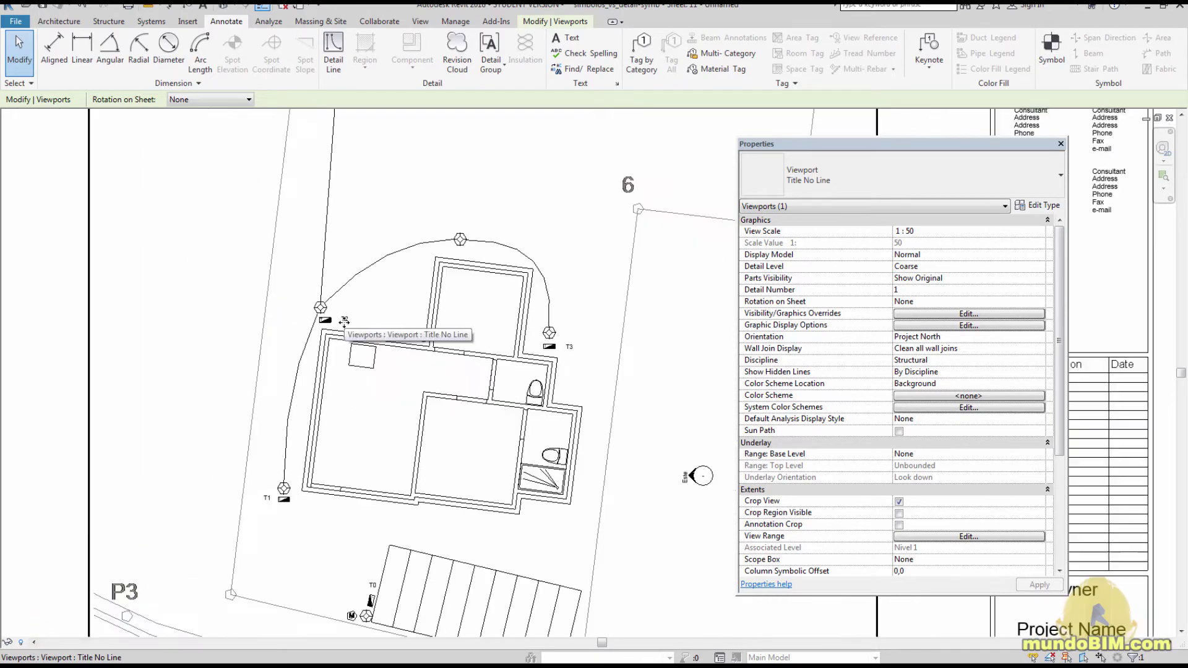
pyautogui.moveTo(610, 430); pyautogui.dragTo(533, 446, button='middle')
pyautogui.scroll(-1, 393, 346)
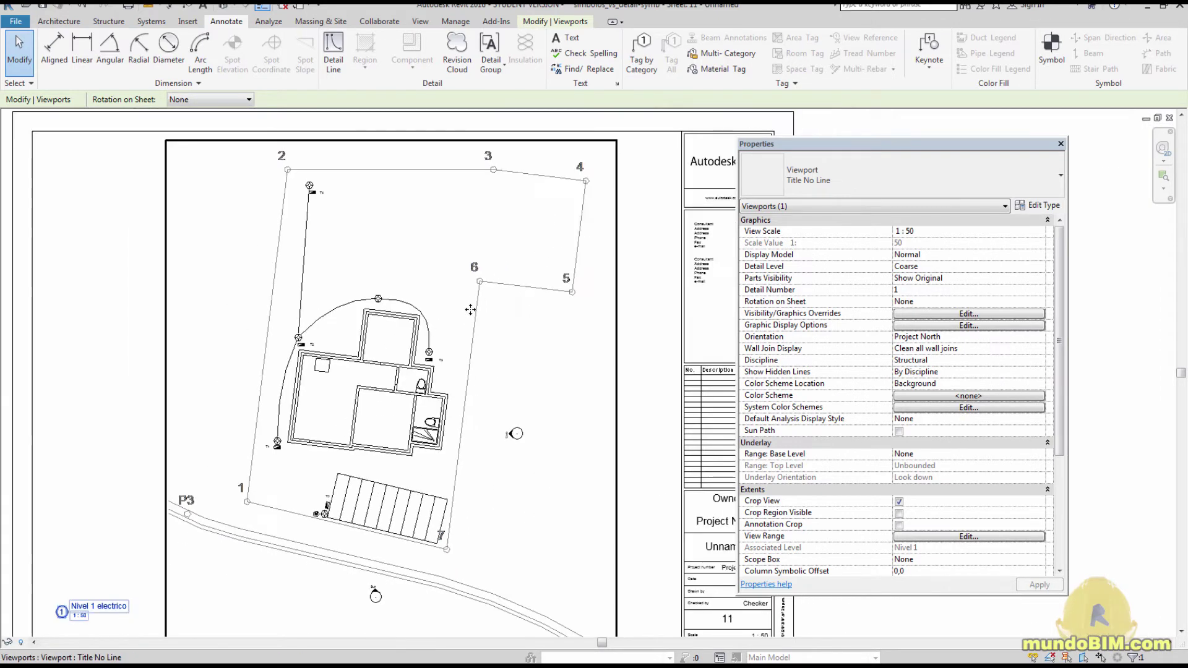
# - Set the Nivel 1 electrico viewport scale to 1:100 and inspect the T2 panel symbol beside the house
pyautogui.click(1032, 231)
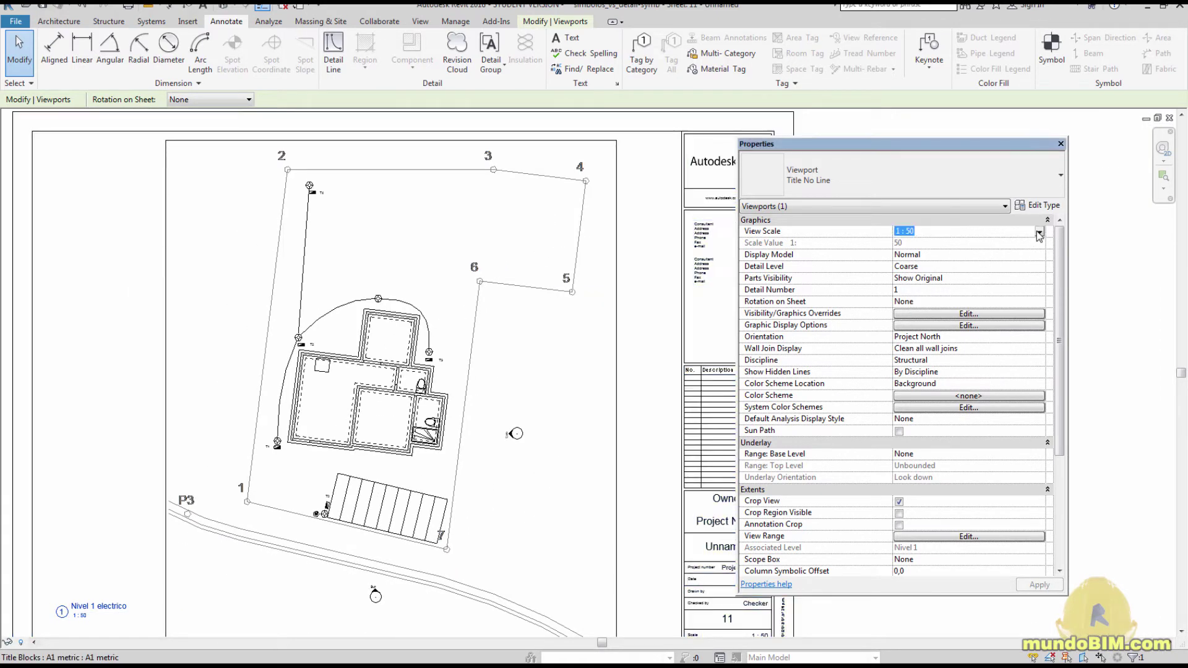
pyautogui.click(1039, 230)
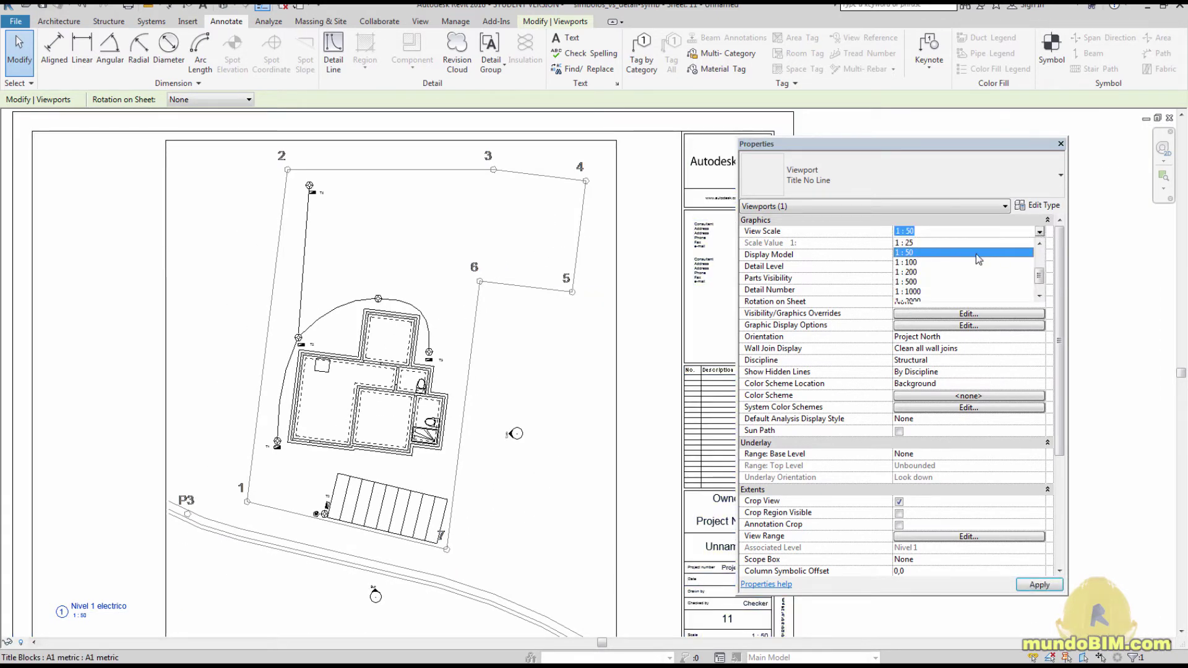
pyautogui.click(931, 263)
pyautogui.scroll(5, 256, 524)
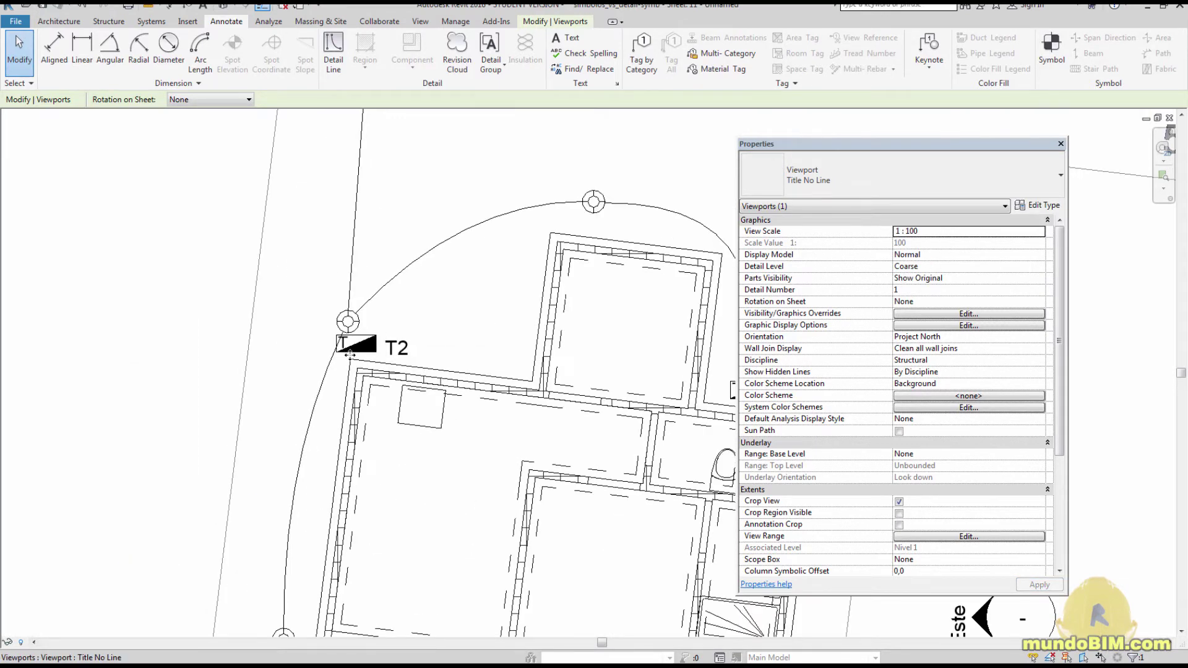
pyautogui.scroll(-3, 349, 354)
pyautogui.scroll(4, 361, 349)
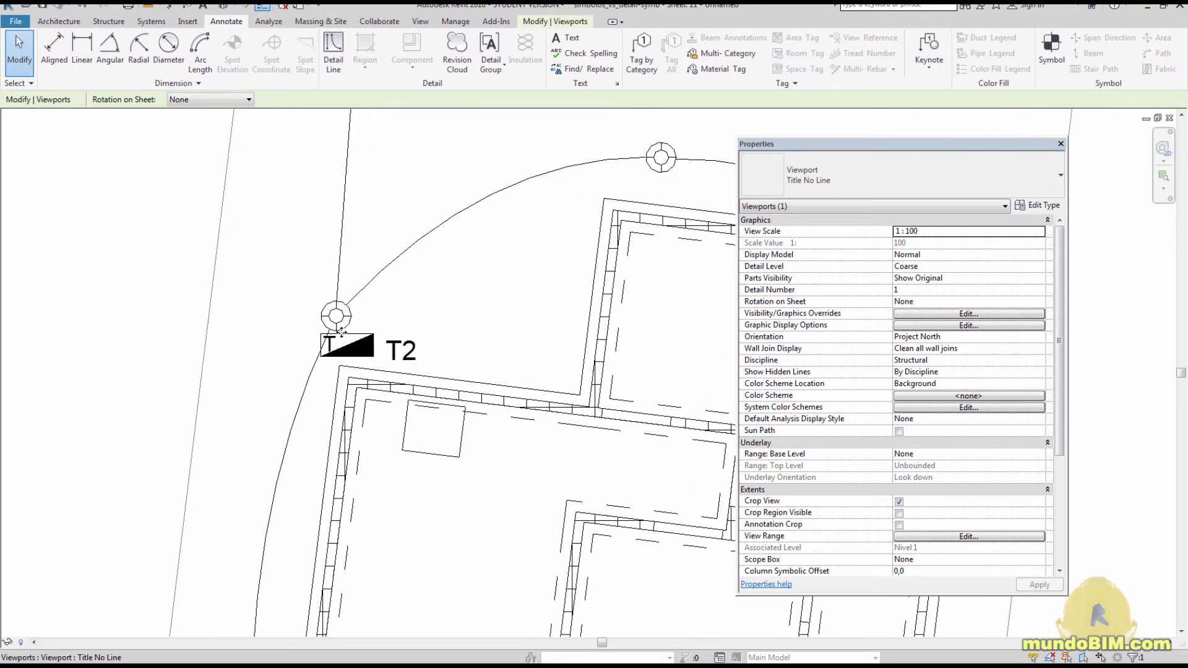
pyautogui.scroll(-6, 365, 367)
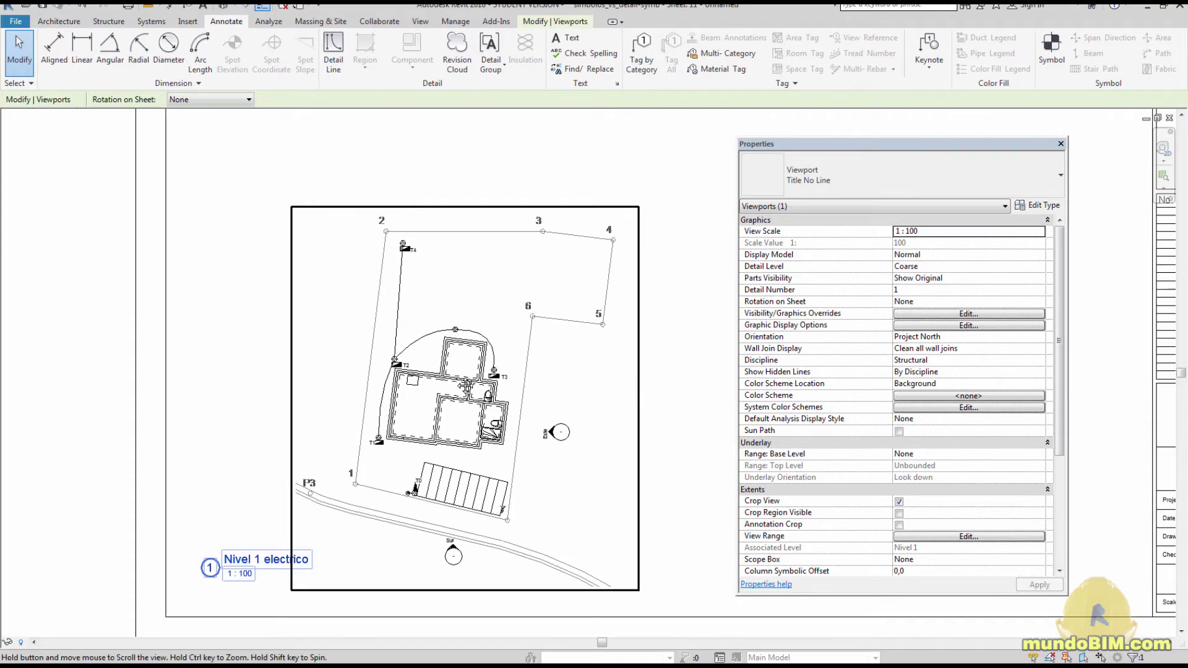
# - Set the Nivel 1 electrico viewport scale to 1:500 and inspect the T4 panel symbol near boundary point 2
pyautogui.click(1040, 231)
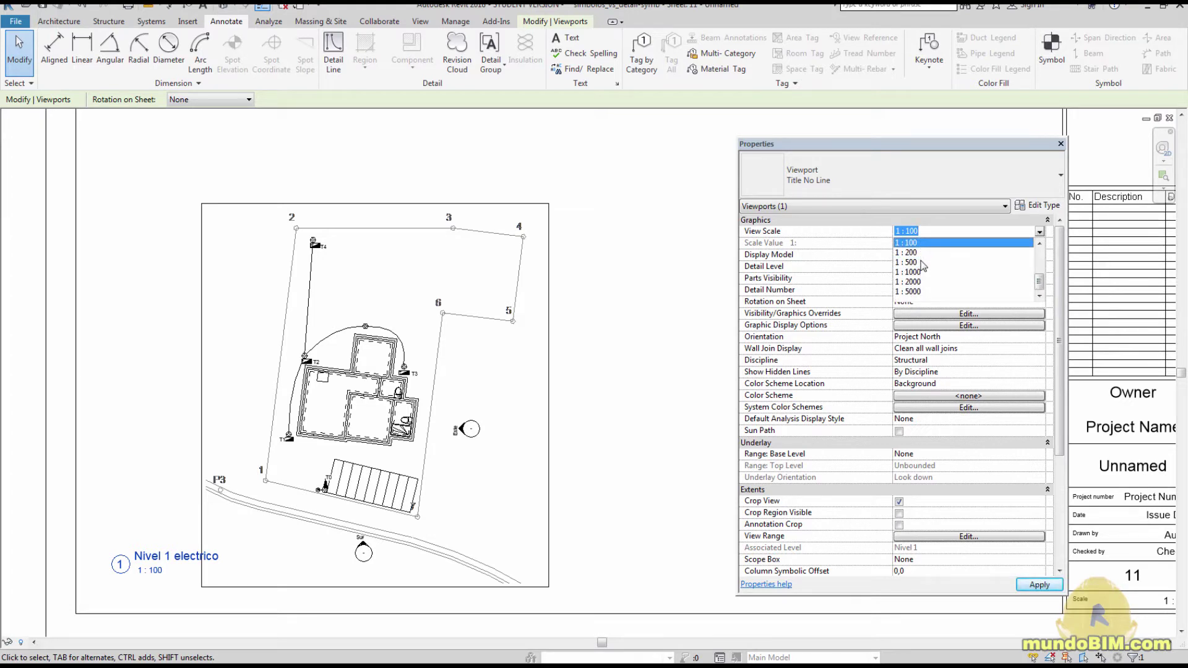
pyautogui.click(906, 262)
pyautogui.moveTo(206, 520); pyautogui.dragTo(379, 465, button='middle')
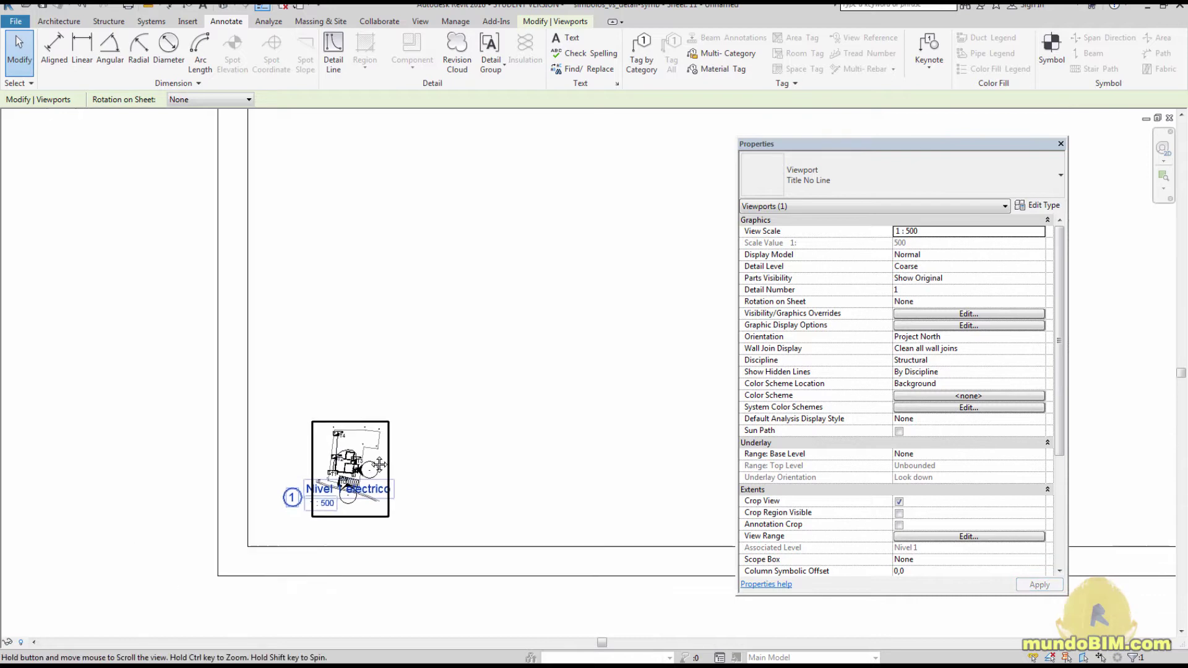
pyautogui.scroll(6, 379, 465)
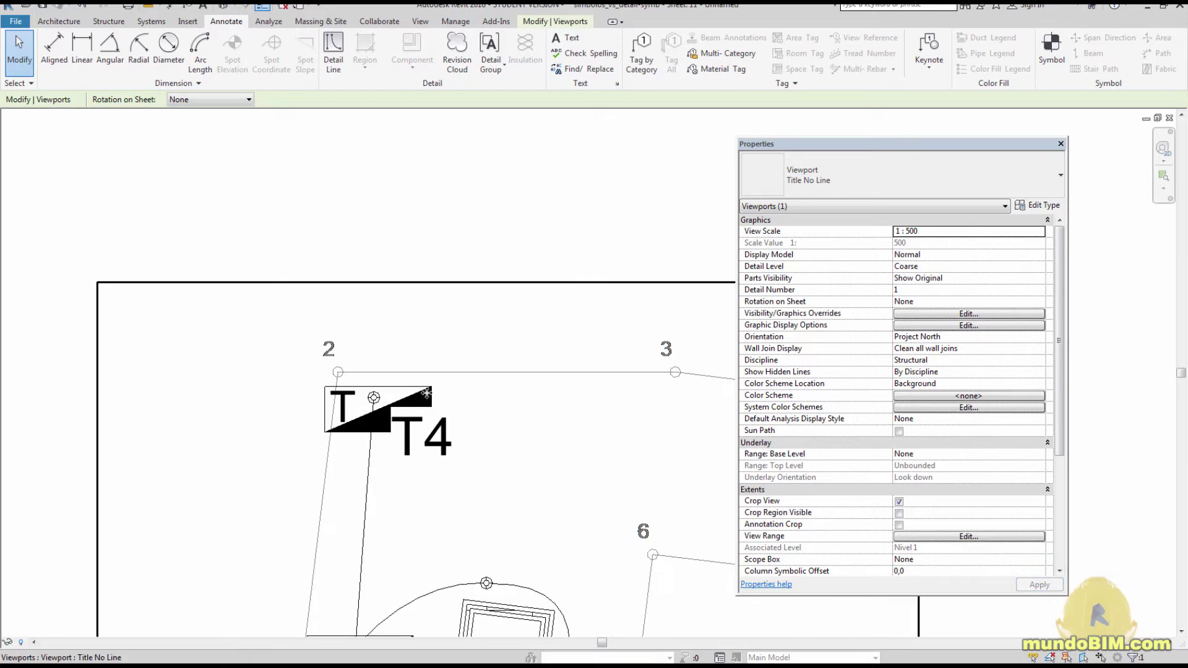
pyautogui.scroll(-6, 440, 404)
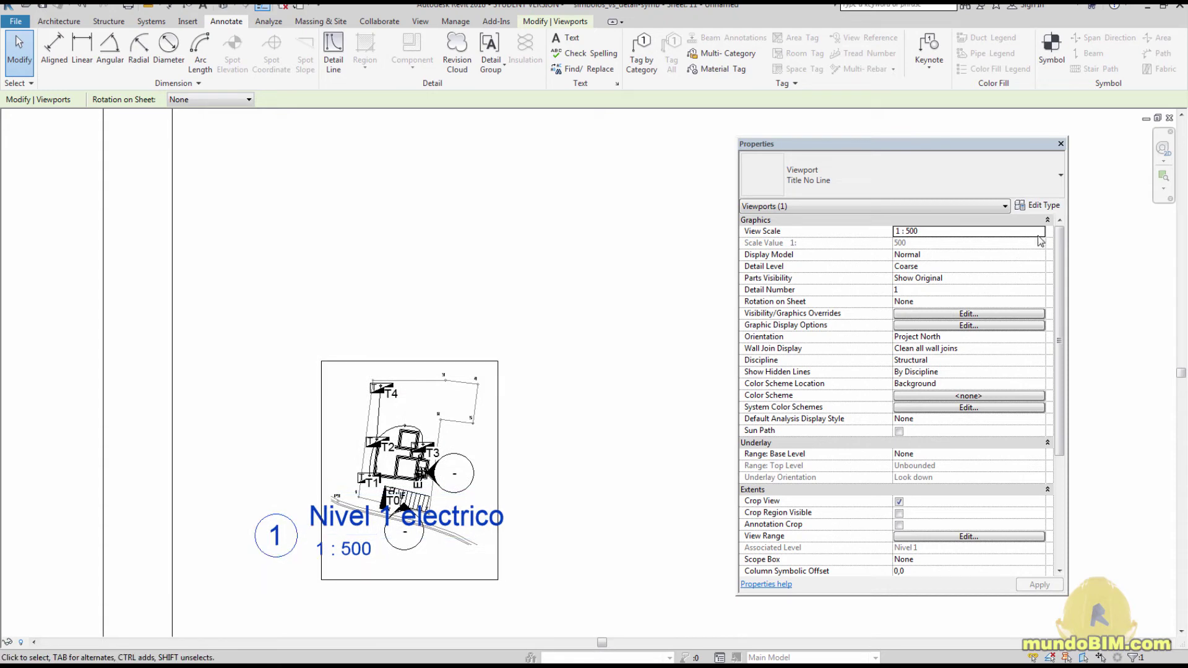
# - Return the Nivel 1 electrico viewport to 1:50 and inspect the T2 panel symbol at the house corner
pyautogui.click(1039, 232)
pyautogui.click(915, 266)
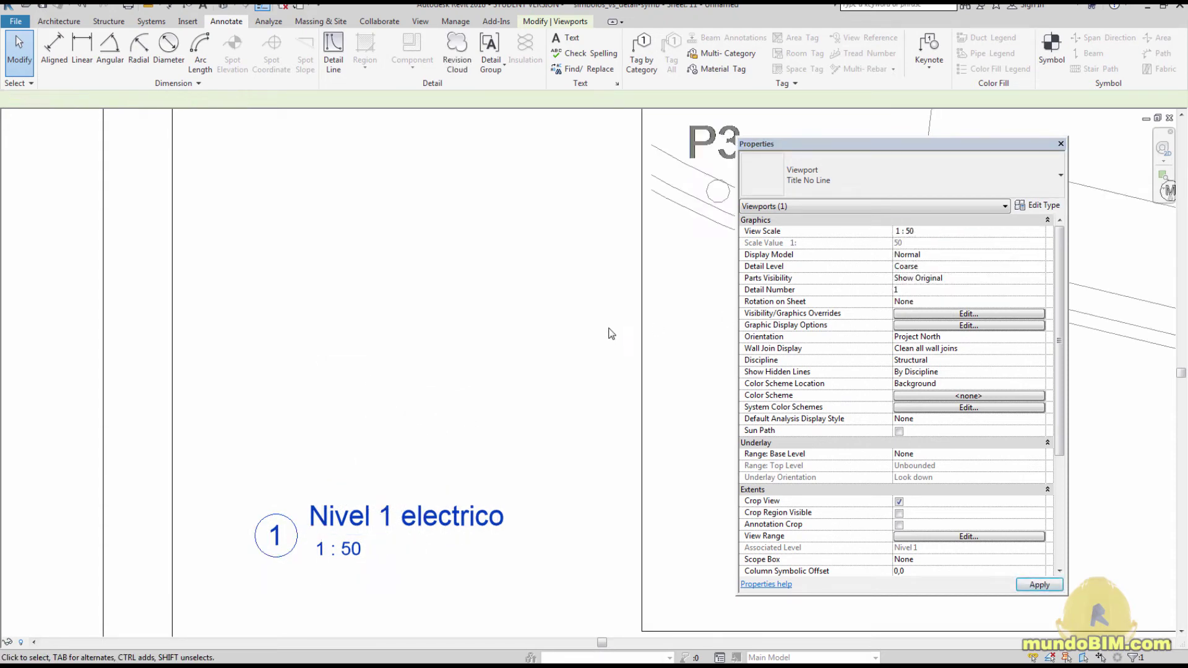
pyautogui.scroll(-3, 611, 333)
pyautogui.scroll(5, 481, 278)
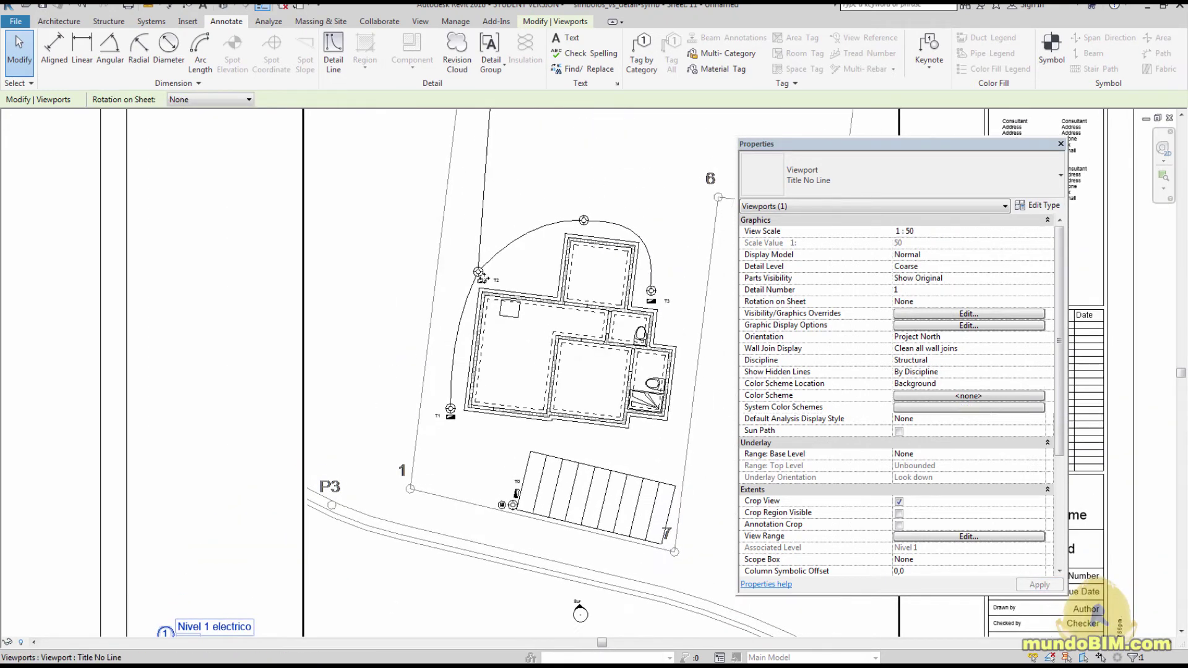
pyautogui.scroll(8, 482, 277)
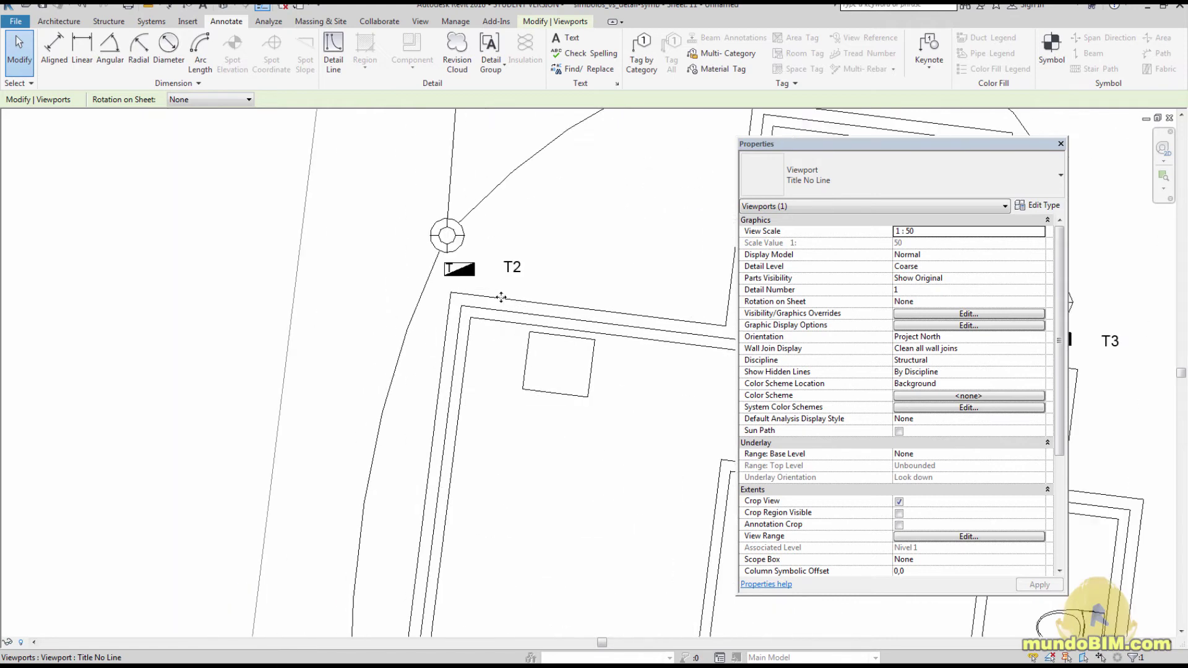
# - Measure the height of the T2 panel symbol on the sheet and exit the measurement
pyautogui.click(148, 6)
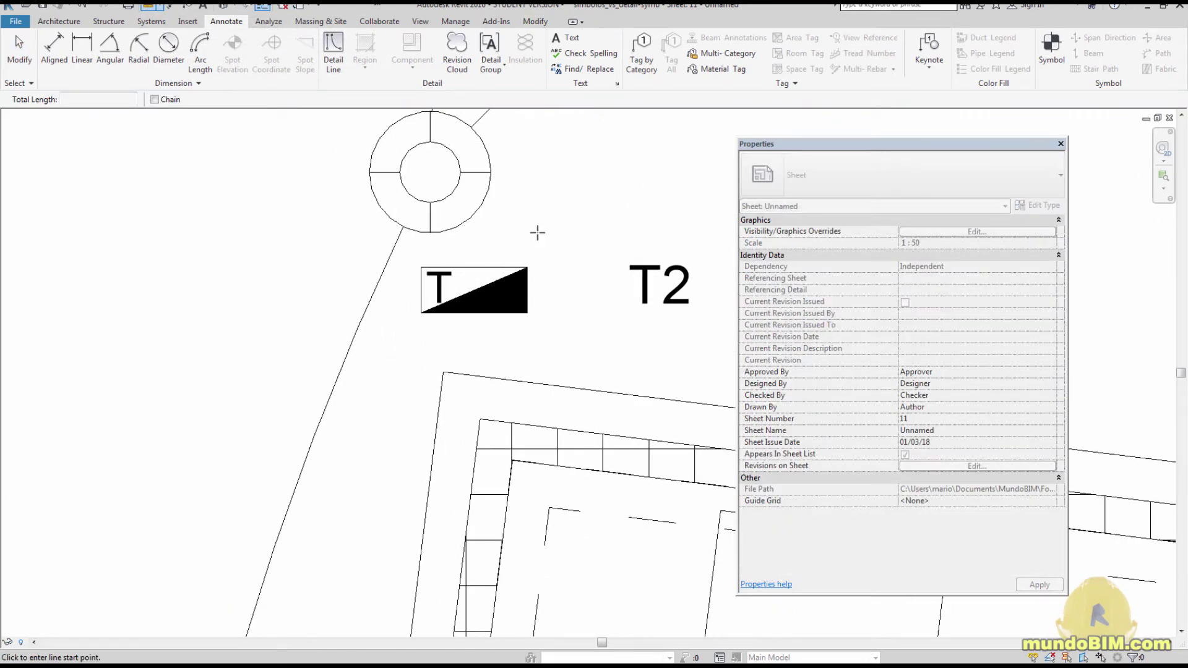
pyautogui.click(529, 267)
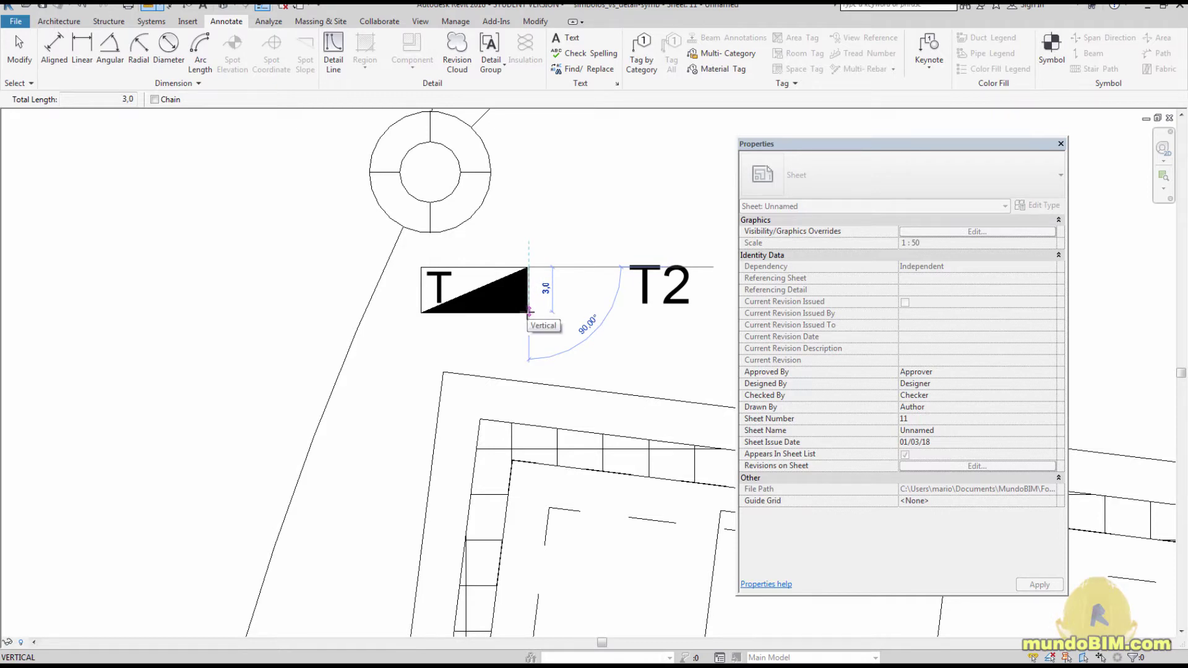
pyautogui.press('Escape')
pyautogui.press('Escape')
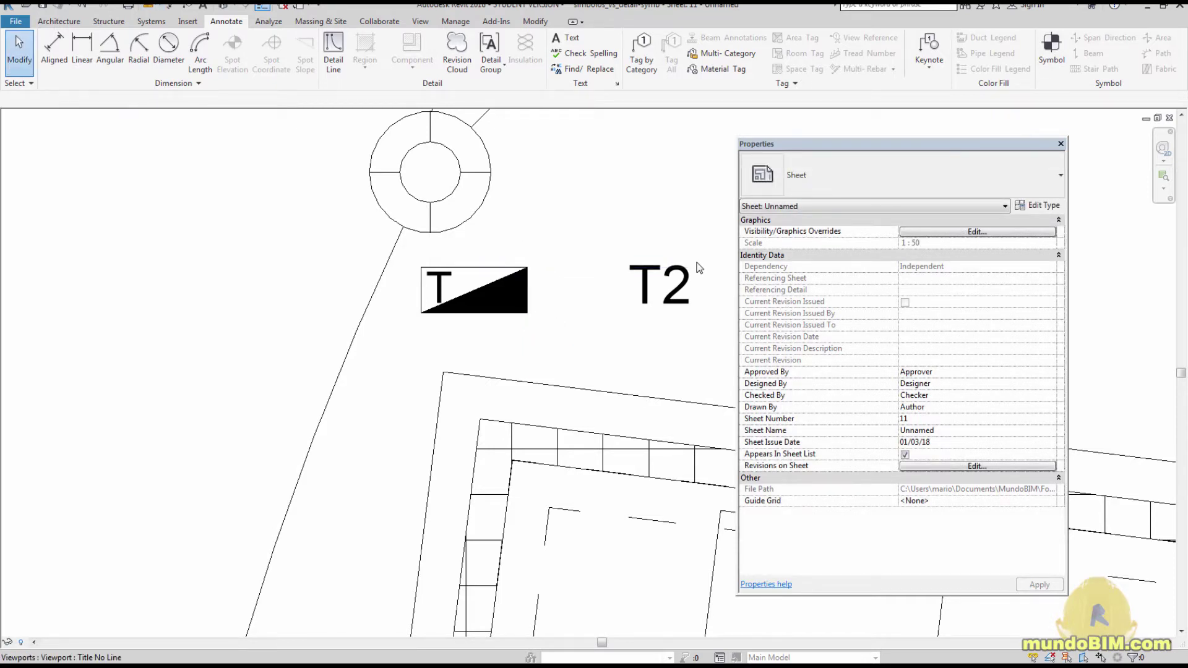
# - Set the Nivel 1 electrico viewport scale to 1:200 and inspect the T4 panel symbol near boundary point 2
pyautogui.click(699, 267)
pyautogui.click(1039, 232)
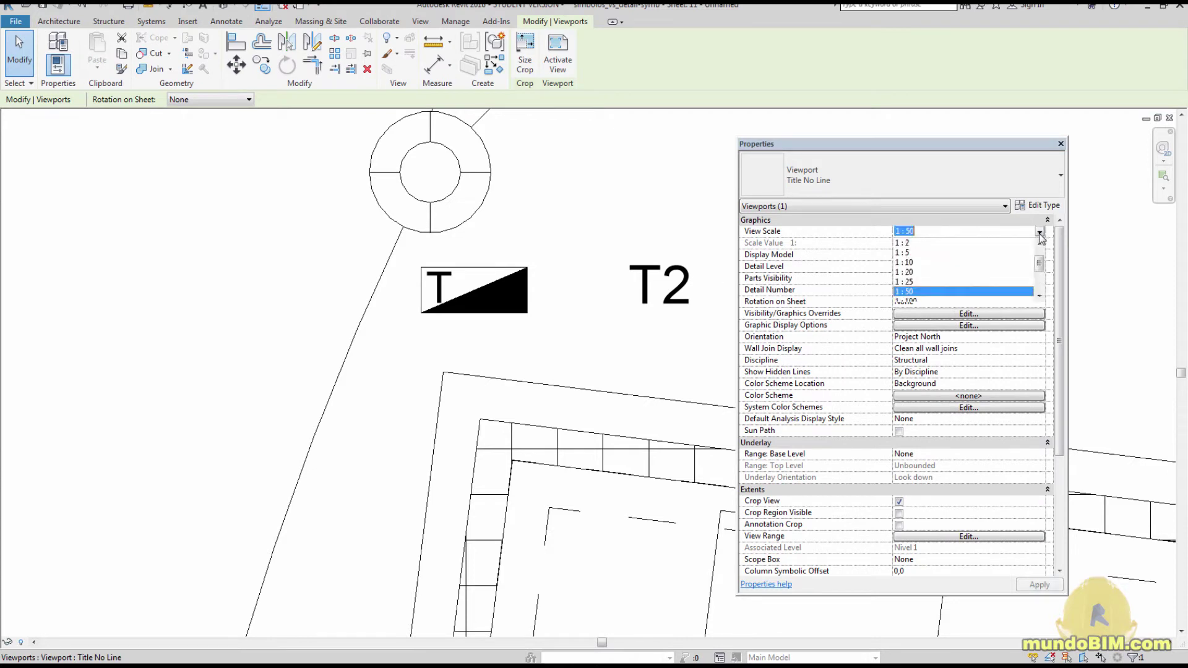
pyautogui.scroll(-1, 940, 286)
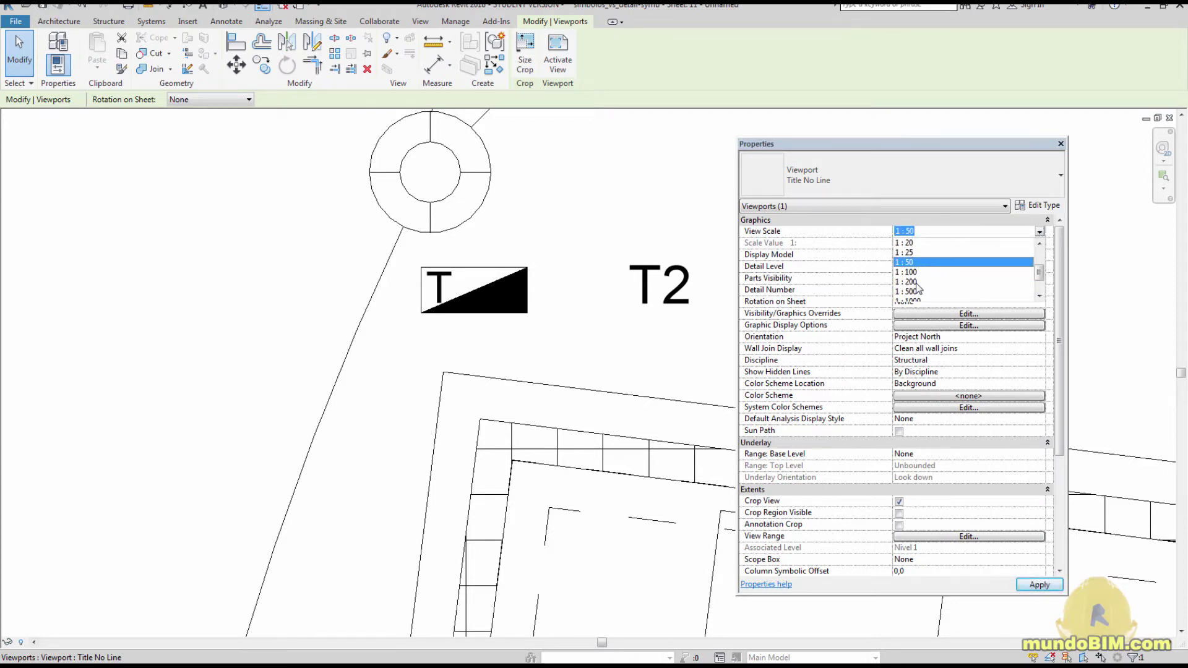
pyautogui.click(910, 282)
pyautogui.scroll(-5, 331, 393)
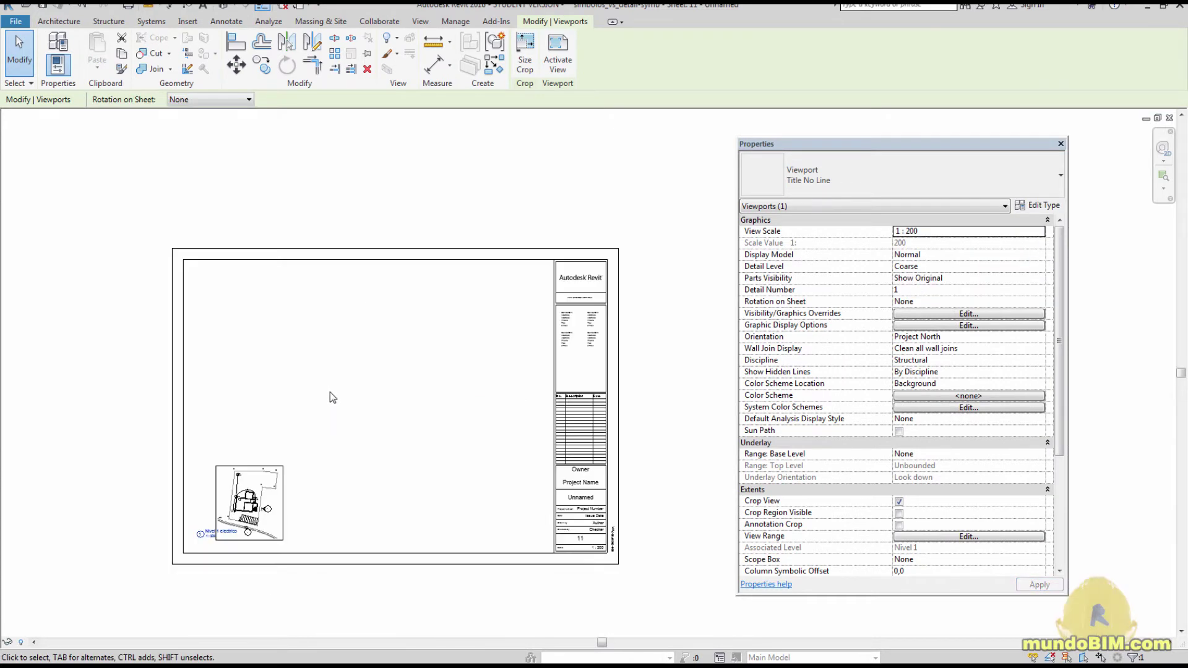
pyautogui.scroll(8, 237, 474)
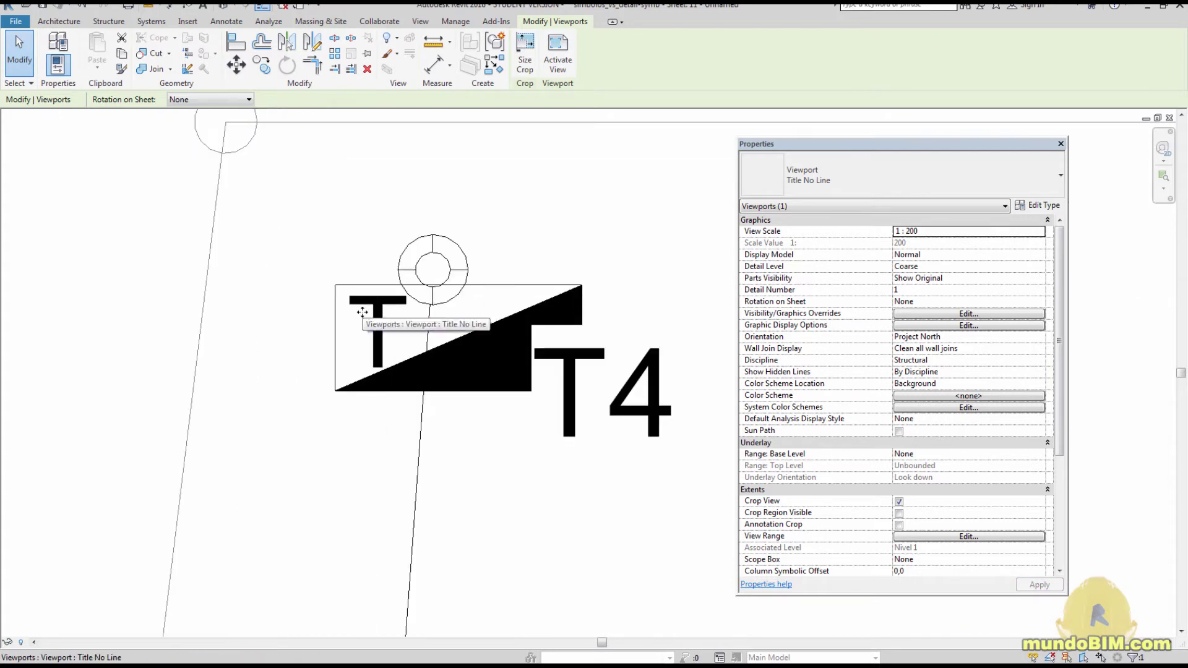
# - Measure the height of the T4 panel symbol on the sheet with a temporary detail line and cancel the line
pyautogui.press('d')
pyautogui.press('l')
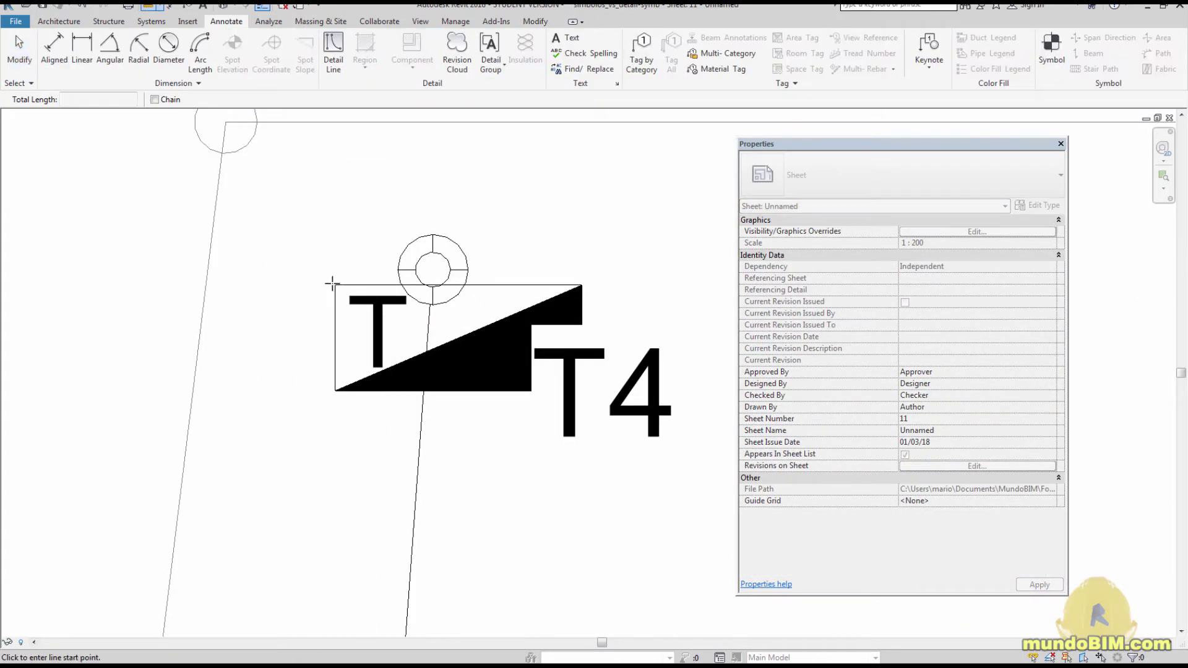
pyautogui.click(330, 284)
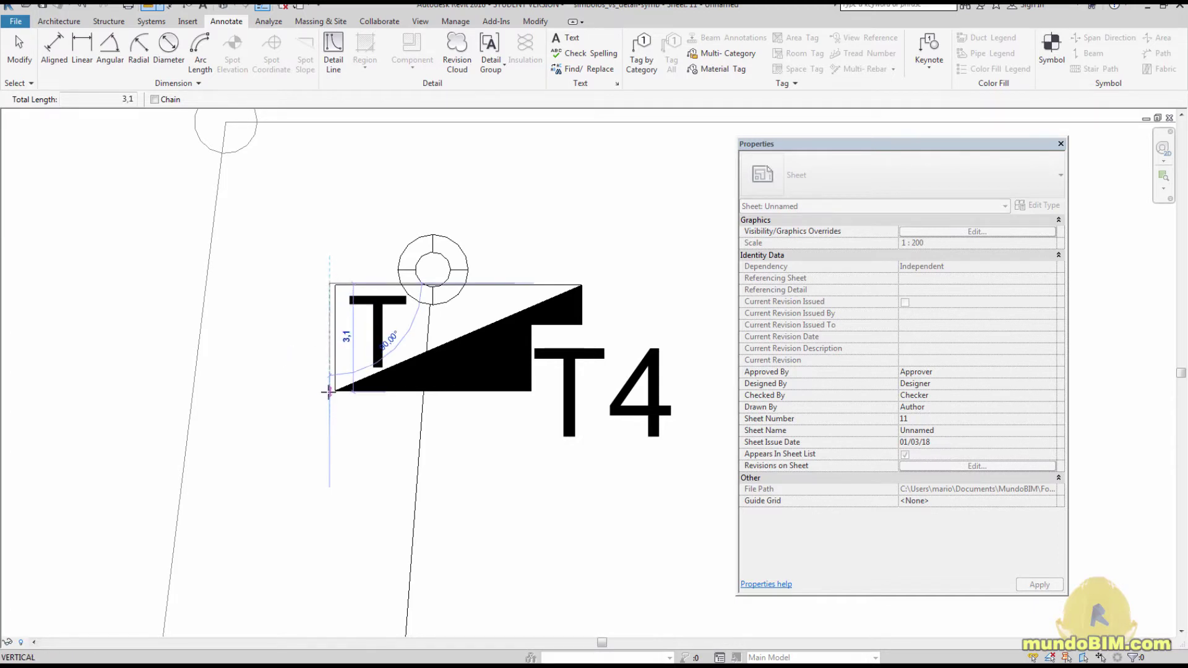
pyautogui.press('Escape')
pyautogui.press('Escape')
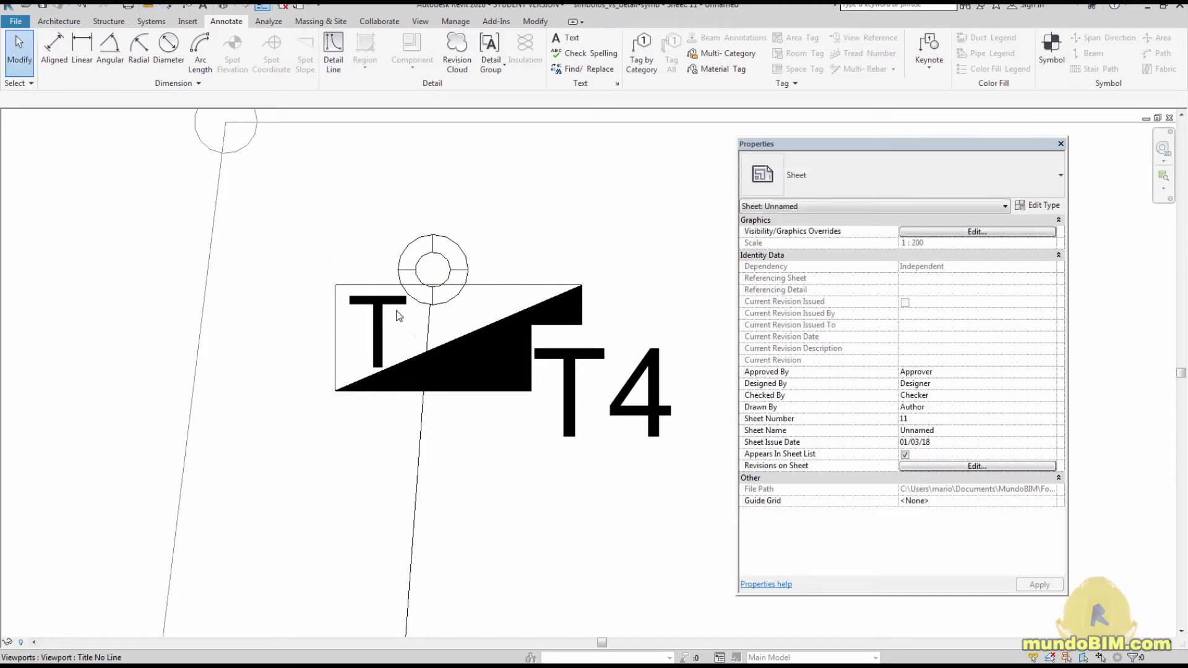
# - Return the Nivel 1 electrico viewport to a 1:50 scale and deselect it
pyautogui.scroll(-5, 403, 284)
pyautogui.scroll(-5, 402, 283)
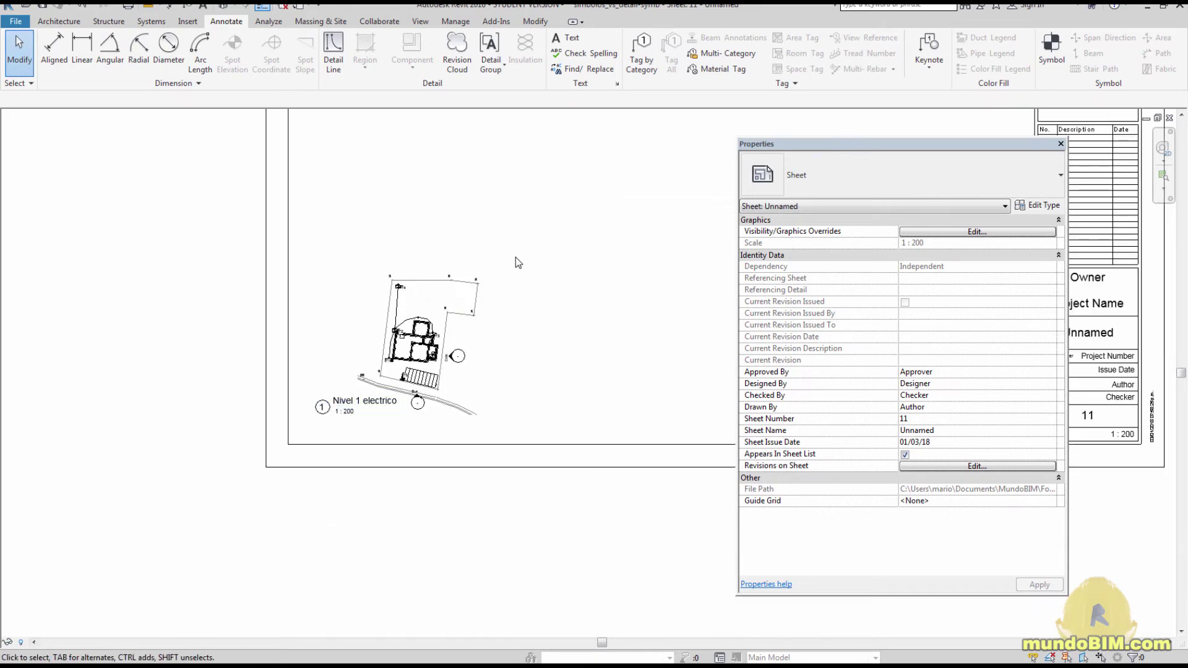
pyautogui.moveTo(543, 250); pyautogui.dragTo(465, 387, button='middle')
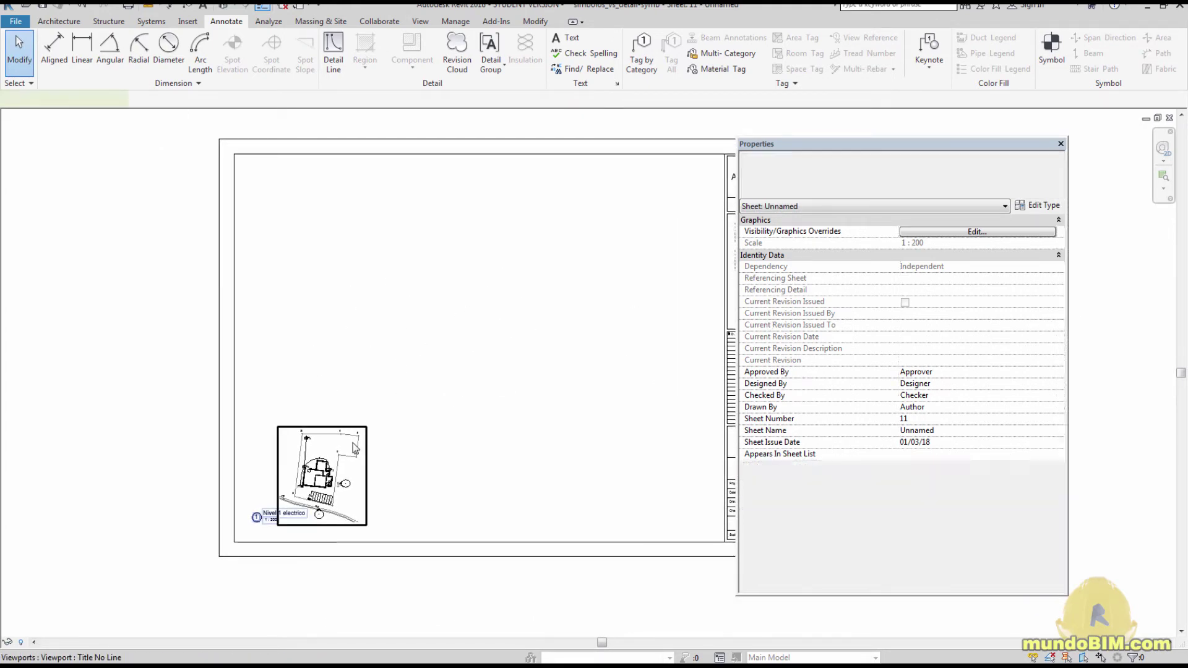
pyautogui.click(365, 428)
pyautogui.click(1041, 233)
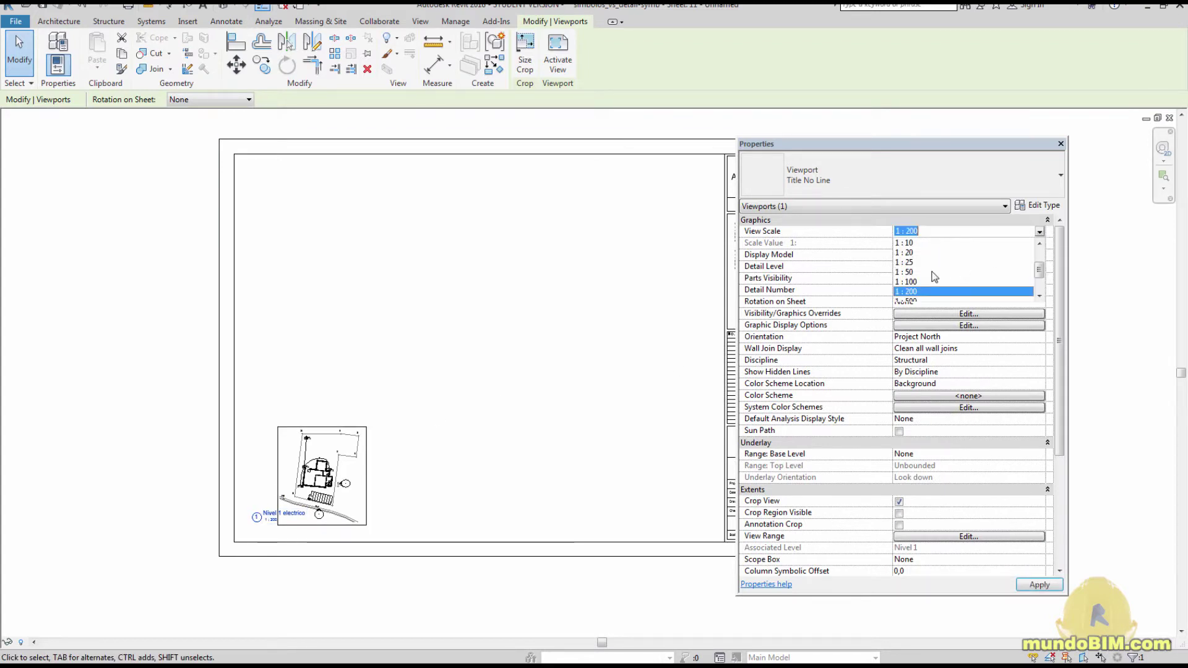
pyautogui.click(904, 271)
pyautogui.click(486, 354)
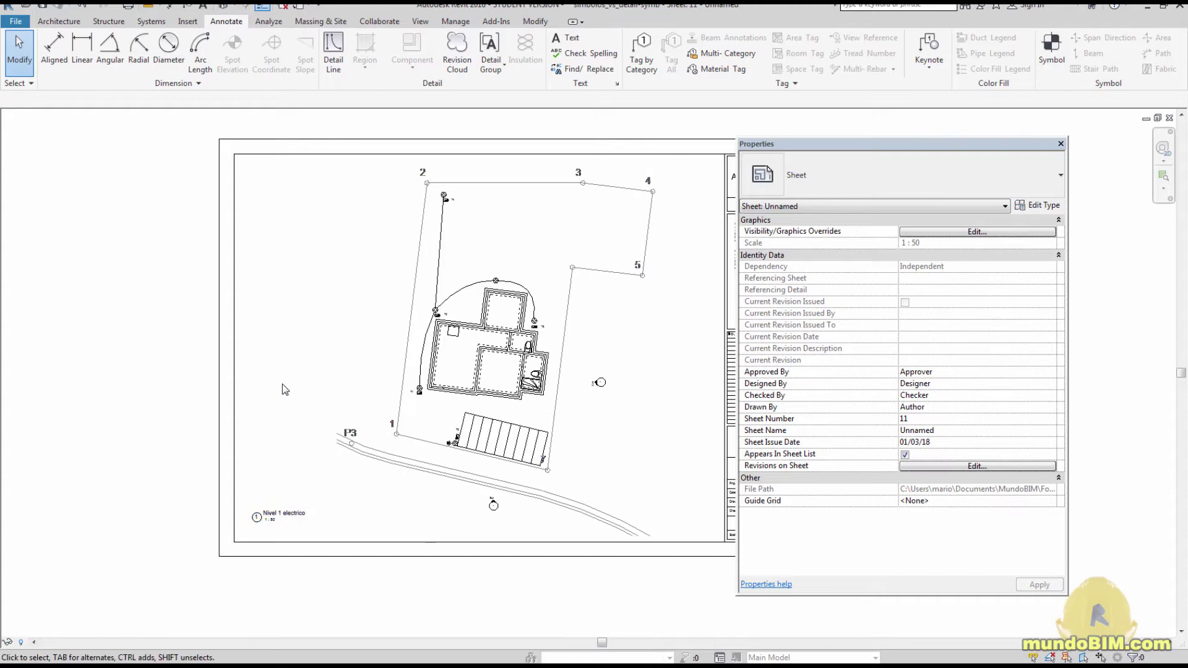
# - Examine the T1 and T3 panel symbols around the house, including the orientation of their inner T letters and the overall plan
pyautogui.scroll(8, 291, 390)
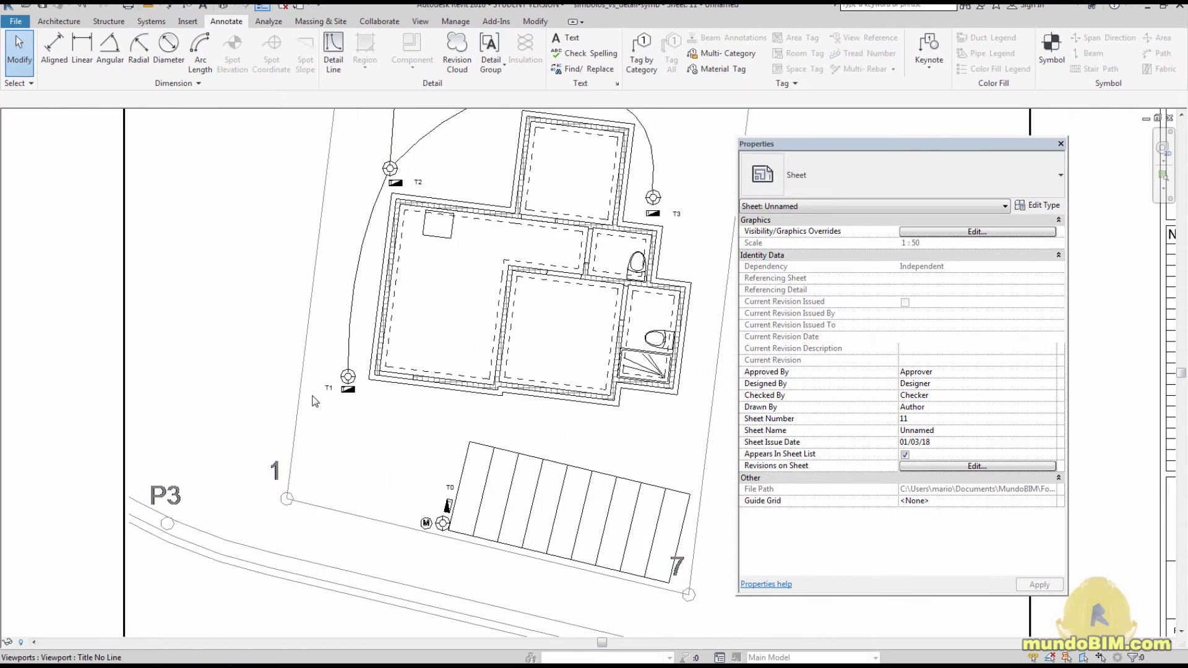
pyautogui.scroll(6, 391, 385)
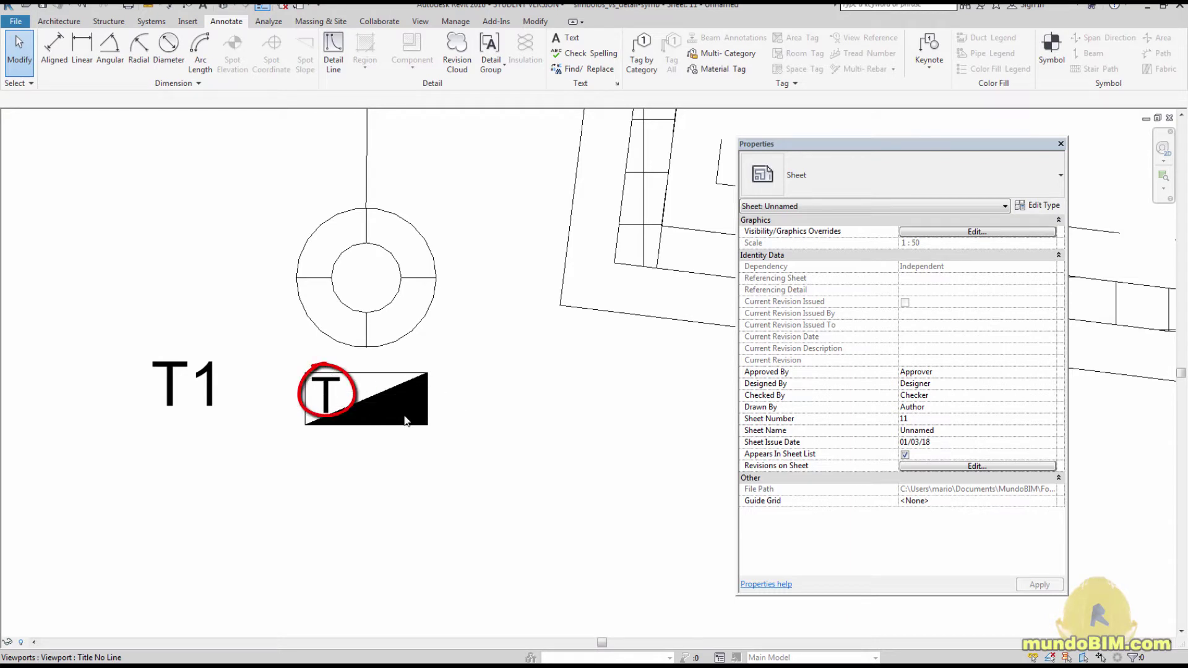
pyautogui.scroll(-6, 459, 389)
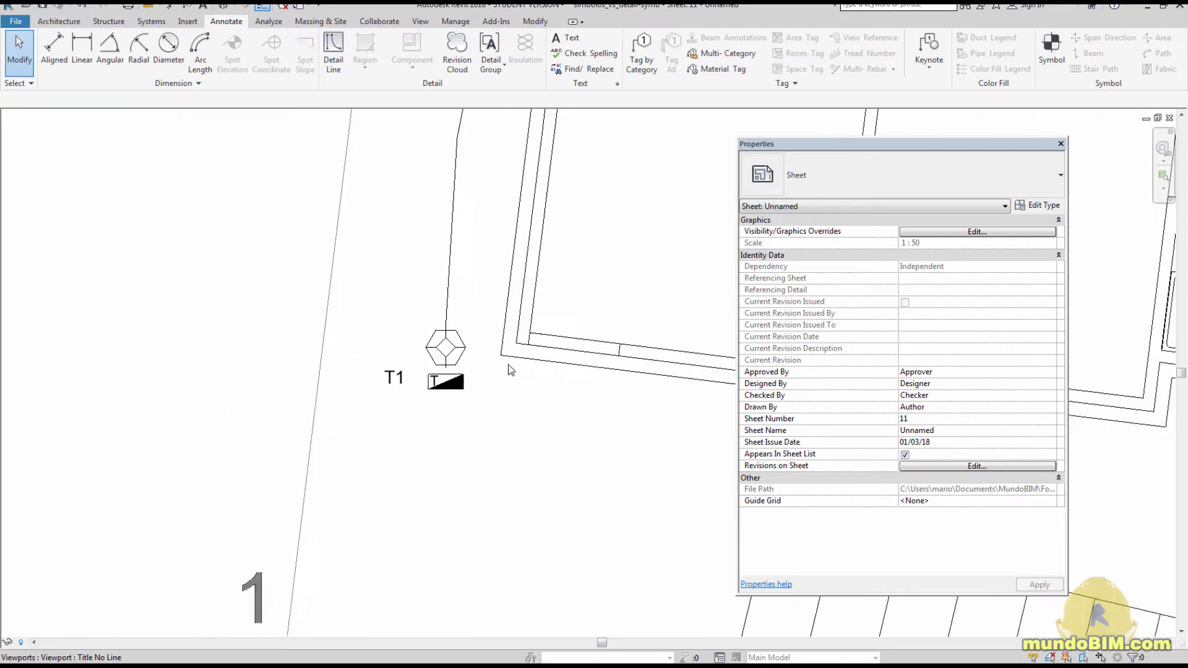
pyautogui.scroll(-4, 508, 370)
pyautogui.scroll(7, 371, 396)
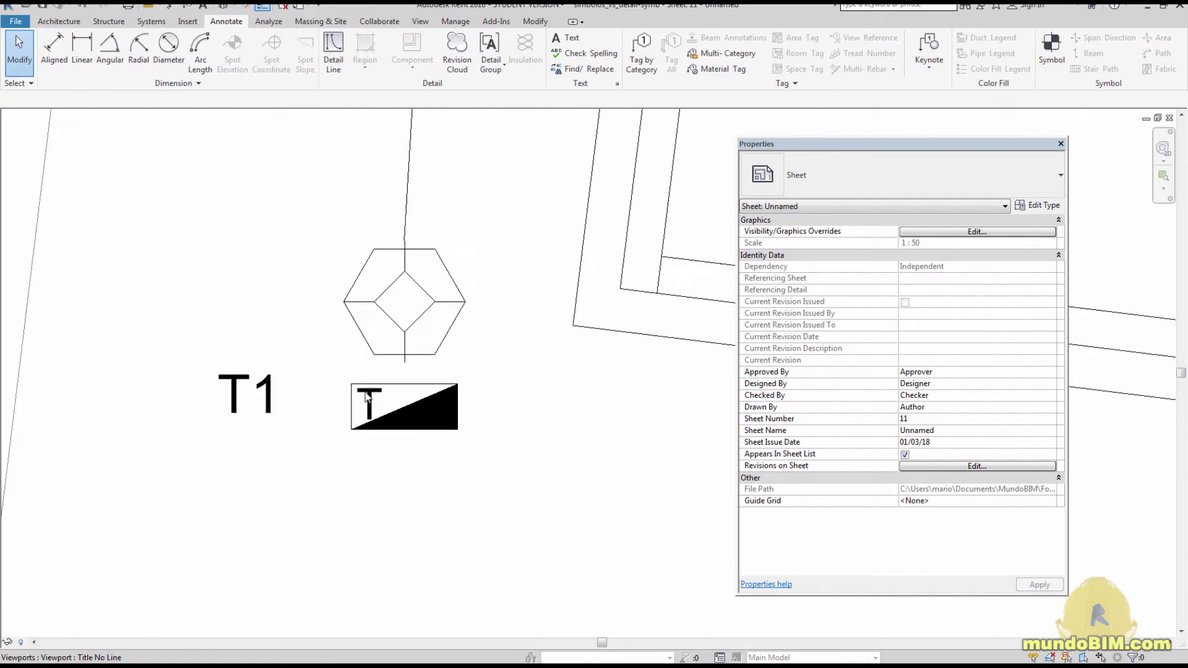
pyautogui.scroll(-4, 366, 397)
pyautogui.scroll(5, 431, 396)
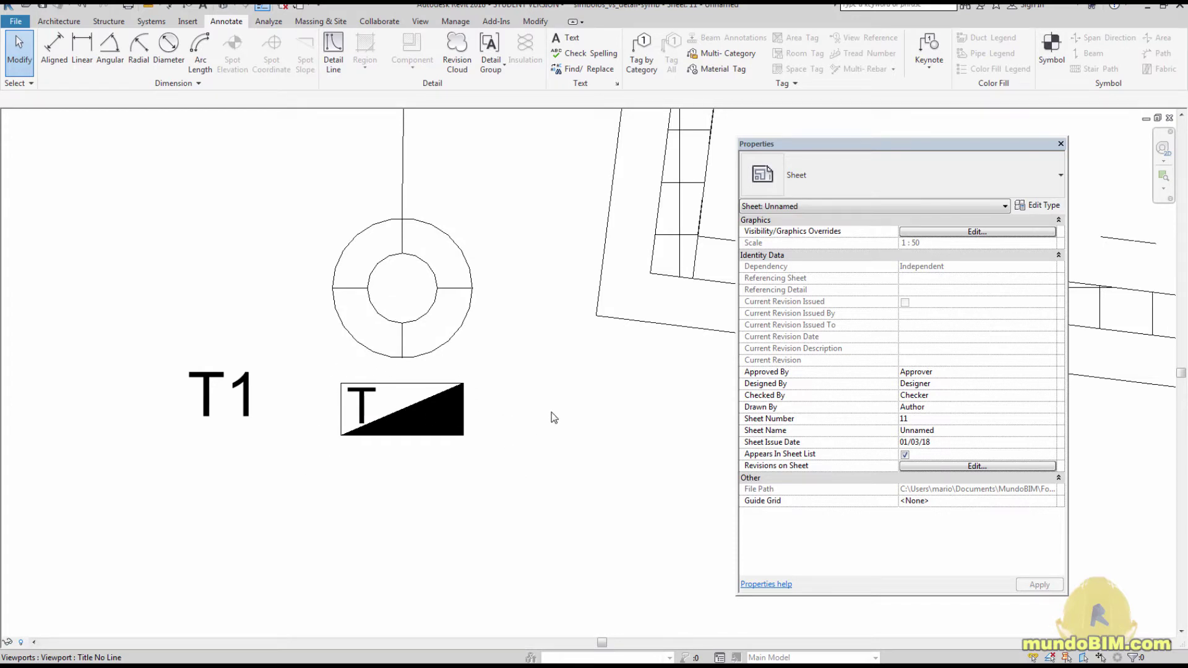
pyautogui.scroll(-5, 428, 379)
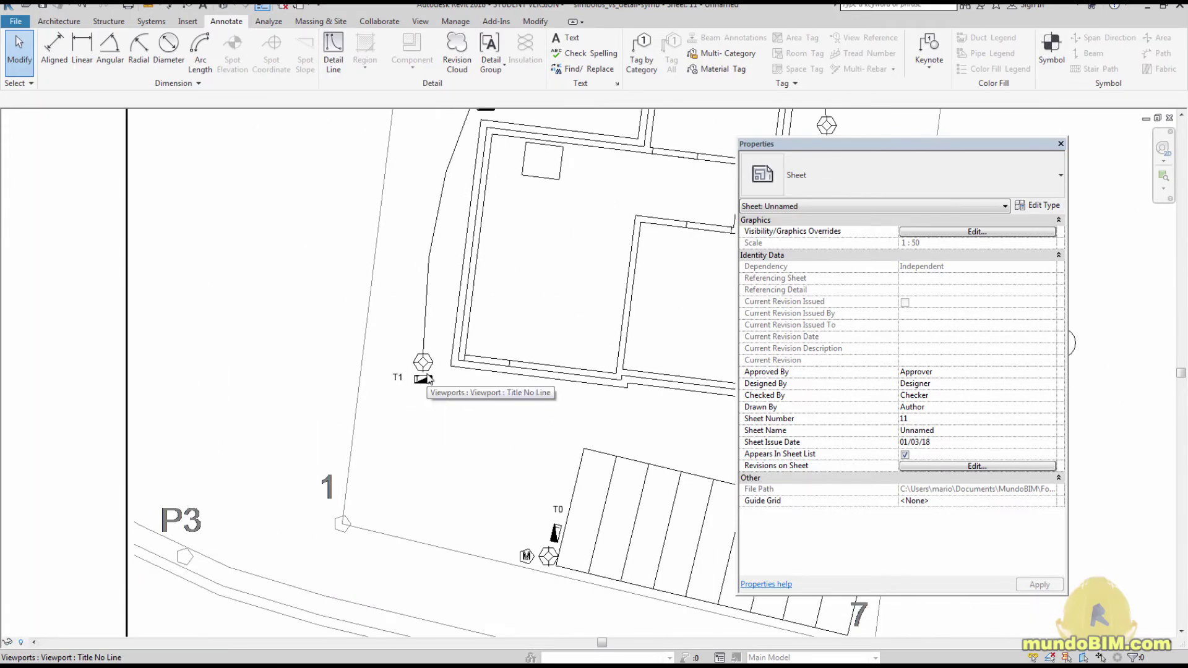
pyautogui.scroll(6, 577, 304)
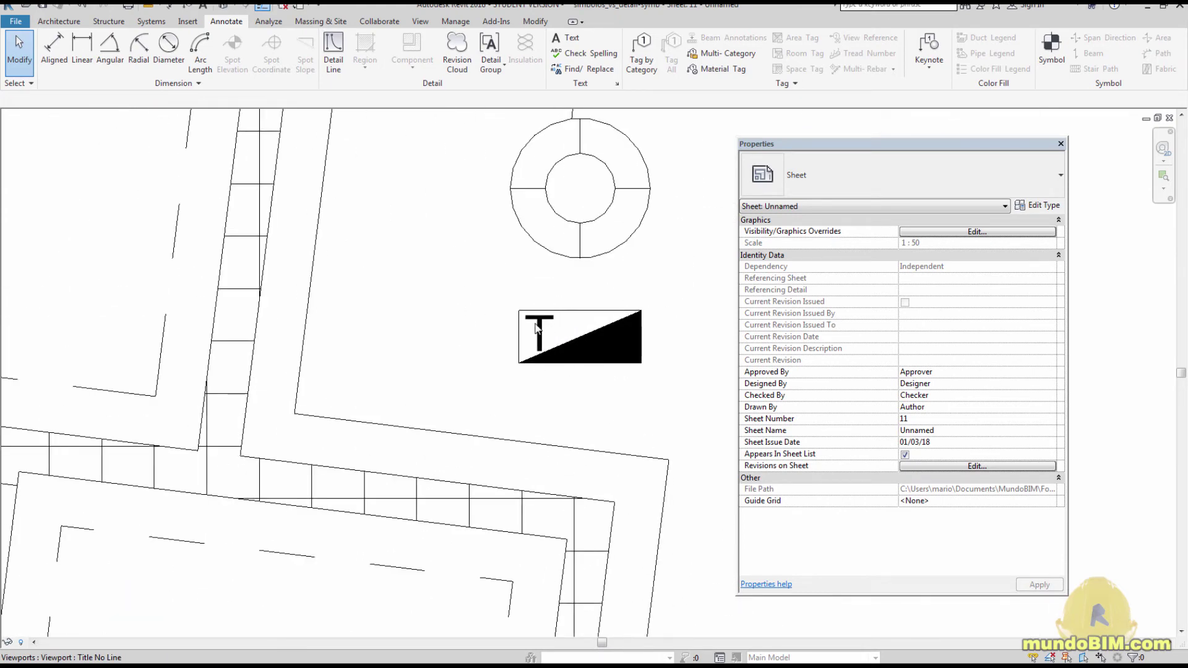
pyautogui.scroll(-5, 535, 328)
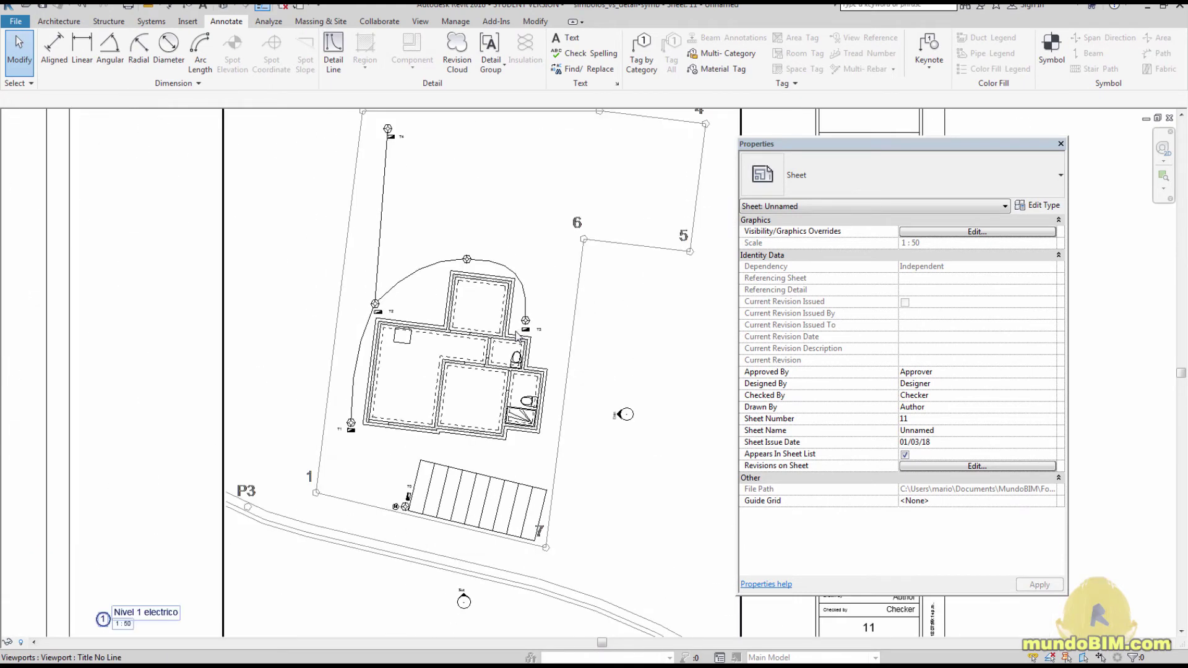
pyautogui.moveTo(456, 392); pyautogui.dragTo(449, 352, button='middle')
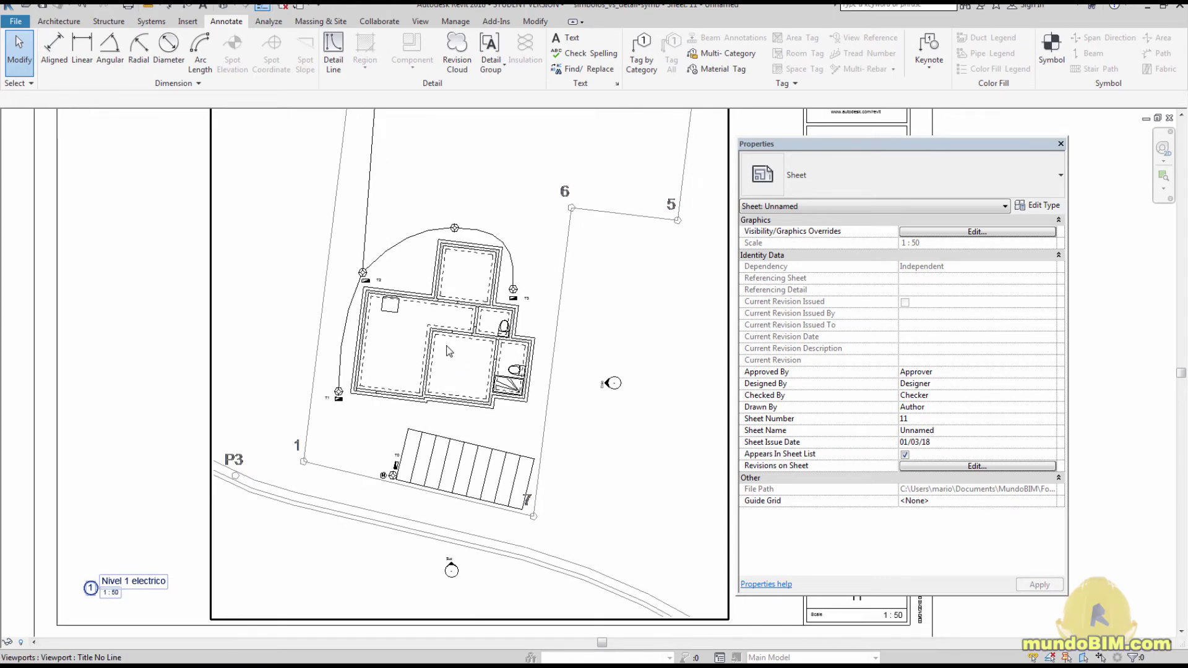
pyautogui.scroll(-3, 449, 352)
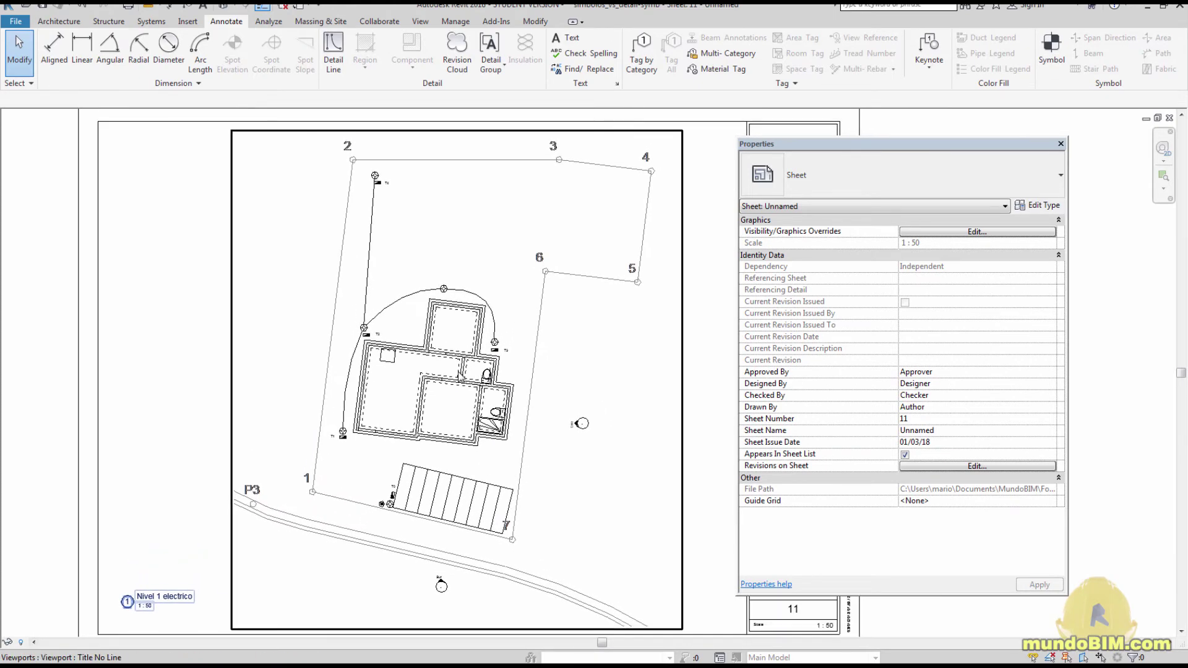
pyautogui.scroll(1, 461, 376)
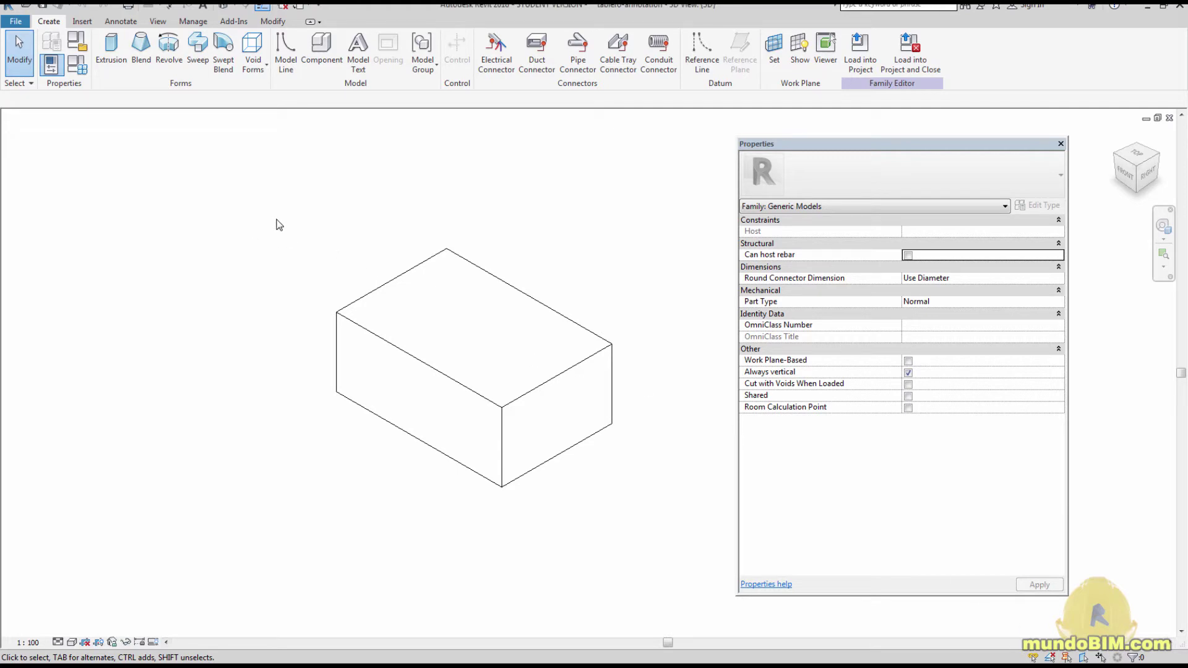
# - Select the box extrusion in the tablero-annotation family, review its Plan/RCP visibility setting, and close the settings without saving
pyautogui.click(408, 273)
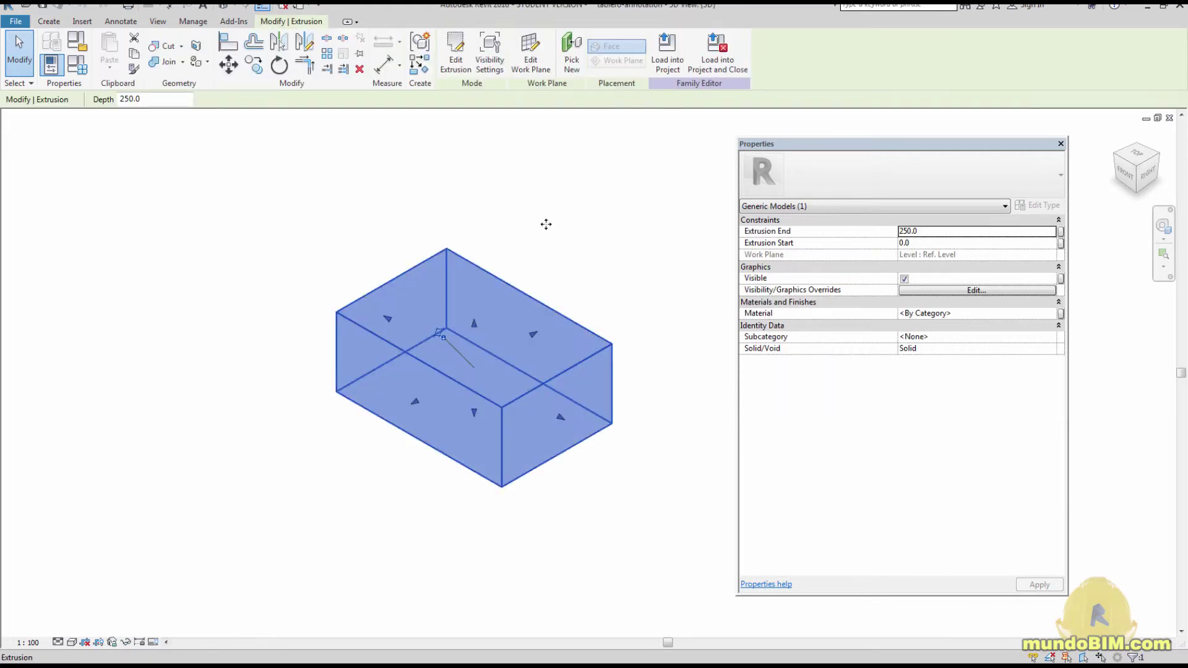
pyautogui.click(588, 218)
pyautogui.click(605, 351)
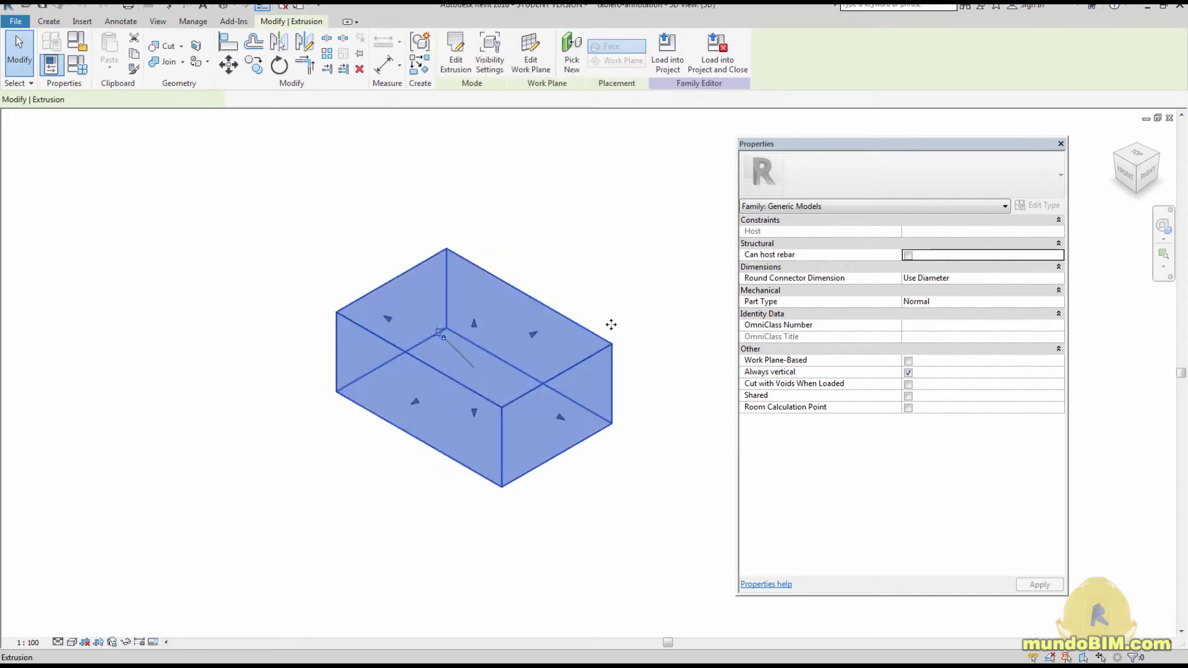
pyautogui.click(667, 211)
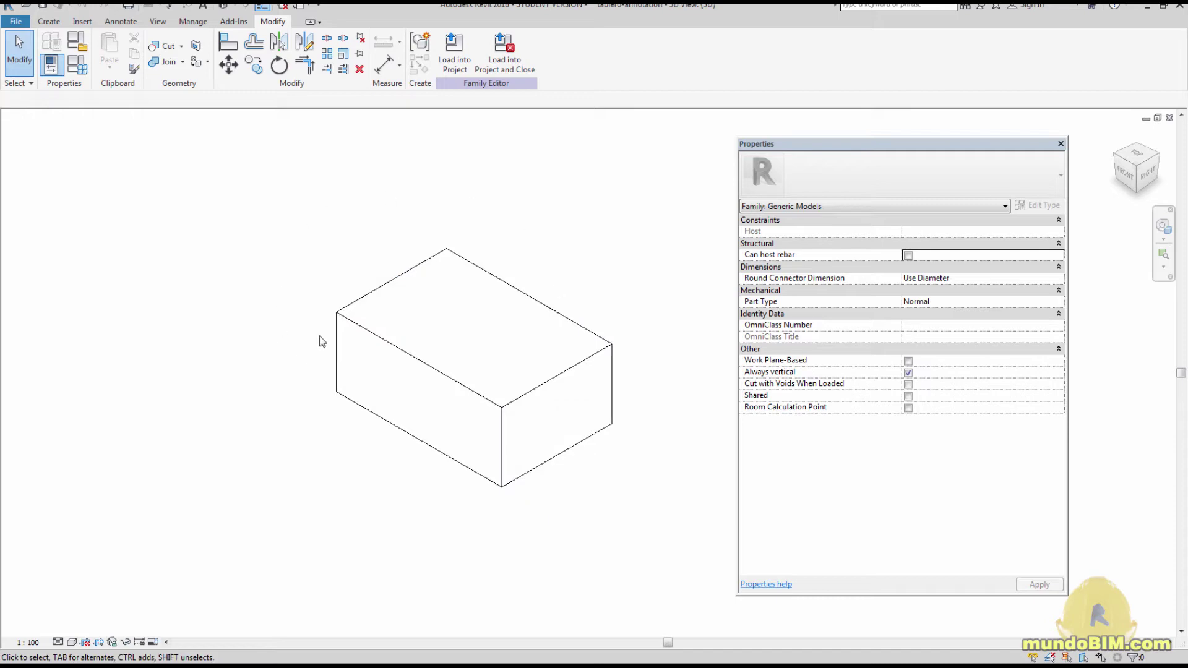
pyautogui.moveTo(260, 209); pyautogui.dragTo(653, 538)
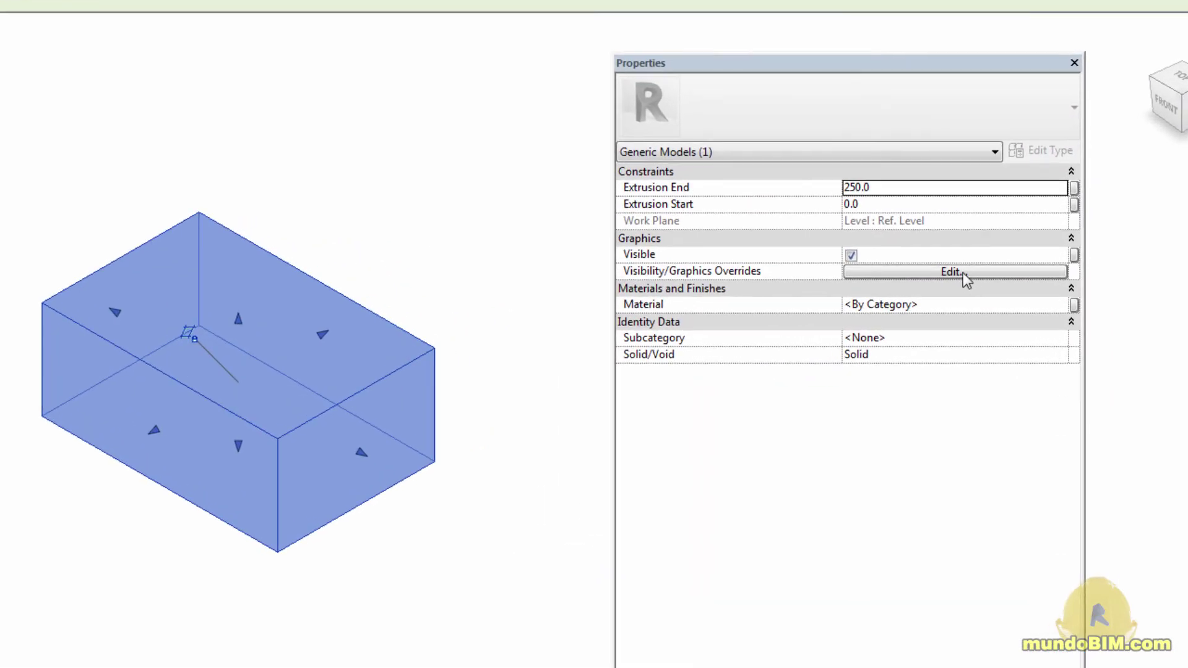
pyautogui.click(979, 288)
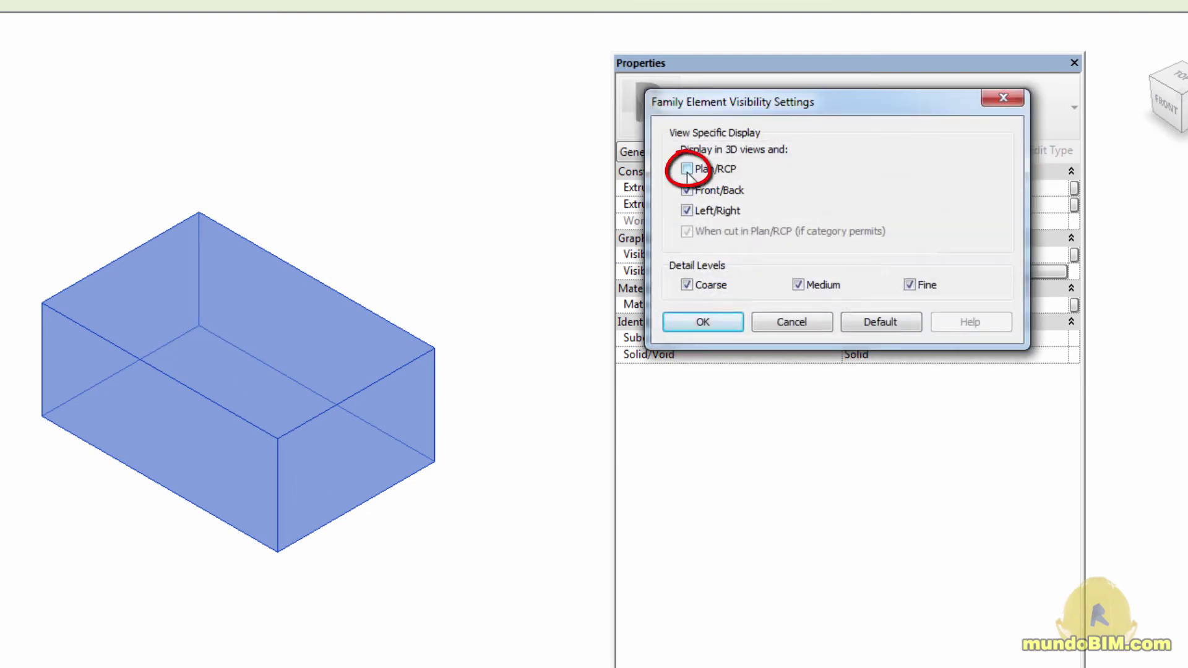
pyautogui.click(773, 322)
pyautogui.click(408, 596)
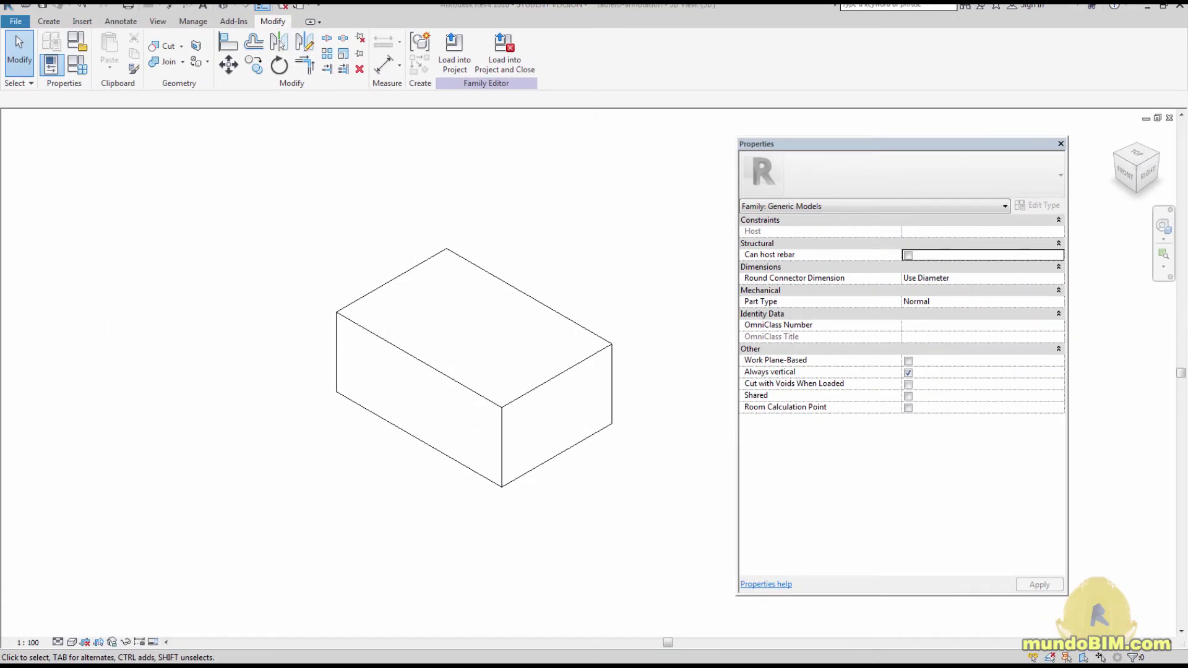
# - Switch to the family's Ref. Level floor plan and review the annotation tools available for the box outline
pyautogui.hotkey('ctrl', 'Tab')
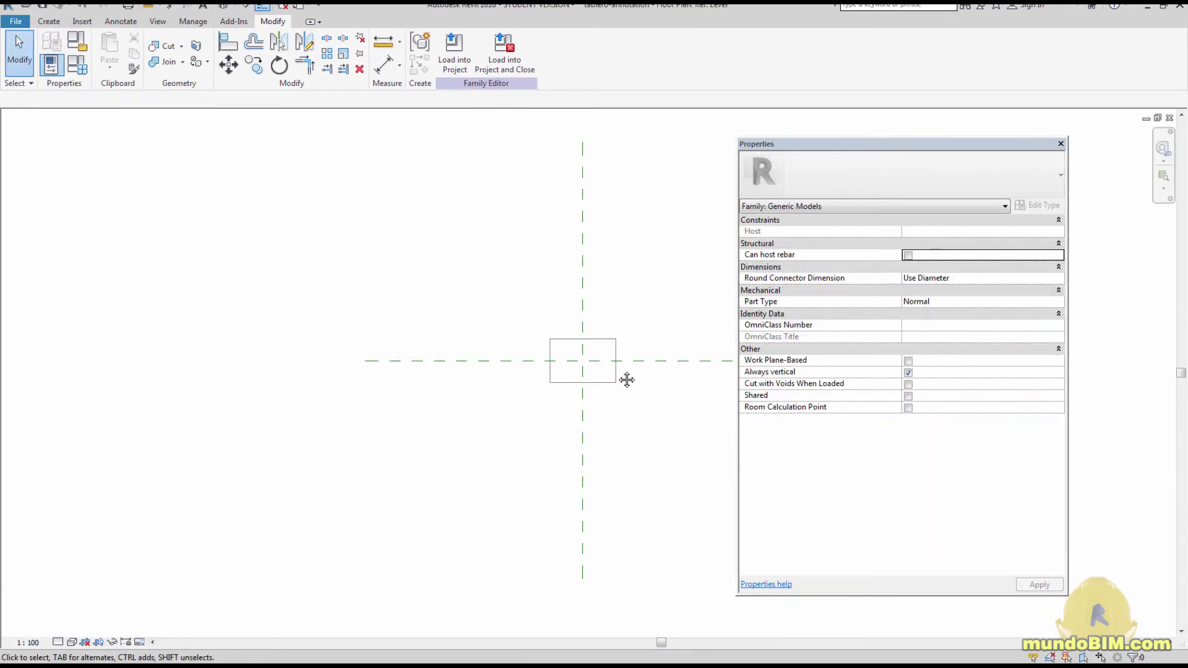
pyautogui.moveTo(627, 380); pyautogui.dragTo(546, 375, button='middle')
pyautogui.scroll(3, 507, 365)
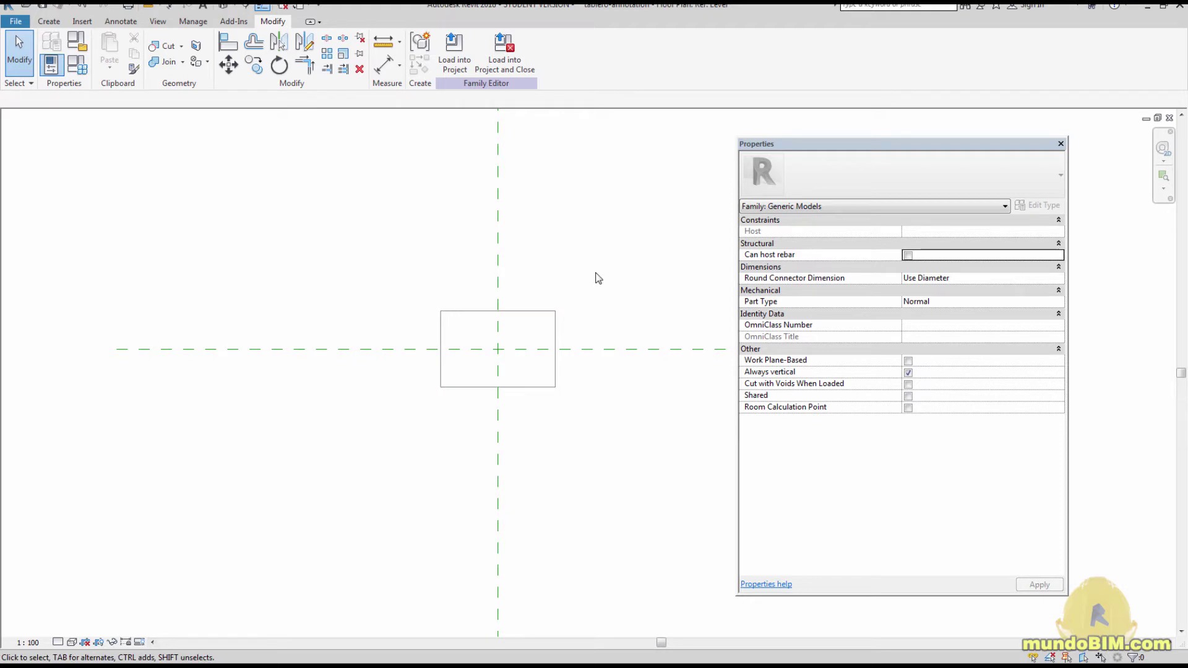
pyautogui.click(134, 25)
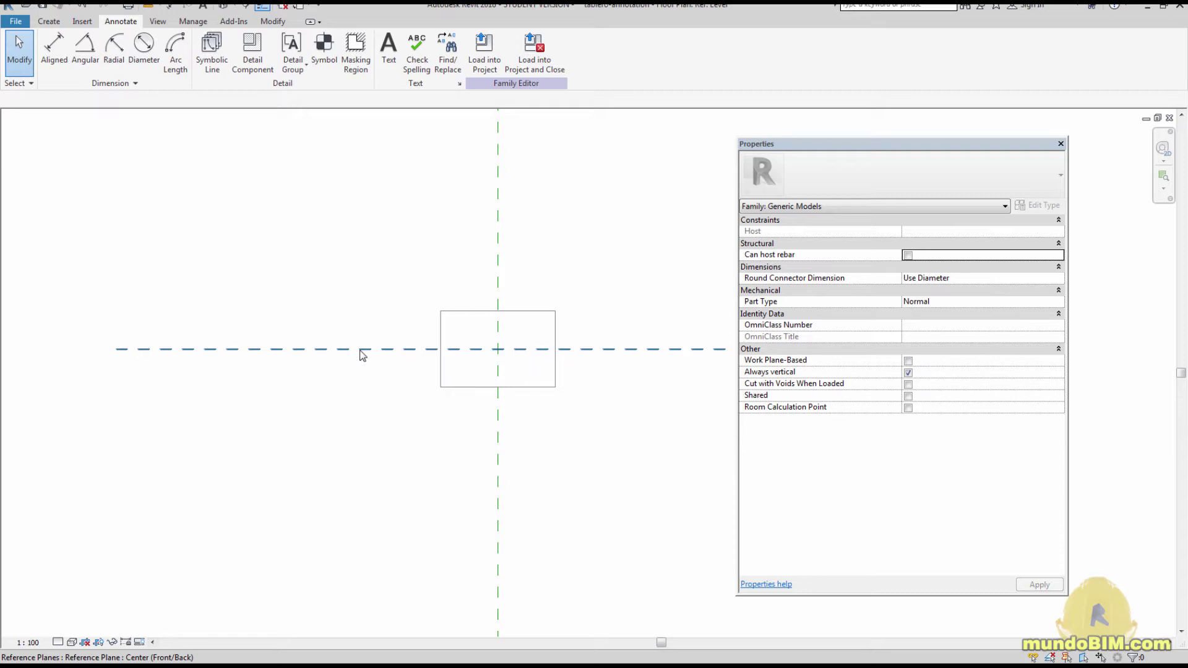
pyautogui.scroll(-5, 362, 355)
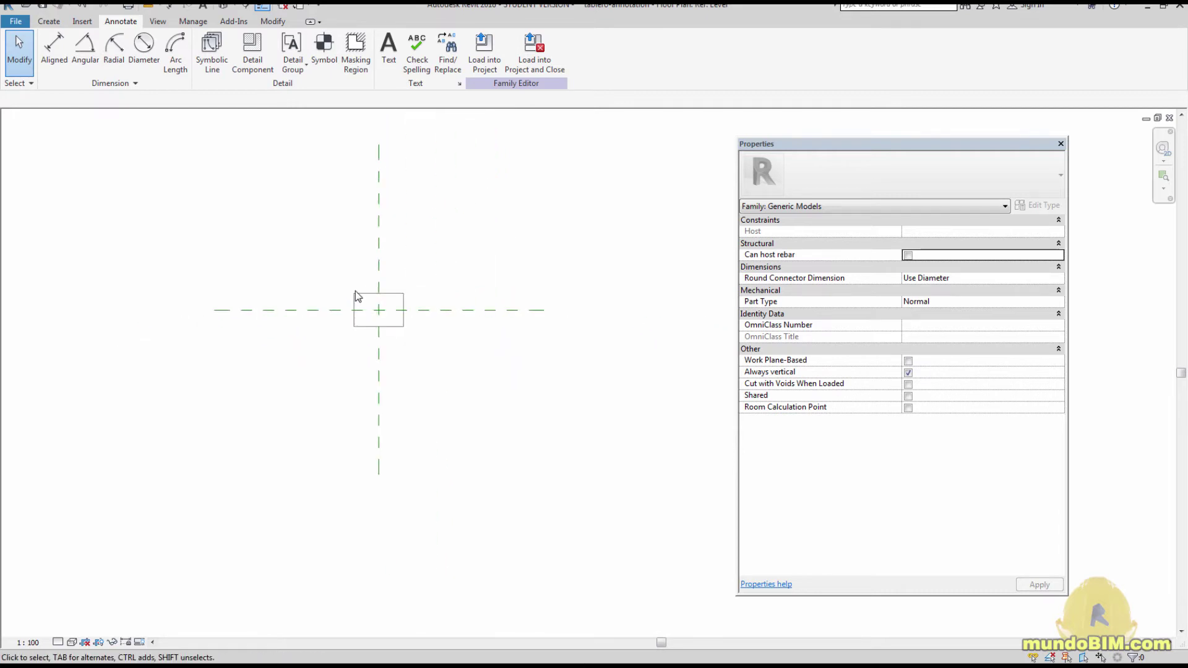
pyautogui.moveTo(355, 292); pyautogui.dragTo(379, 305, button='middle')
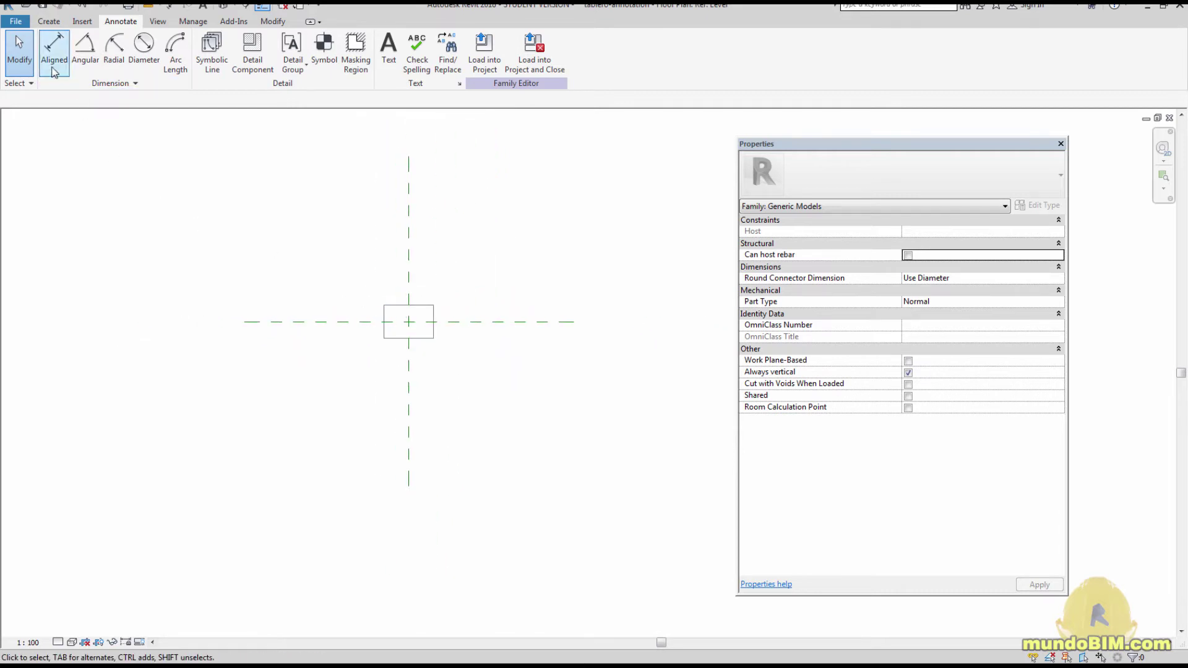
# - Create a new annotation symbol family from the Metric Generic Annotation template in the Annotations folder
pyautogui.click(19, 22)
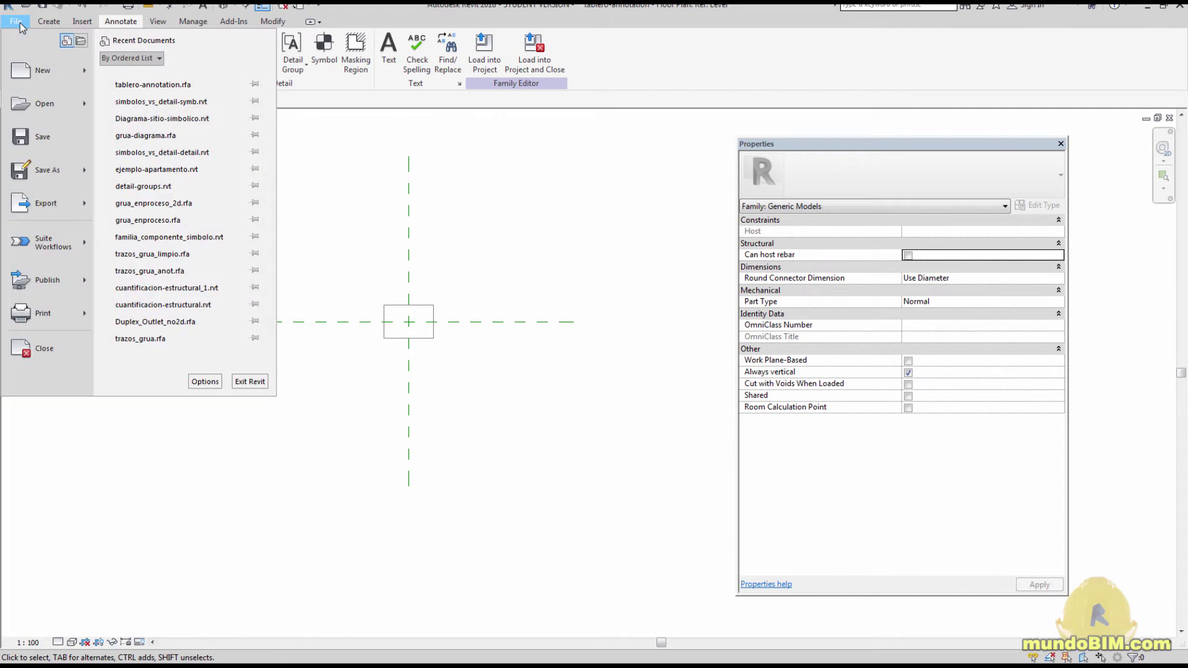
pyautogui.moveTo(45, 78)
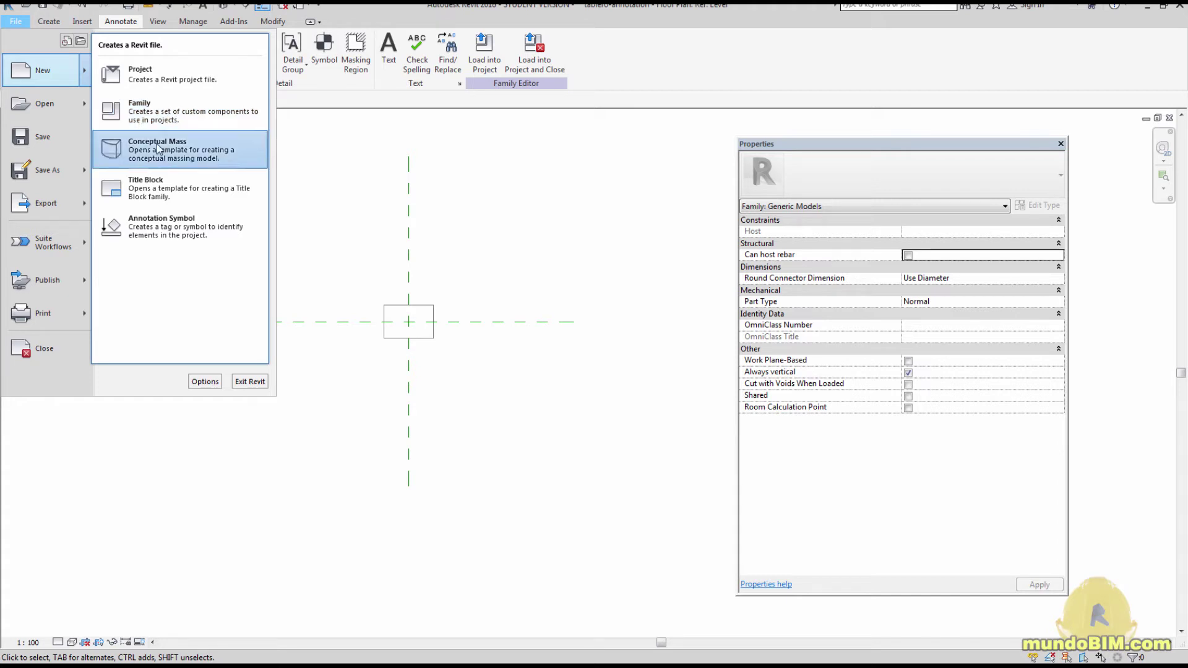
pyautogui.click(162, 231)
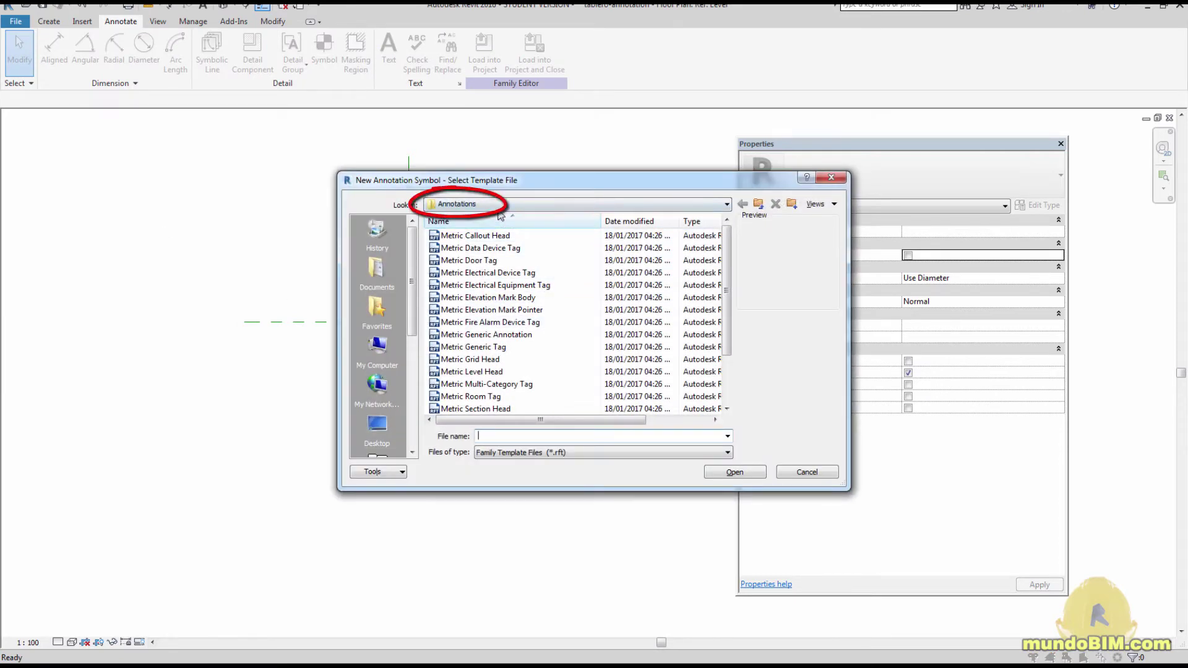
pyautogui.click(727, 204)
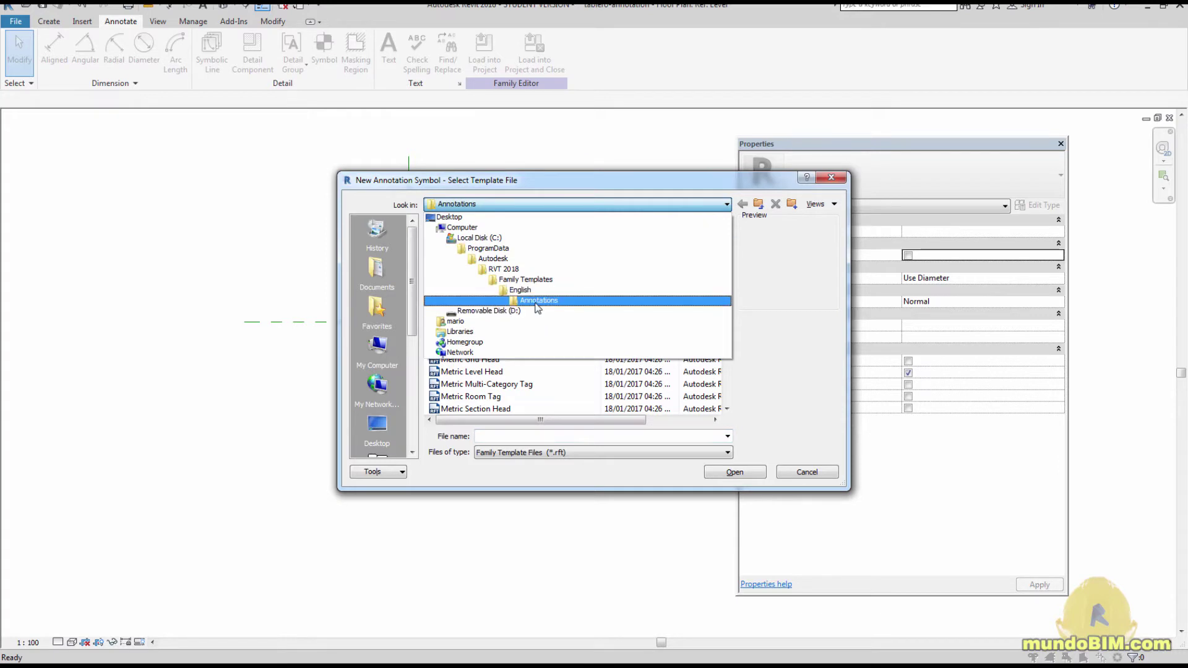
pyautogui.click(537, 301)
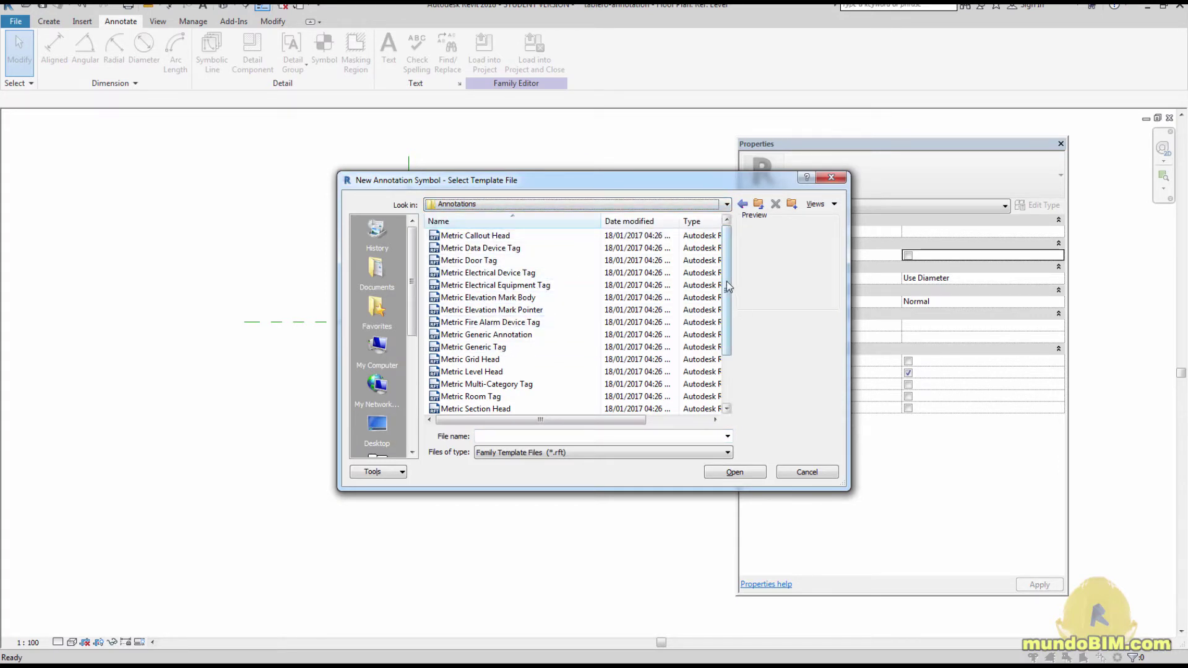
pyautogui.moveTo(728, 285); pyautogui.dragTo(729, 295)
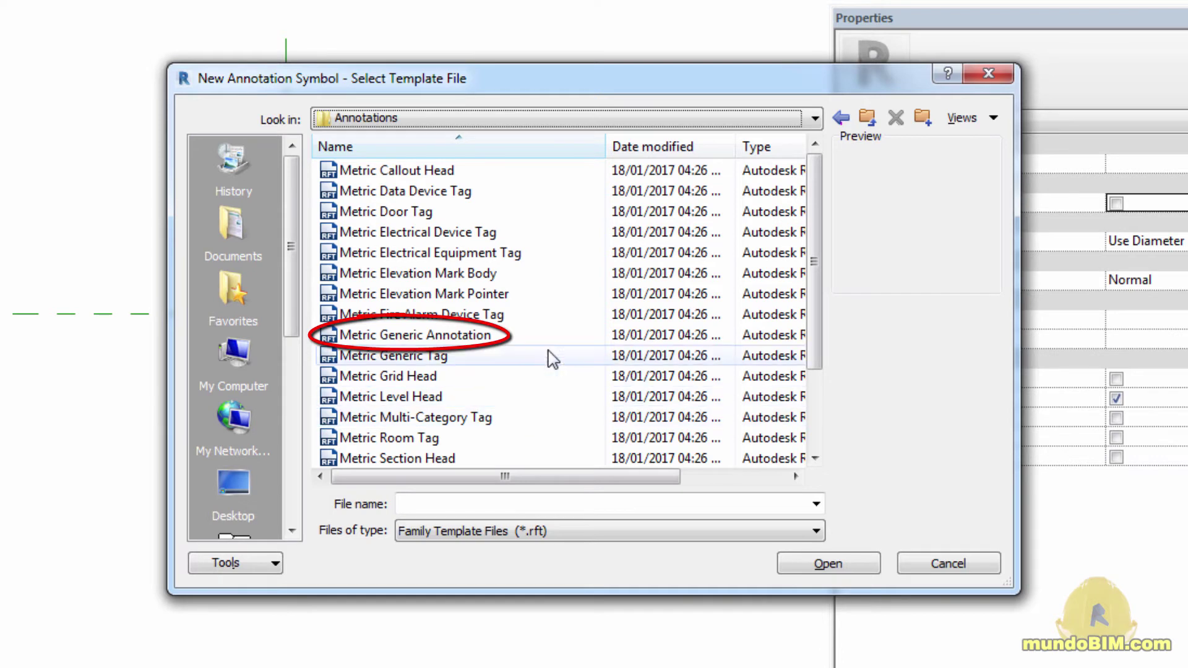
pyautogui.click(530, 338)
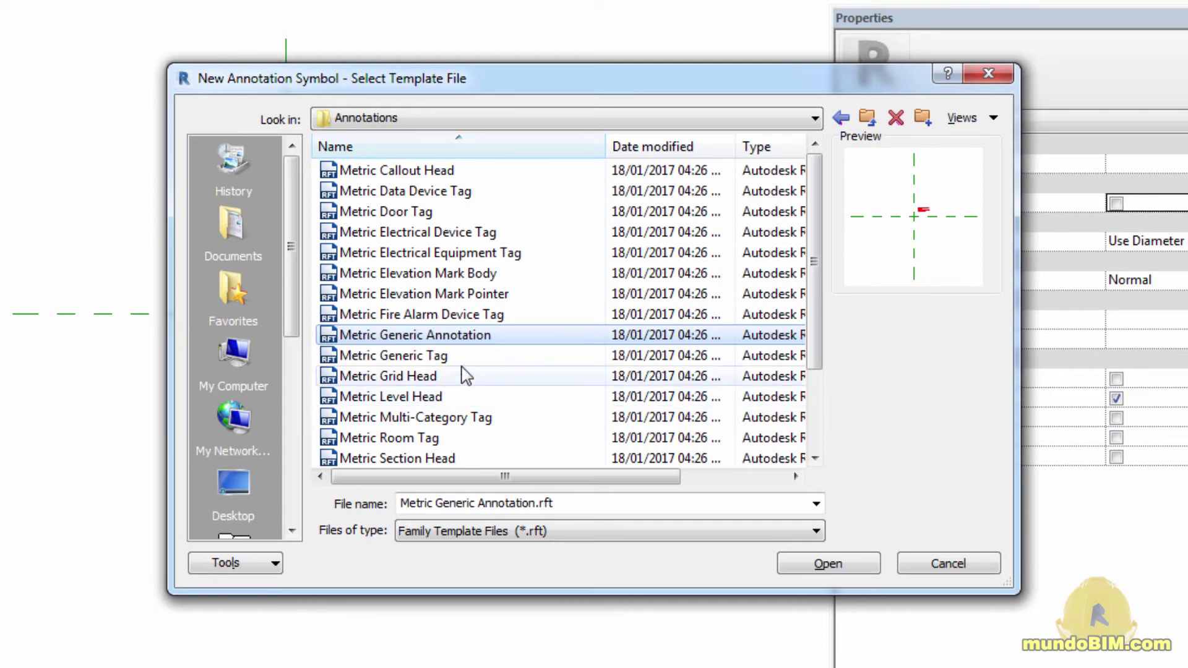
pyautogui.click(832, 565)
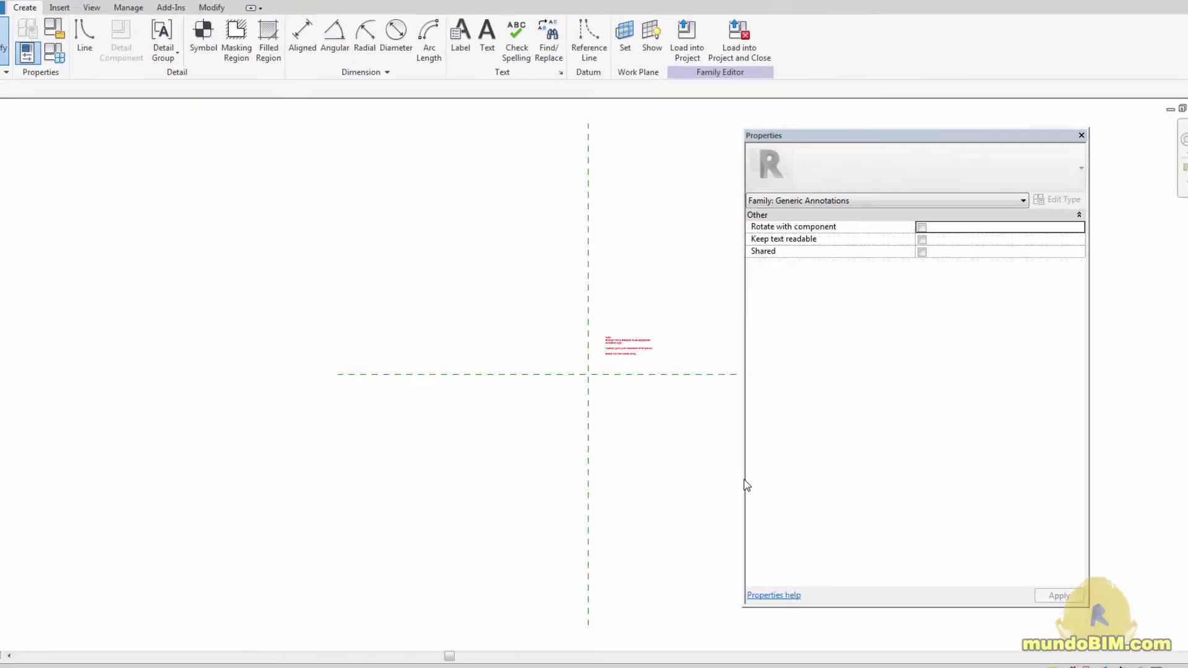
# - Delete the template's instruction note beside the intersection of the reference planes
pyautogui.moveTo(591, 407); pyautogui.dragTo(437, 381, button='middle')
pyautogui.scroll(3, 444, 320)
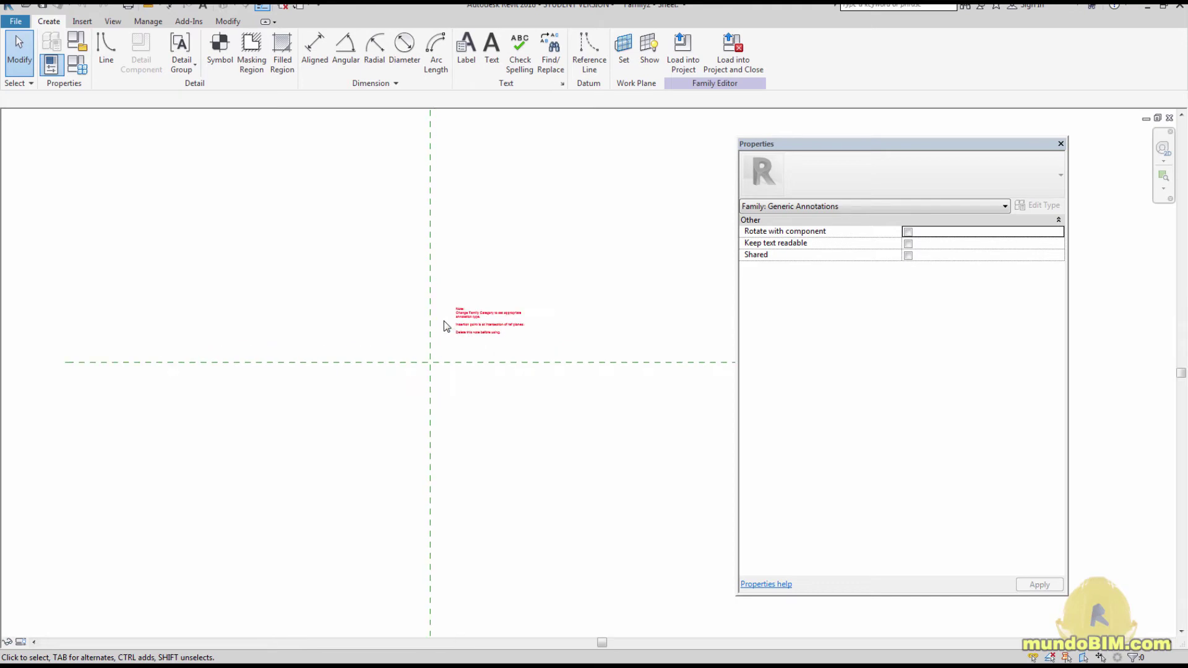
pyautogui.scroll(-3, 466, 335)
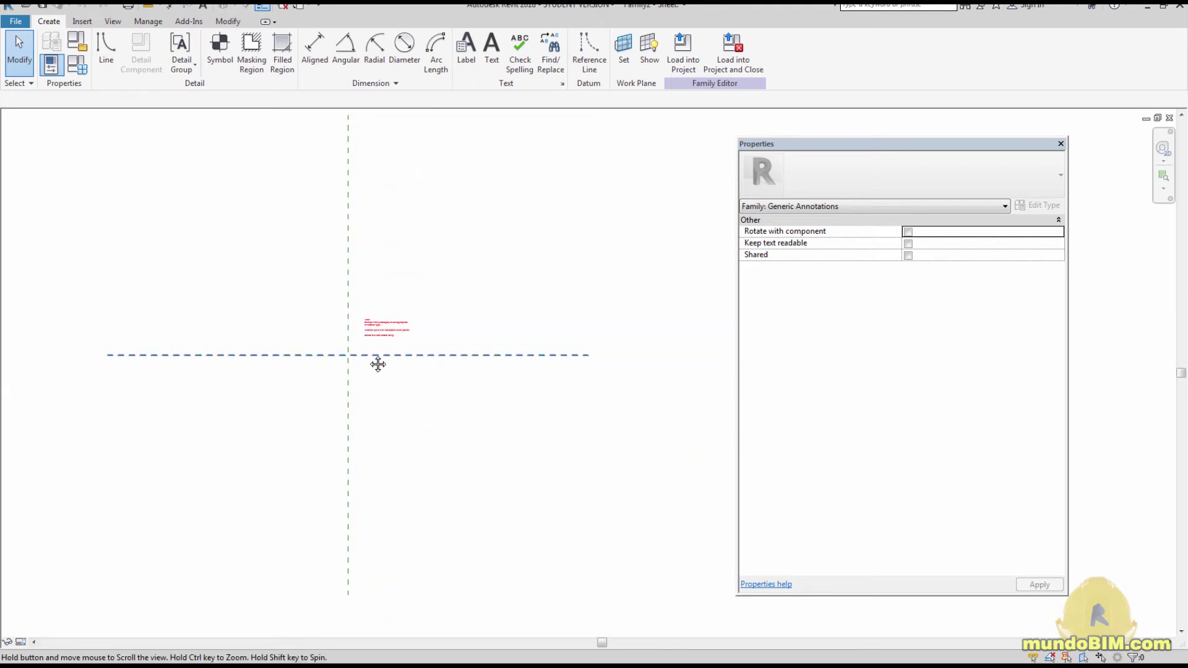
pyautogui.moveTo(376, 363); pyautogui.dragTo(412, 350, button='middle')
pyautogui.scroll(3, 412, 350)
pyautogui.click(429, 314)
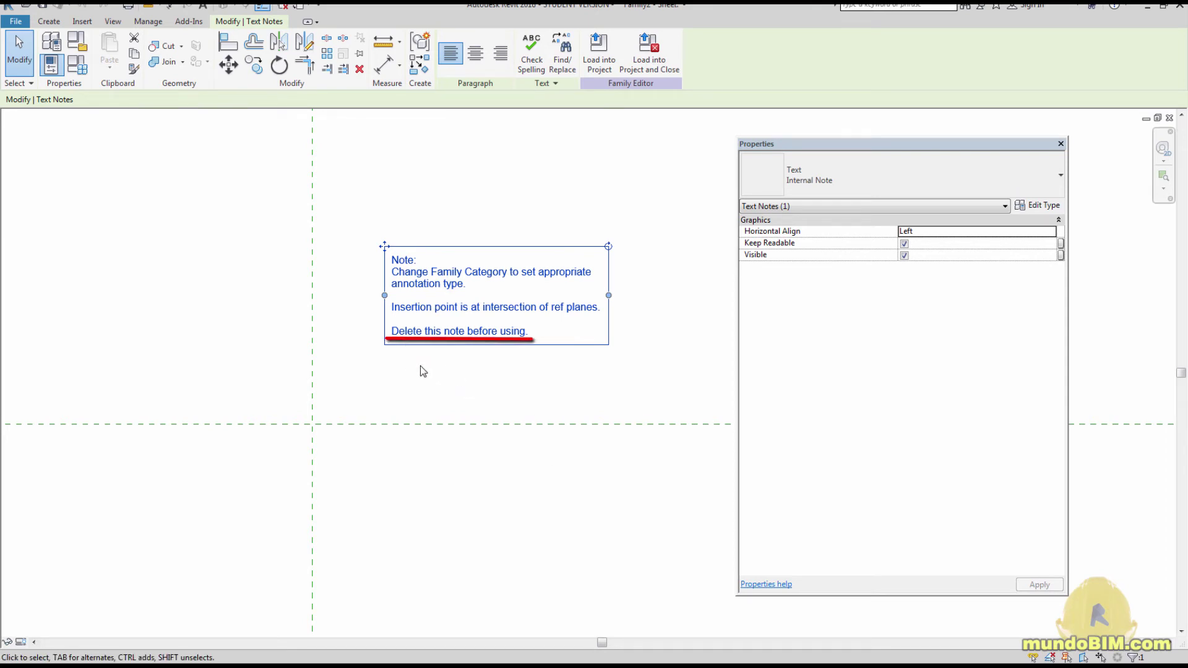
pyautogui.press('Delete')
# - Draw a rectangle of Generic Annotations lines around the reference plane intersection, about 130 wide and 65 high
pyautogui.scroll(-2, 426, 374)
pyautogui.moveTo(446, 423); pyautogui.dragTo(467, 353, button='middle')
pyautogui.scroll(3, 405, 314)
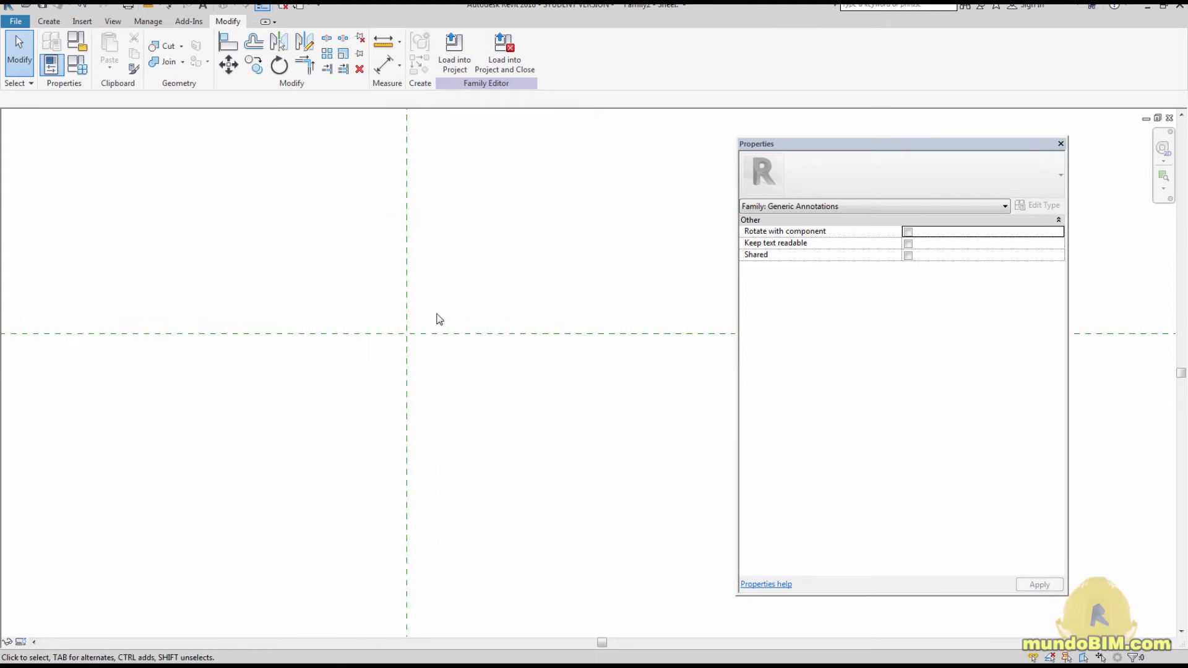
pyautogui.scroll(-4, 479, 336)
pyautogui.moveTo(539, 347); pyautogui.dragTo(417, 343, button='middle')
pyautogui.click(54, 23)
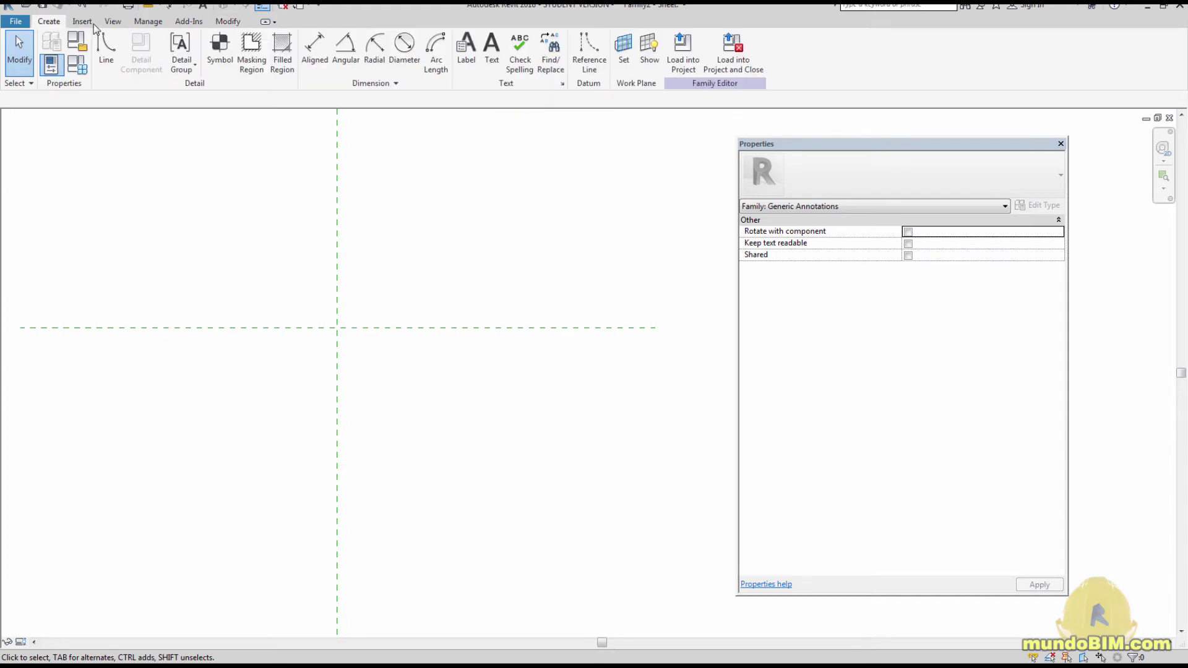
pyautogui.click(106, 48)
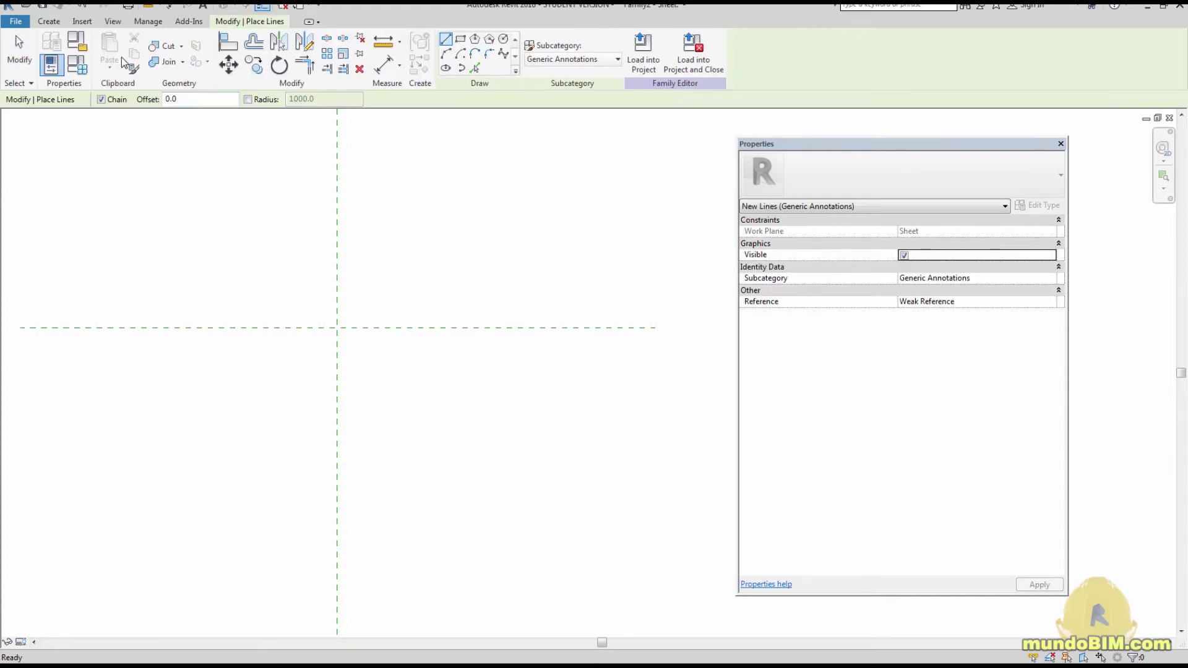
pyautogui.click(460, 39)
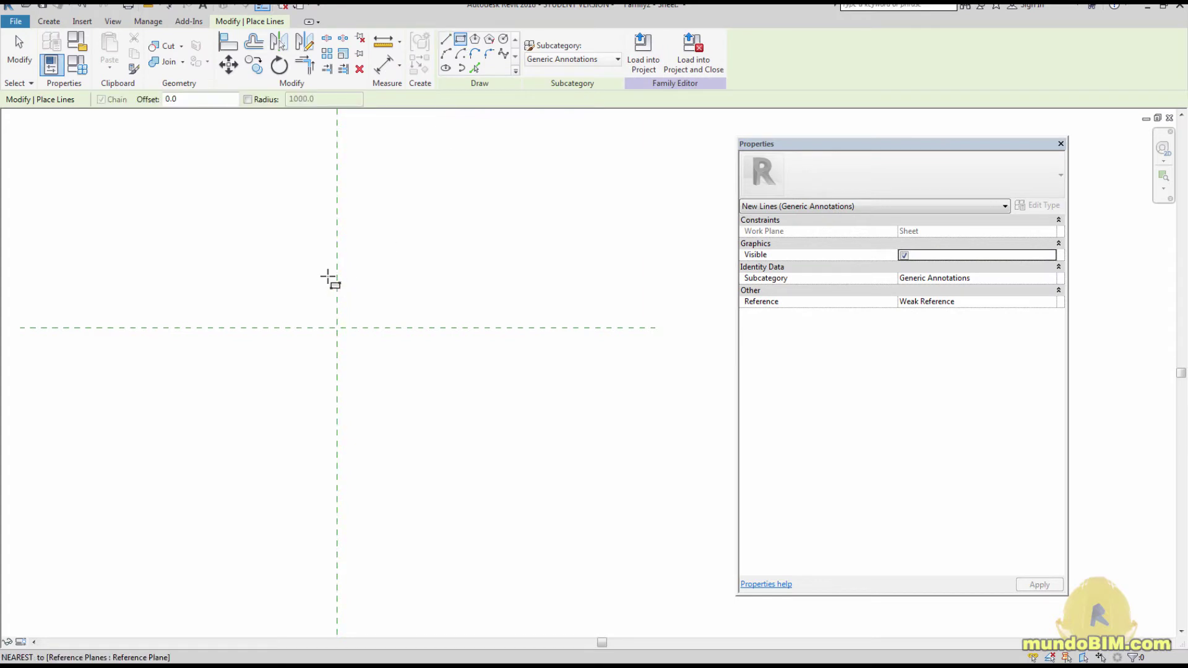
pyautogui.click(284, 289)
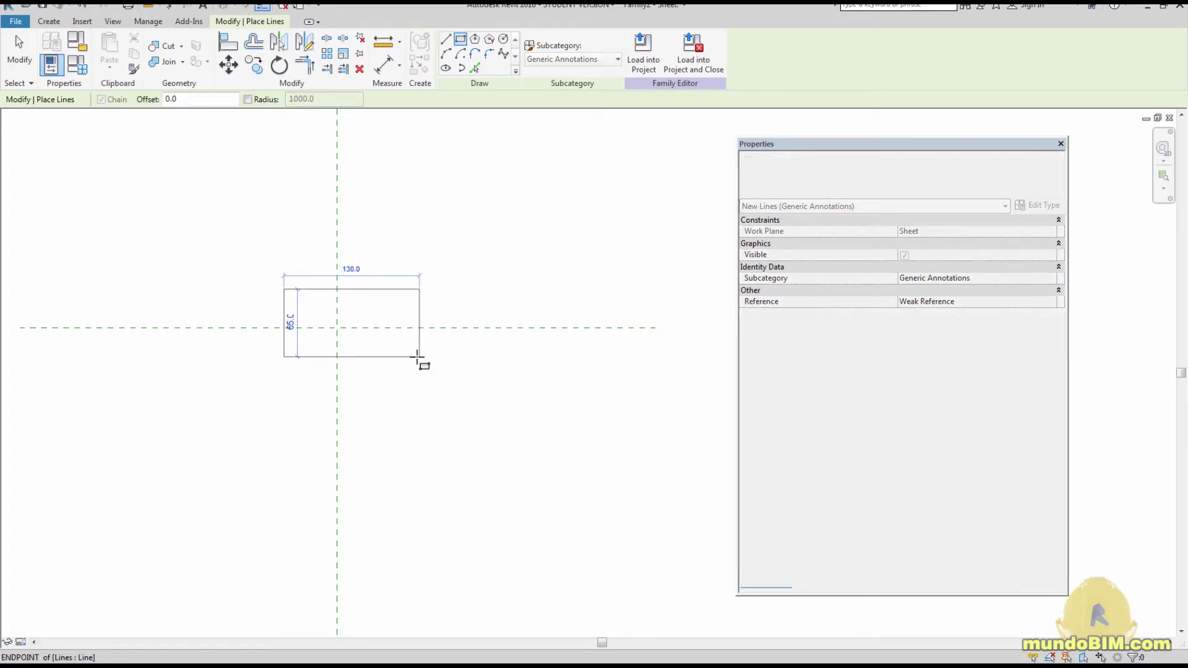
pyautogui.click(418, 357)
pyautogui.press('Escape')
pyautogui.press('Escape')
# - Examine the rectangle in the annotation view and check the distance between its upper and lower edges
pyautogui.moveTo(364, 308); pyautogui.dragTo(498, 316, button='middle')
pyautogui.scroll(2, 498, 315)
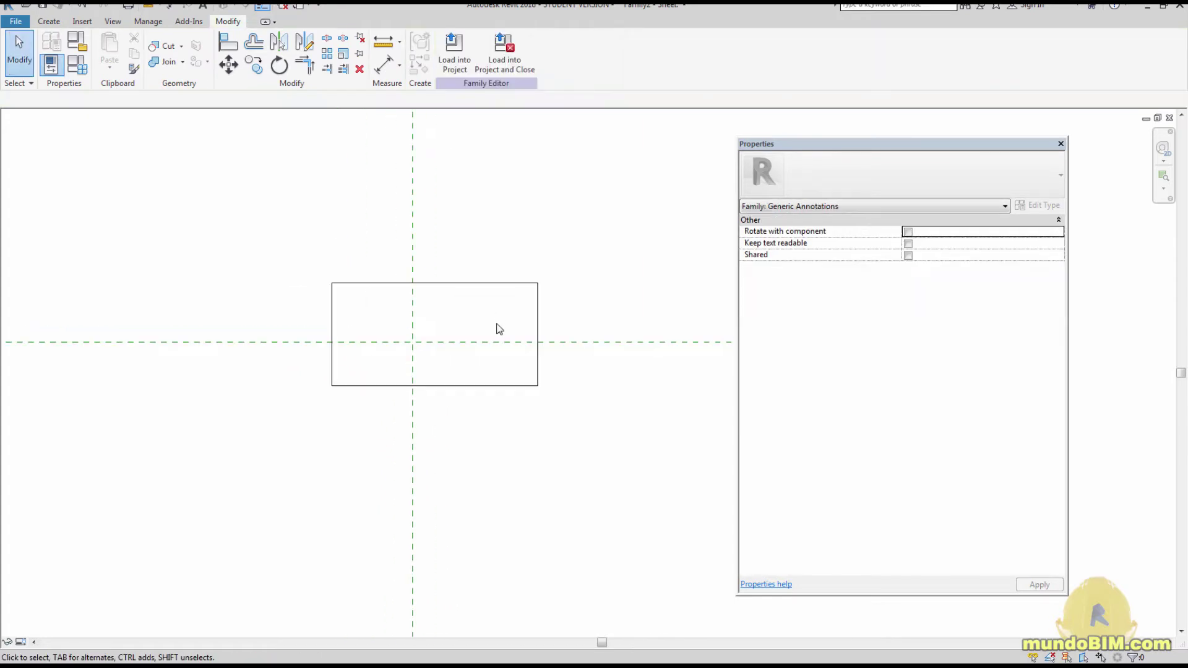
pyautogui.scroll(-2, 501, 314)
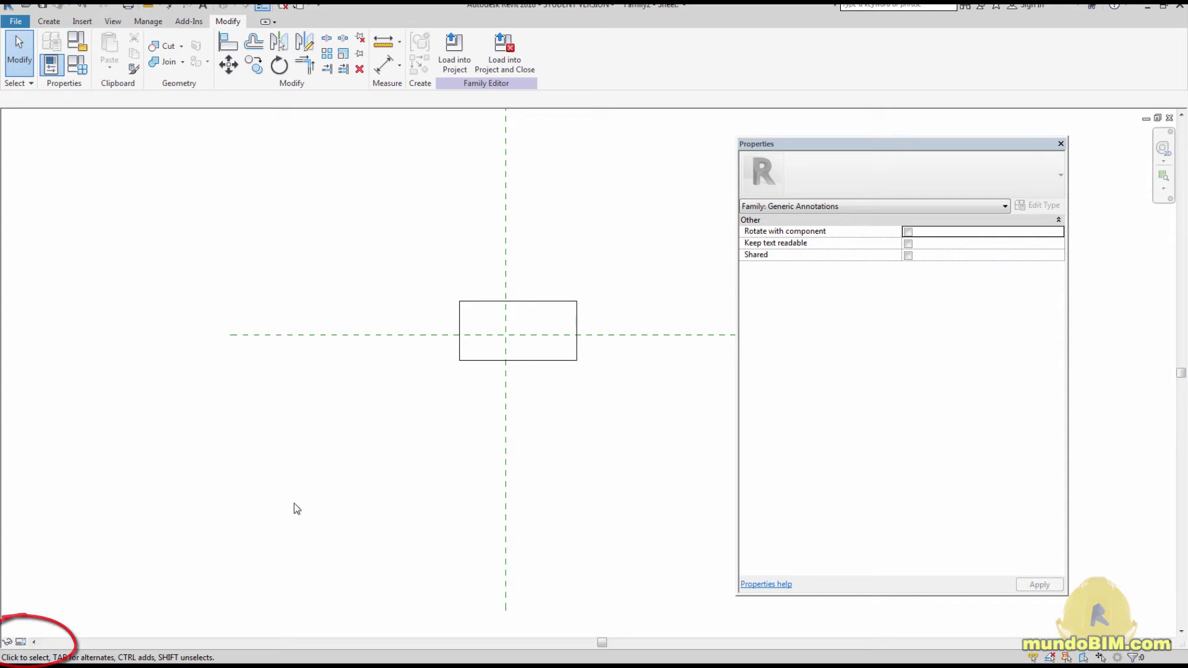
pyautogui.moveTo(626, 410); pyautogui.dragTo(602, 433, button='middle')
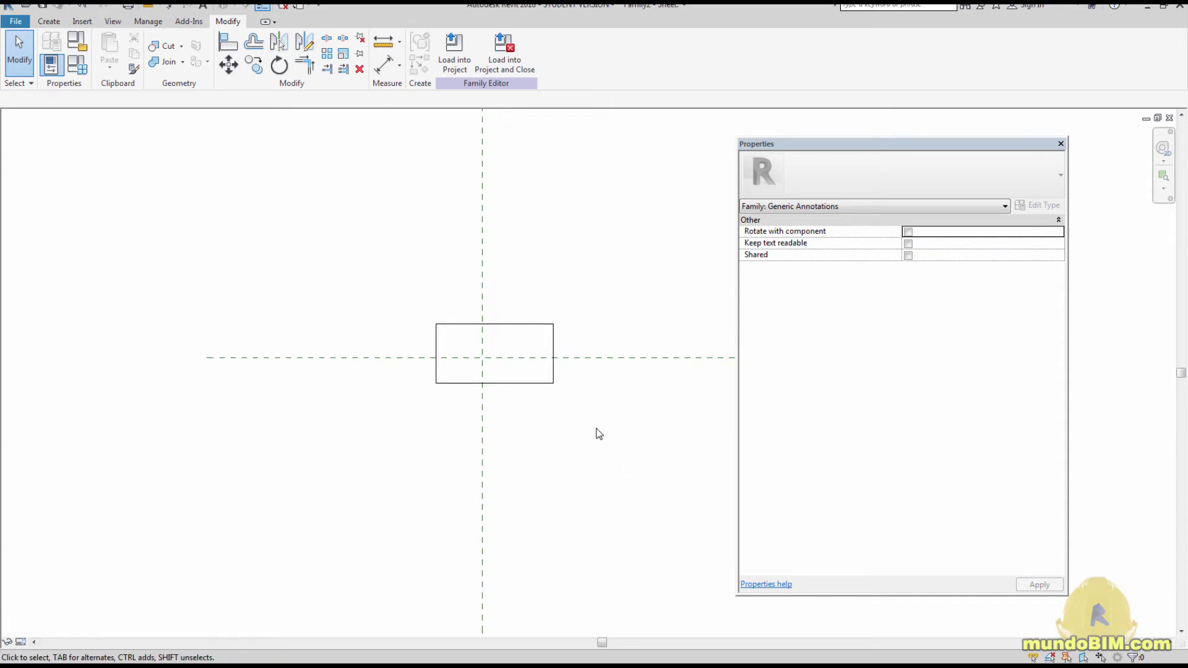
pyautogui.moveTo(411, 303); pyautogui.dragTo(412, 286, button='middle')
pyautogui.scroll(1, 413, 286)
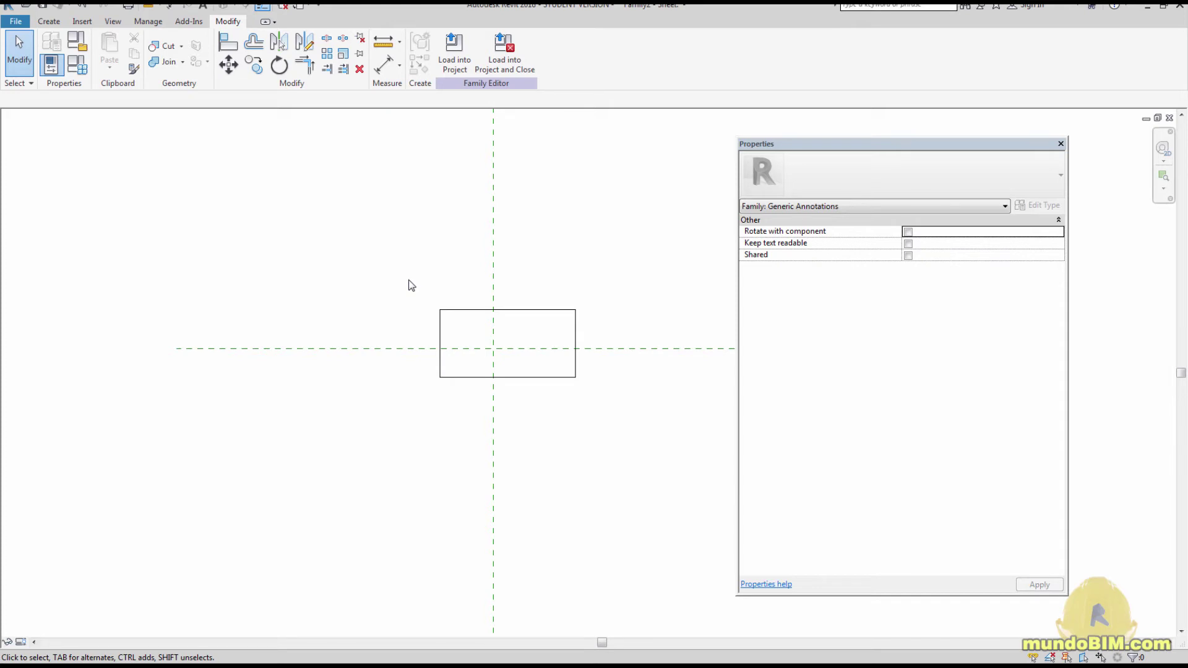
pyautogui.scroll(3, 565, 335)
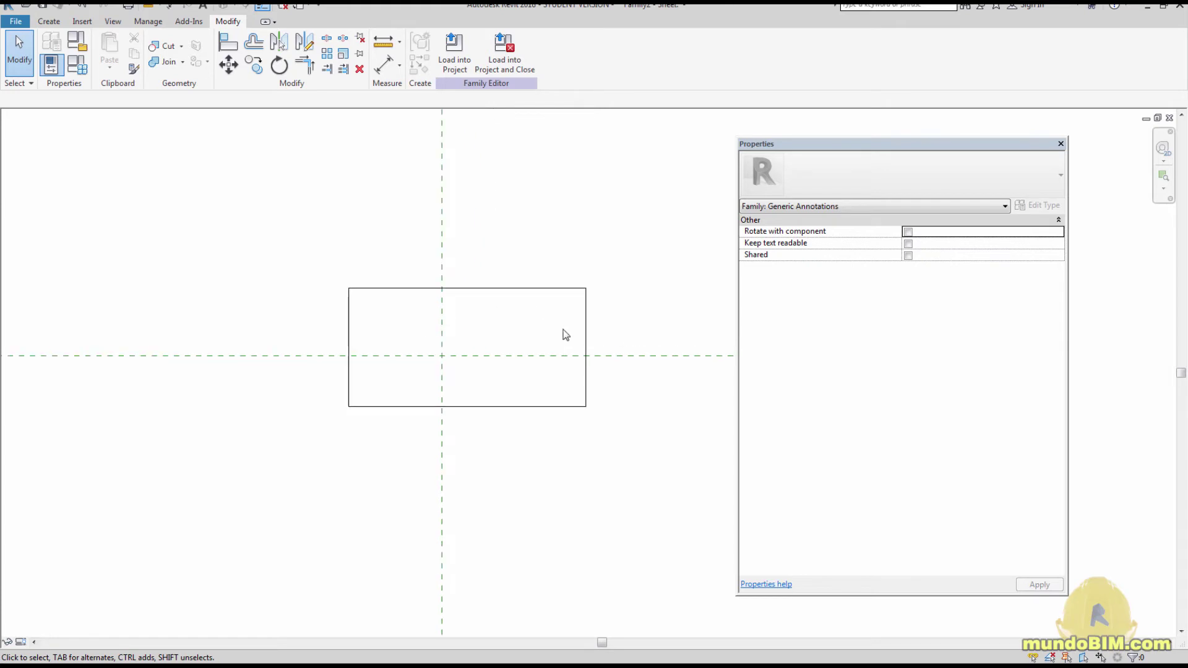
pyautogui.click(561, 289)
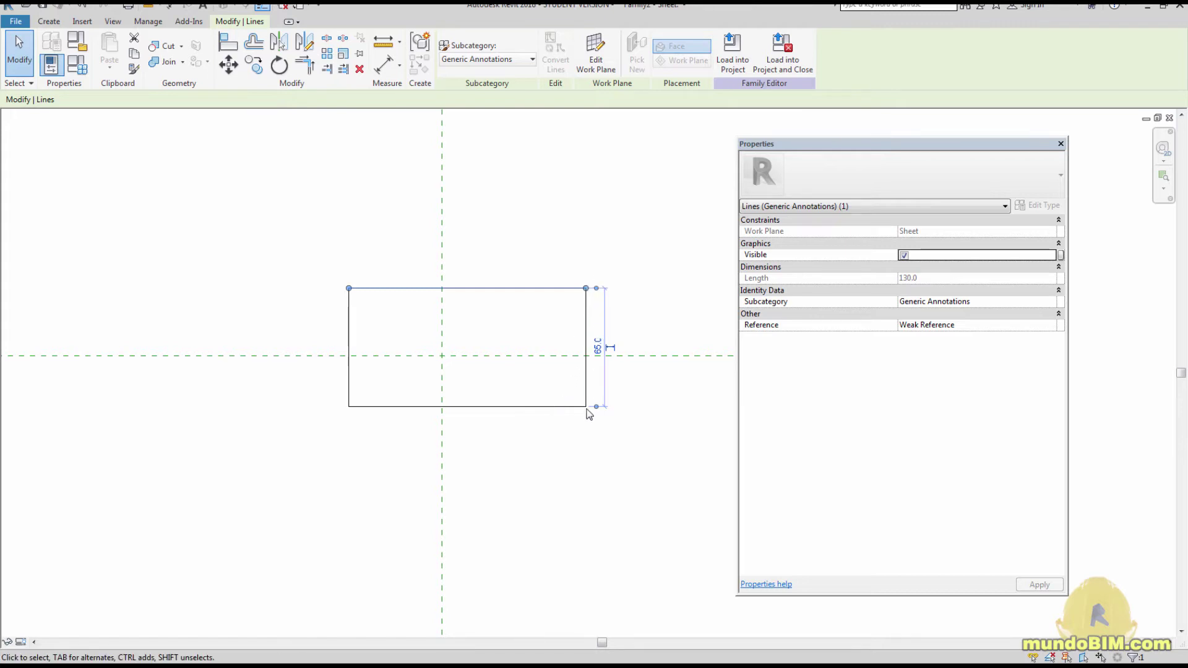
pyautogui.click(604, 488)
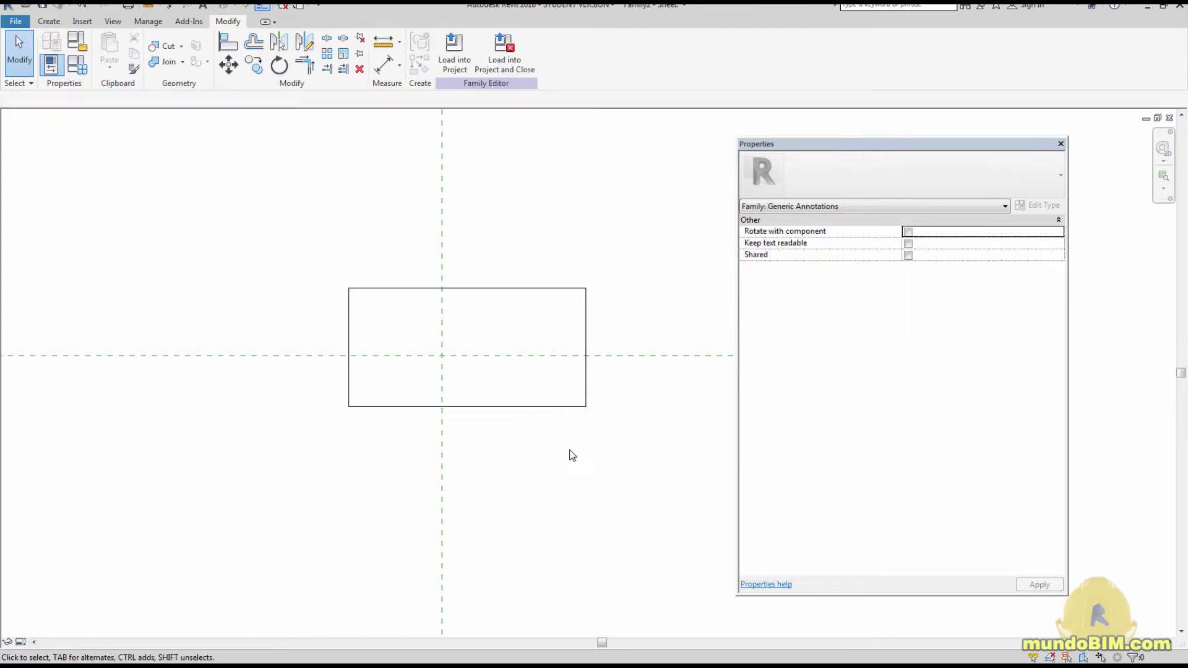
# - Move all four rectangle lines by the upper edge's midpoint to center the rectangle on the vertical reference plane
pyautogui.moveTo(450, 357); pyautogui.dragTo(461, 359, button='middle')
pyautogui.moveTo(326, 263); pyautogui.dragTo(643, 416)
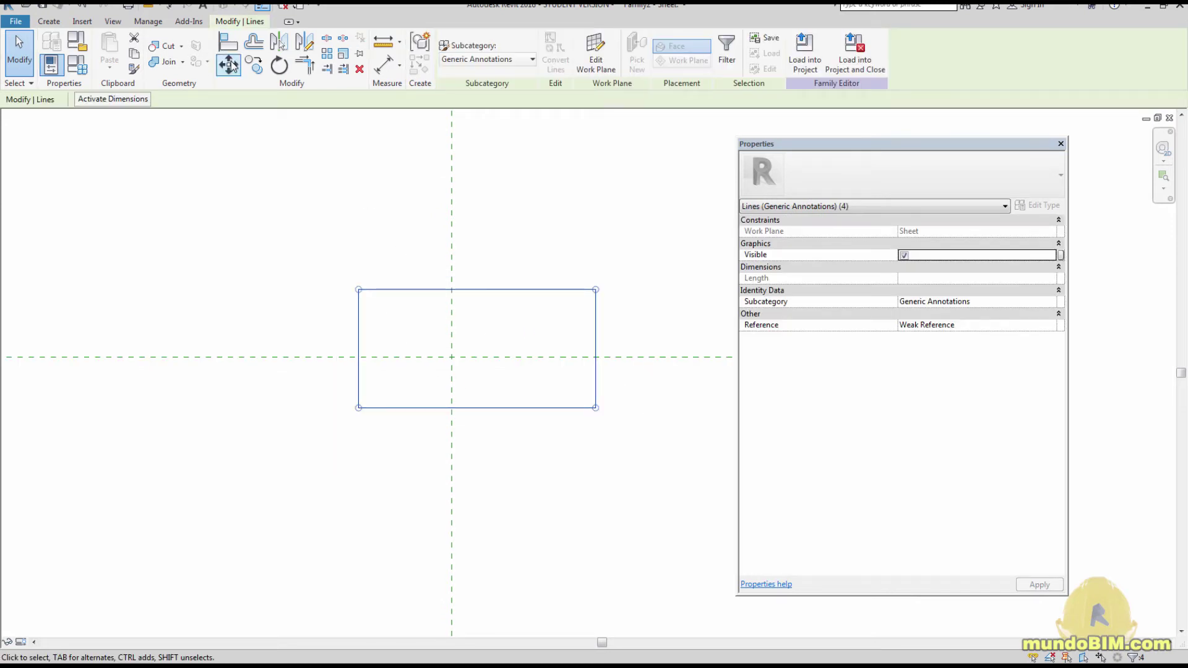
pyautogui.click(228, 64)
pyautogui.click(477, 289)
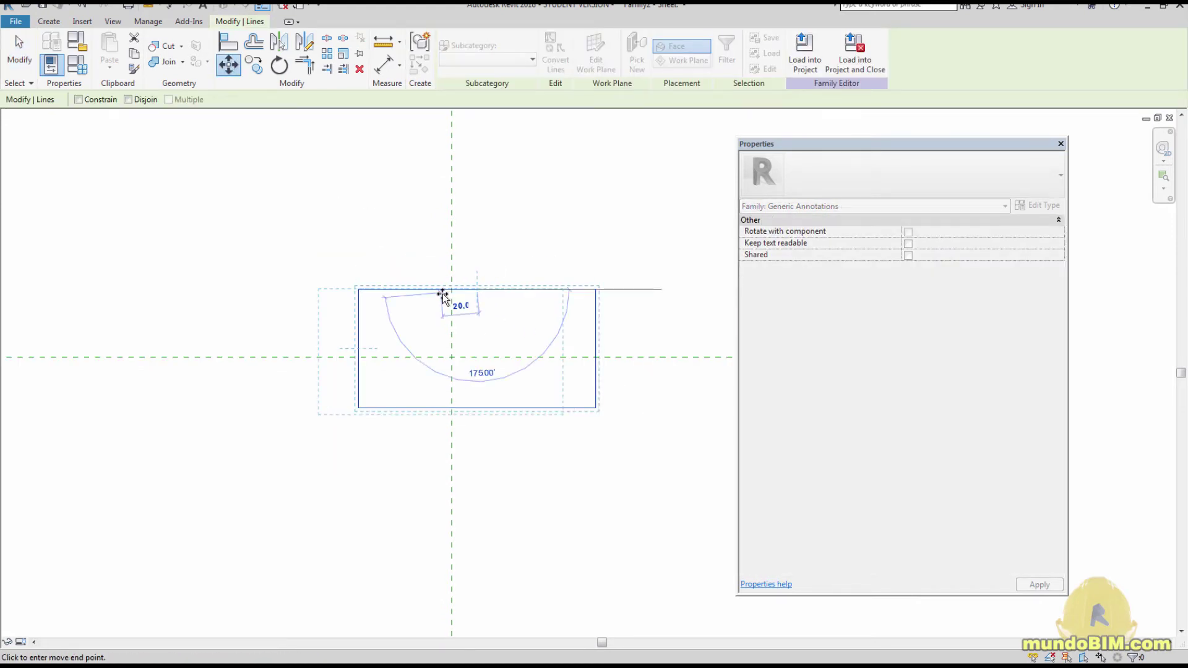
pyautogui.click(451, 289)
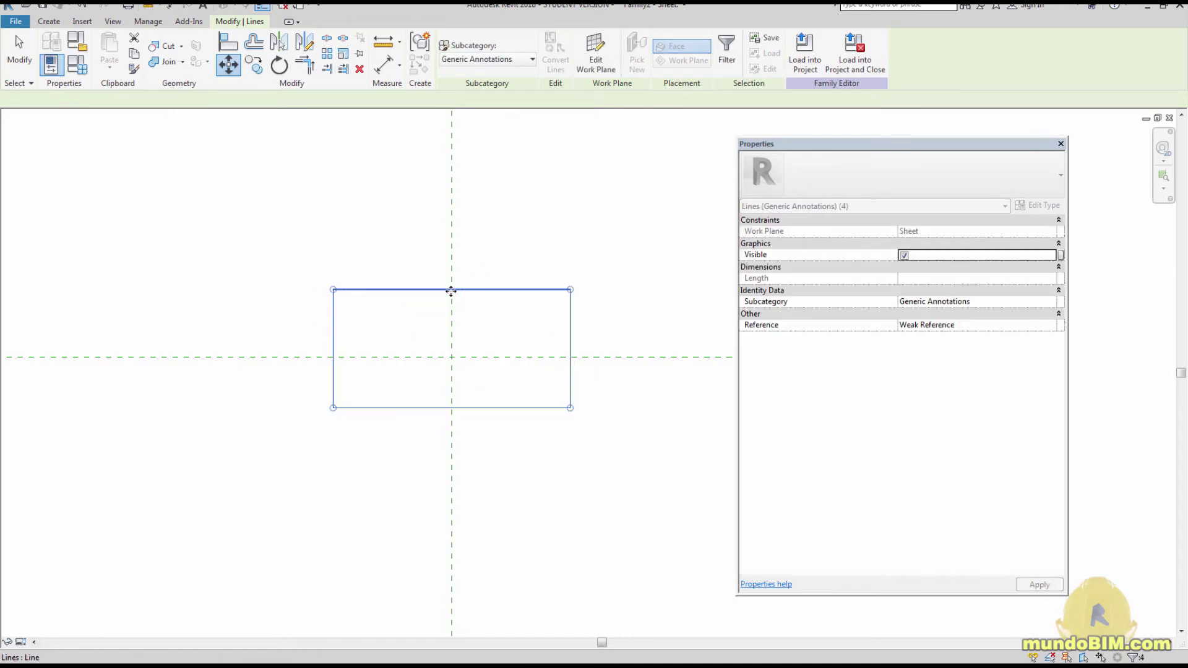
pyautogui.press('Escape')
# - Set the rectangle's height to 3 by repositioning its upper edge
pyautogui.scroll(1, 534, 391)
pyautogui.moveTo(533, 360); pyautogui.dragTo(546, 356, button='middle')
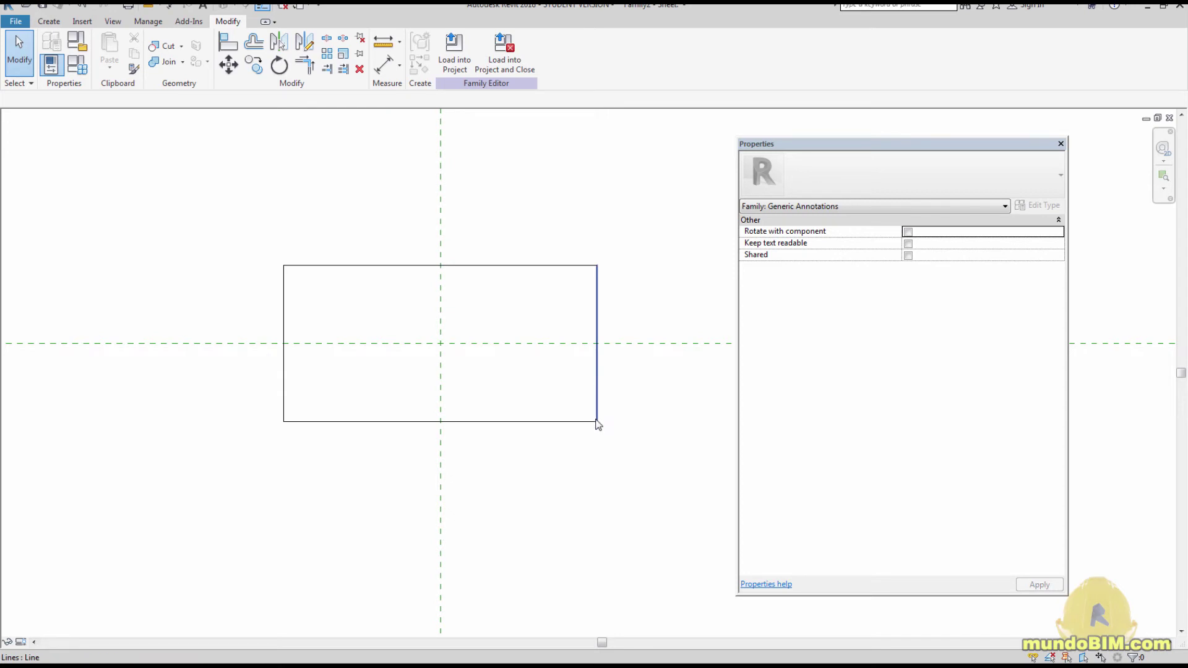
pyautogui.click(593, 266)
pyautogui.click(609, 340)
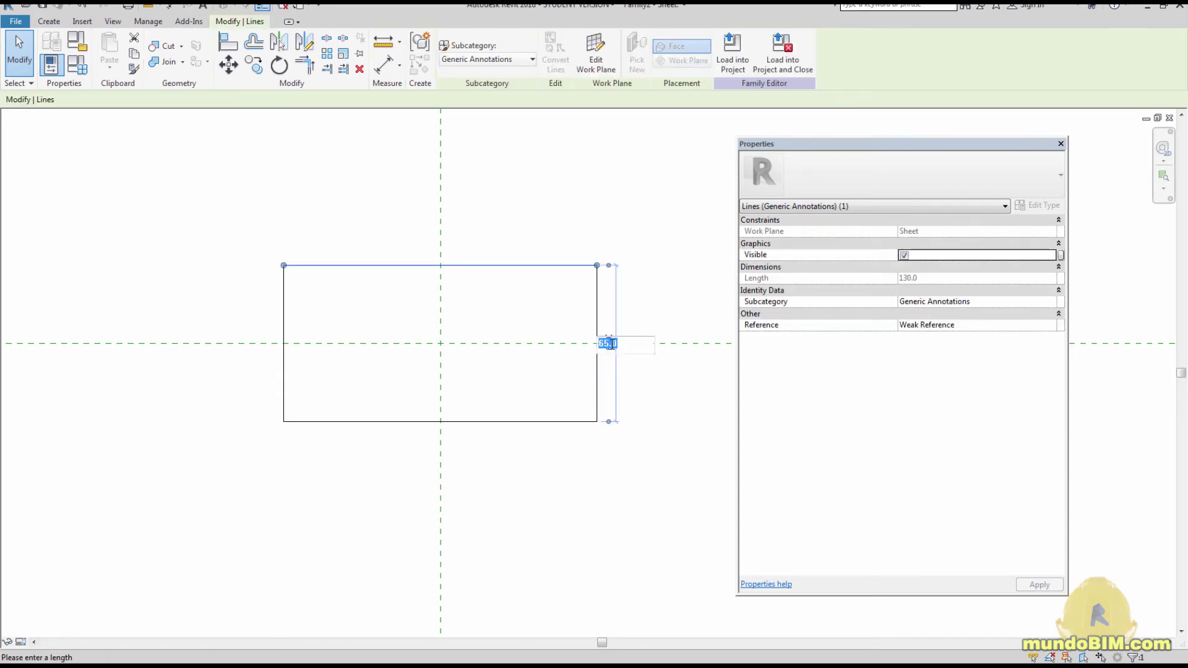
pyautogui.write('3')
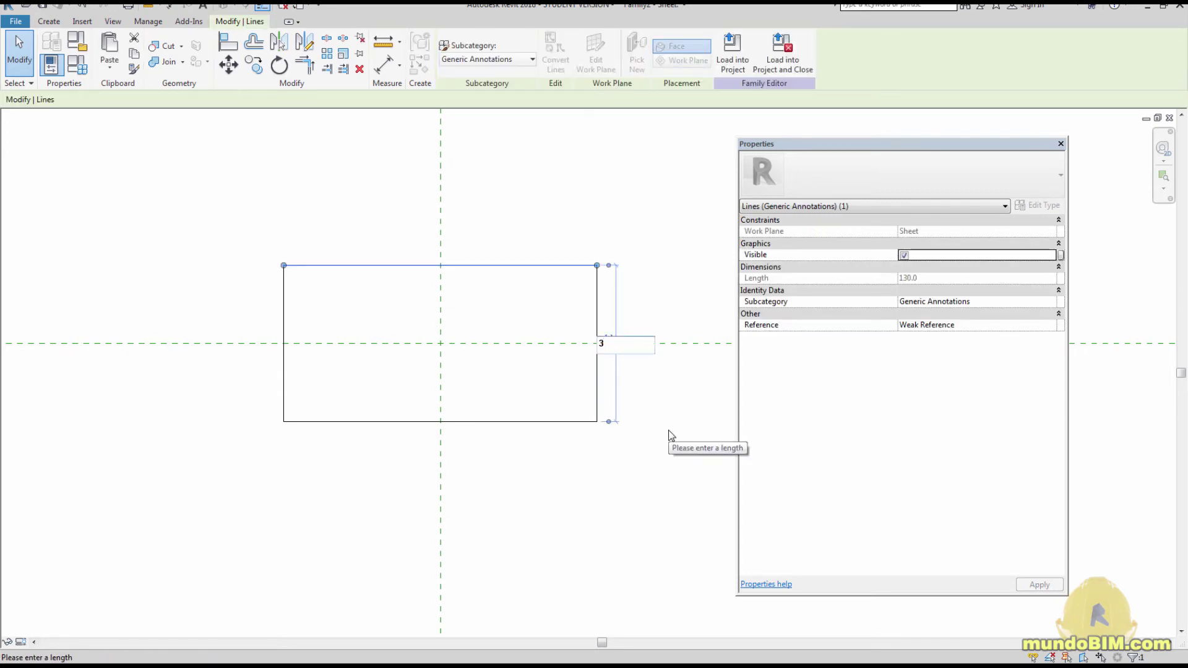
pyautogui.press('Return')
pyautogui.scroll(3, 613, 463)
pyautogui.click(602, 450)
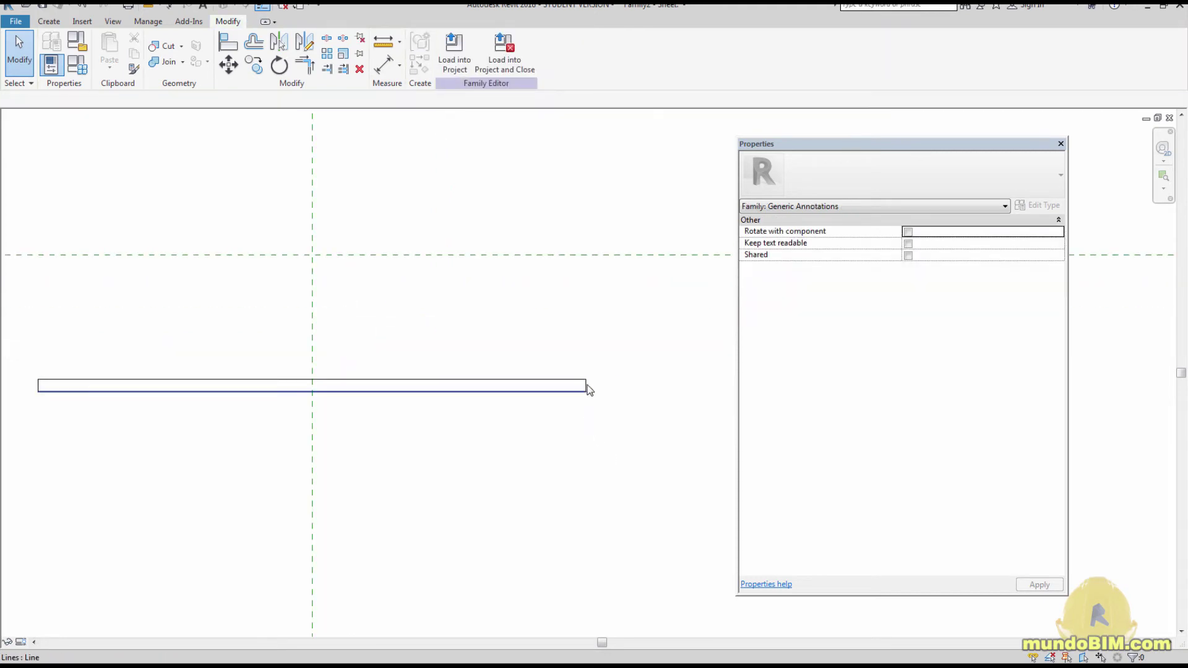
# - Set the rectangle's width to 7 by repositioning its right edge
pyautogui.click(587, 383)
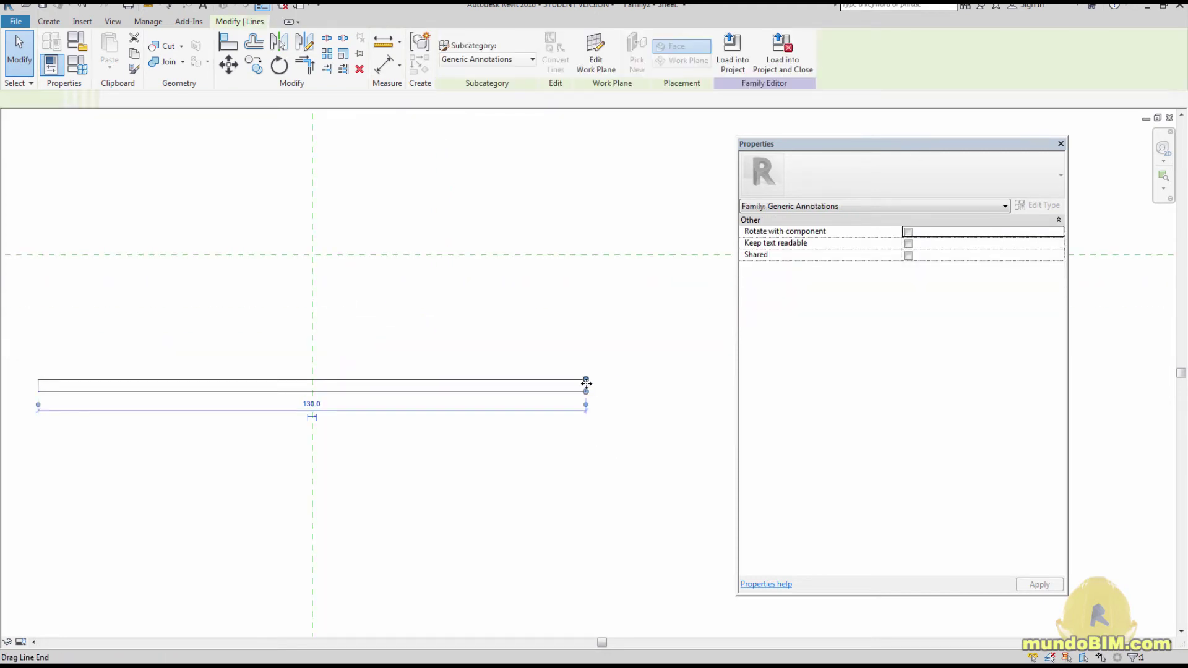
pyautogui.click(310, 403)
pyautogui.write('7')
pyautogui.press('Return')
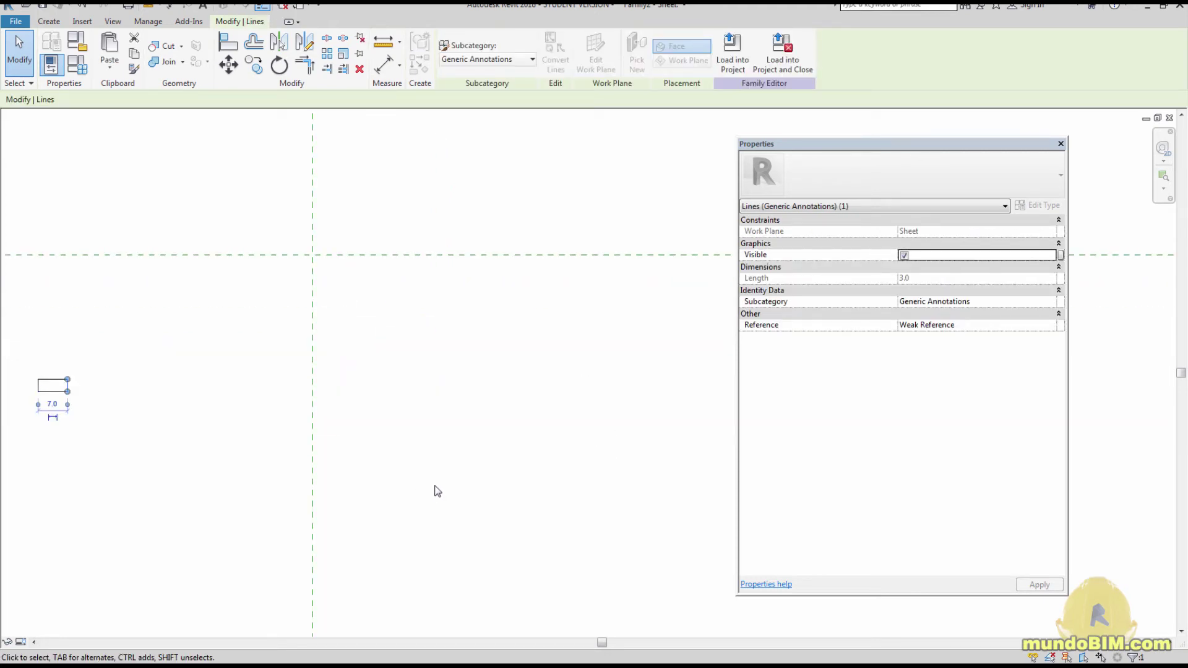
# - Select all four rectangle lines and move them up onto the horizontal reference plane, near the vertical reference plane
pyautogui.scroll(-1, 204, 418)
pyautogui.moveTo(180, 332); pyautogui.dragTo(318, 414)
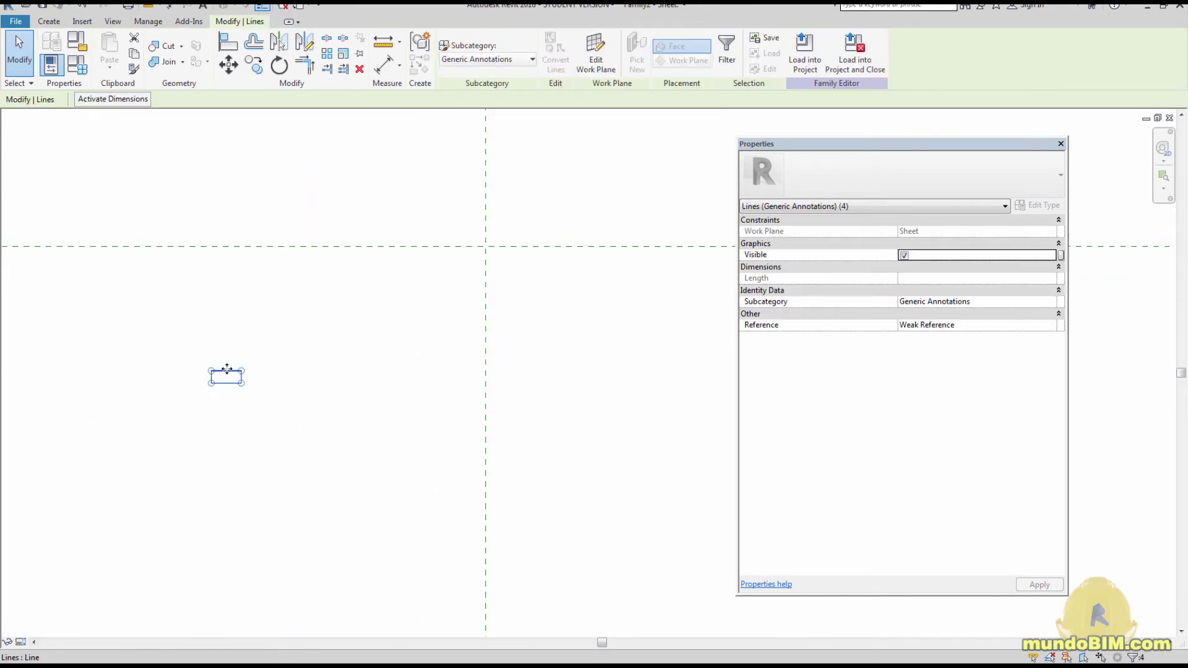
pyautogui.moveTo(226, 371); pyautogui.dragTo(462, 241)
pyautogui.scroll(3, 462, 238)
pyautogui.scroll(2, 463, 238)
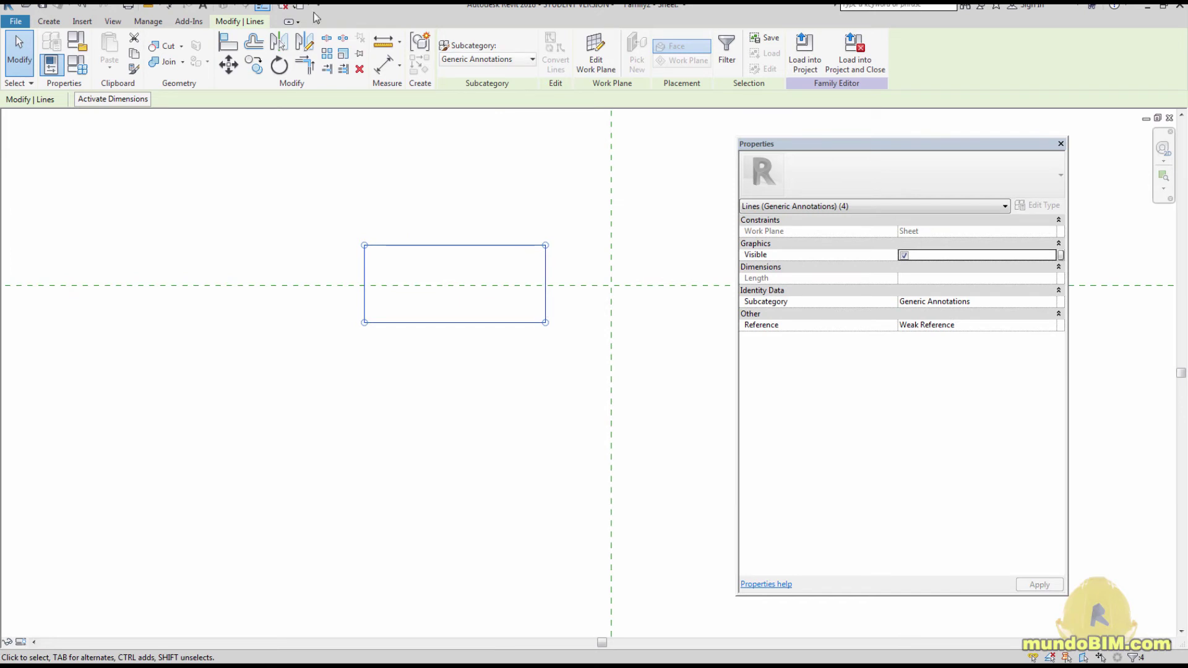
# - Try to move the rectangle by a side edge's midpoint to align it exactly with the horizontal reference plane
pyautogui.click(228, 65)
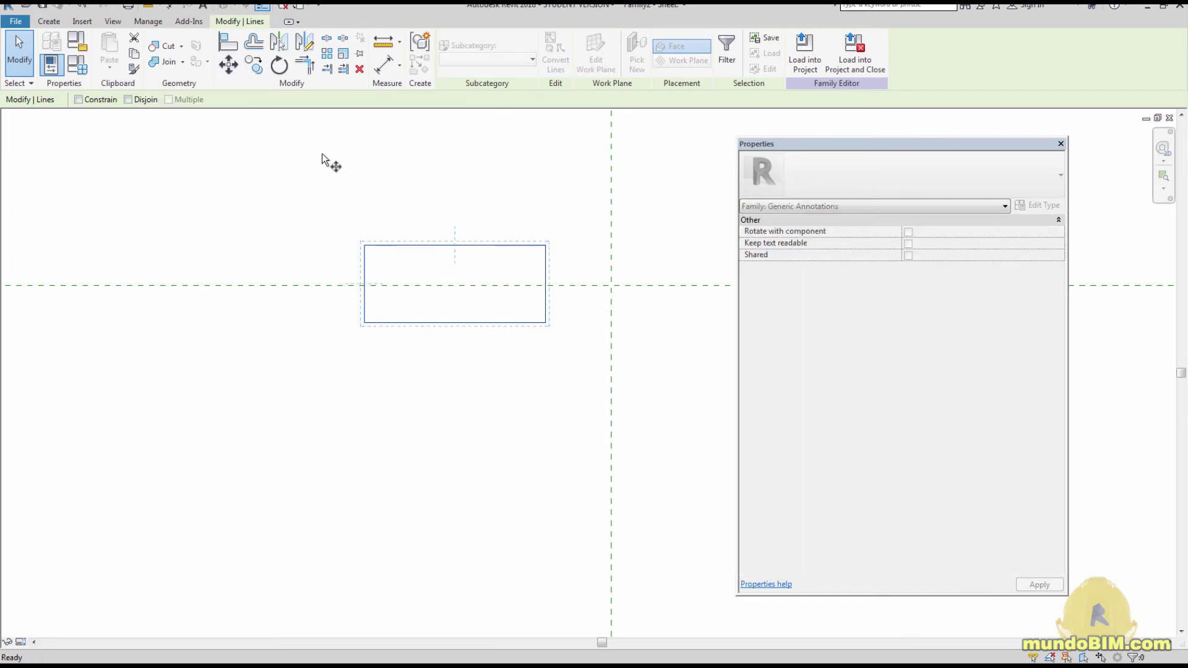
pyautogui.click(546, 286)
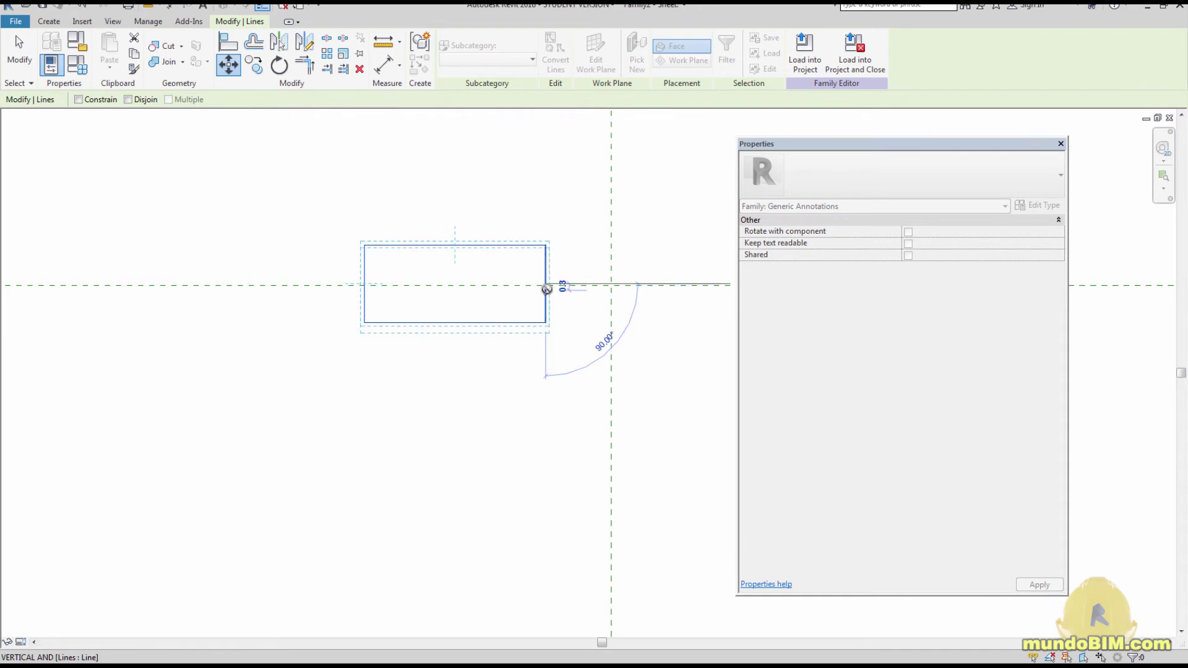
pyautogui.click(547, 286)
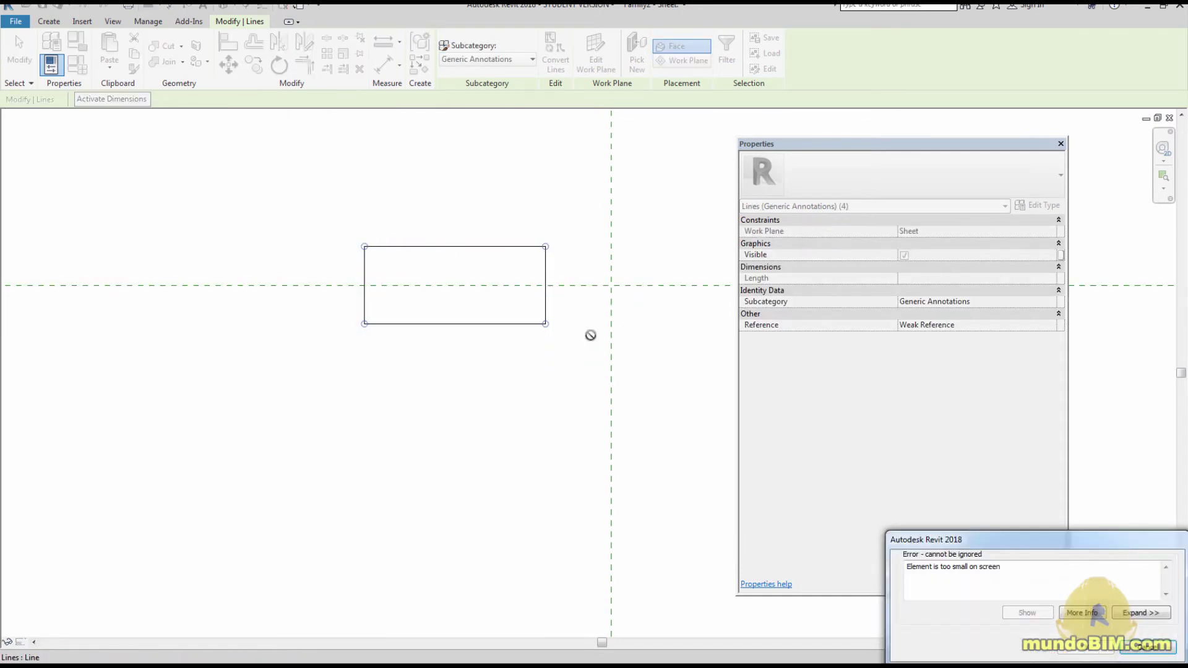
pyautogui.click(1148, 645)
# - Reposition all four rectangle lines horizontally so the rectangle straddles the vertical reference plane
pyautogui.moveTo(606, 280); pyautogui.dragTo(339, 342, button='middle')
pyautogui.moveTo(123, 267); pyautogui.dragTo(387, 396)
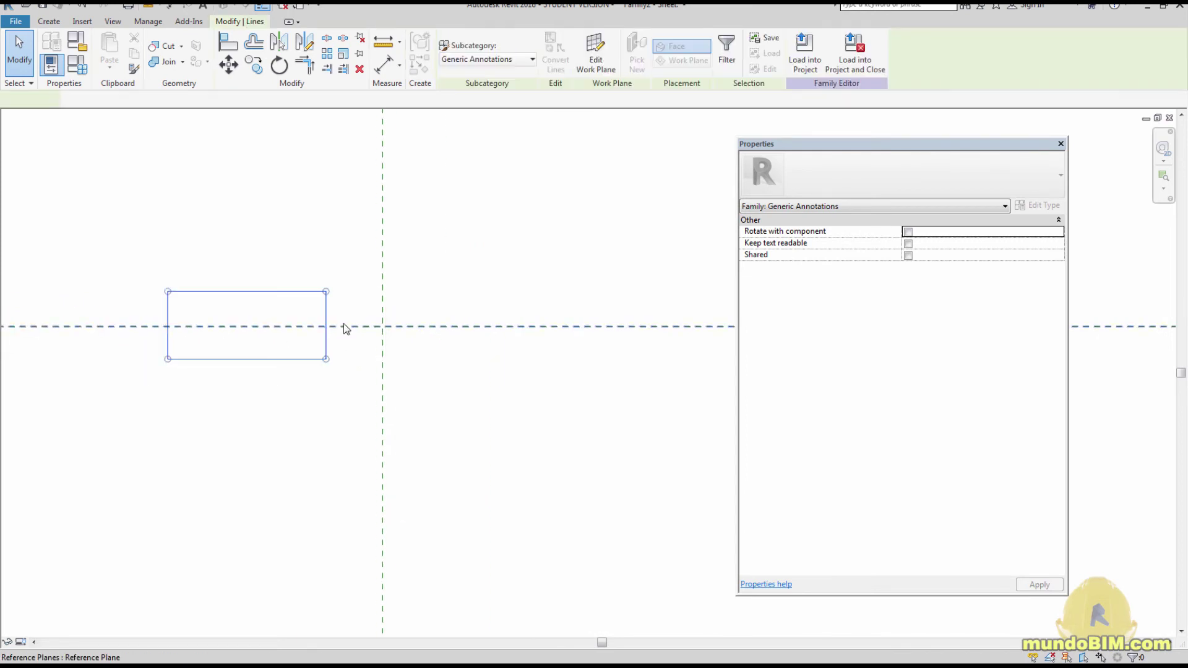
pyautogui.moveTo(326, 305); pyautogui.dragTo(464, 308)
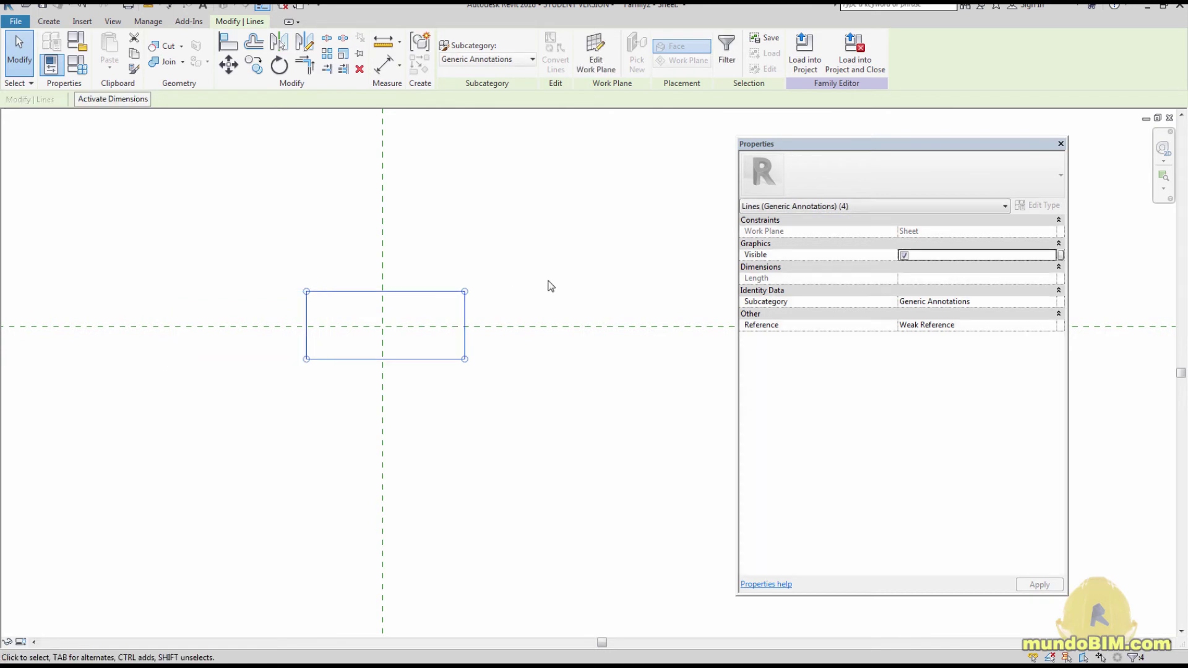
pyautogui.click(545, 288)
# - Examine the rectangle's position at the reference plane intersection and check its height from the upper edge
pyautogui.scroll(-2, 540, 295)
pyautogui.scroll(3, 449, 356)
pyautogui.moveTo(604, 368); pyautogui.dragTo(503, 347, button='middle')
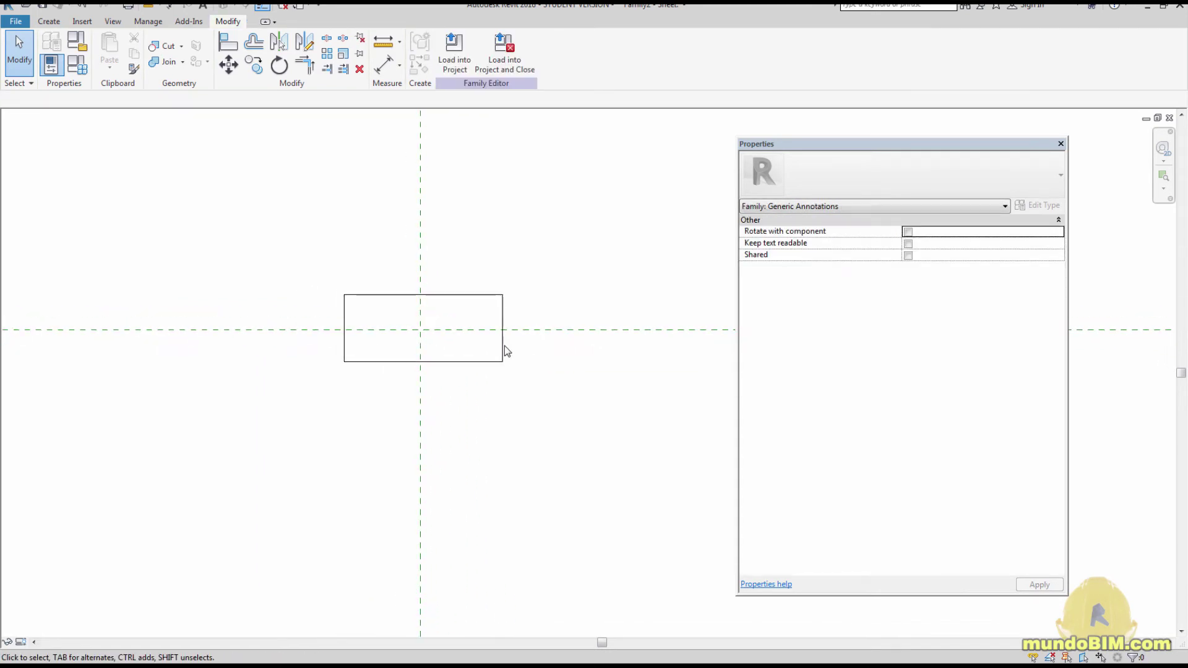
pyautogui.scroll(1, 503, 347)
pyautogui.click(478, 288)
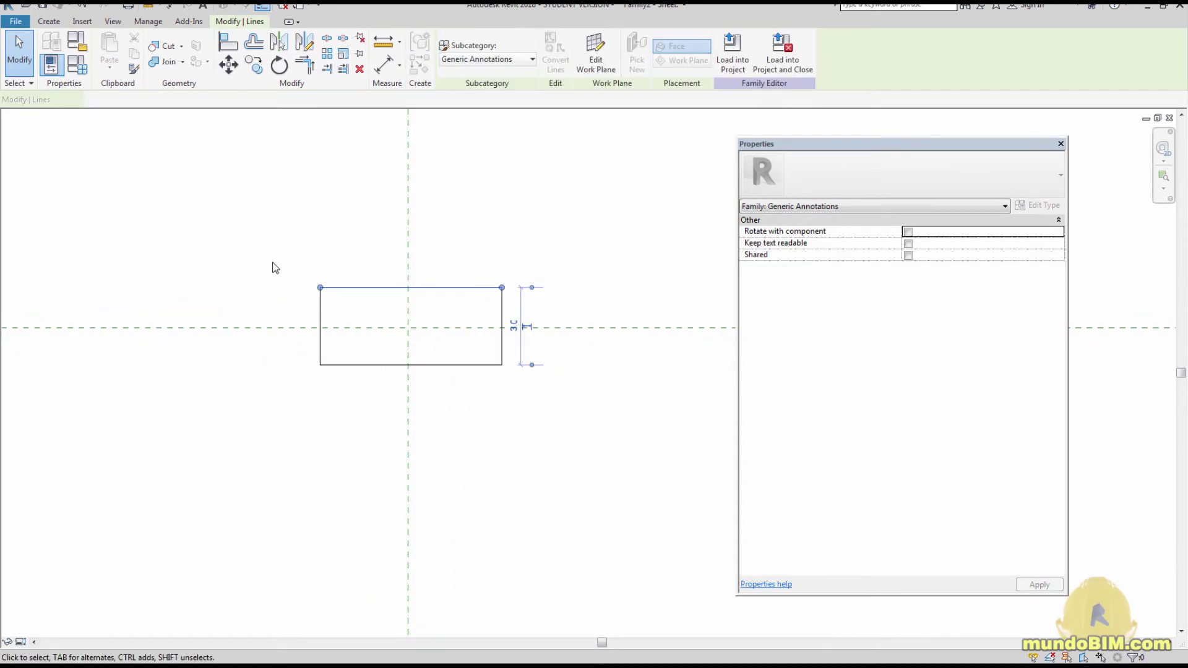
pyautogui.click(596, 233)
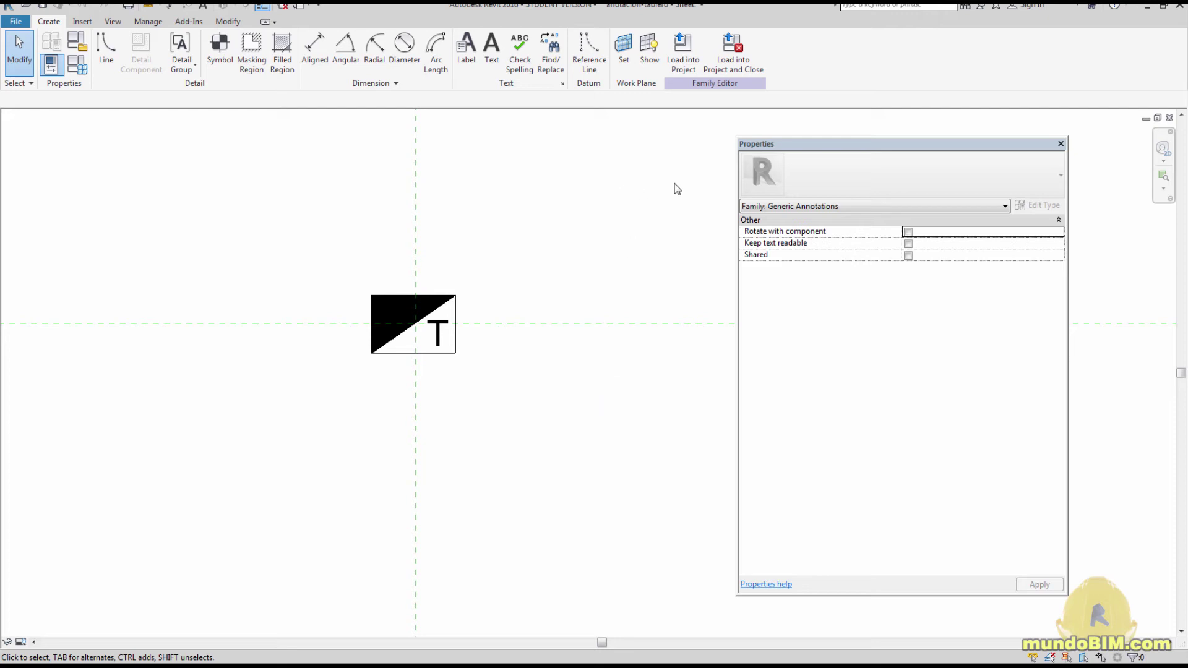
# - Load the completed panel annotation symbol into tablero-annotation.rfa and close its family file
pyautogui.click(730, 51)
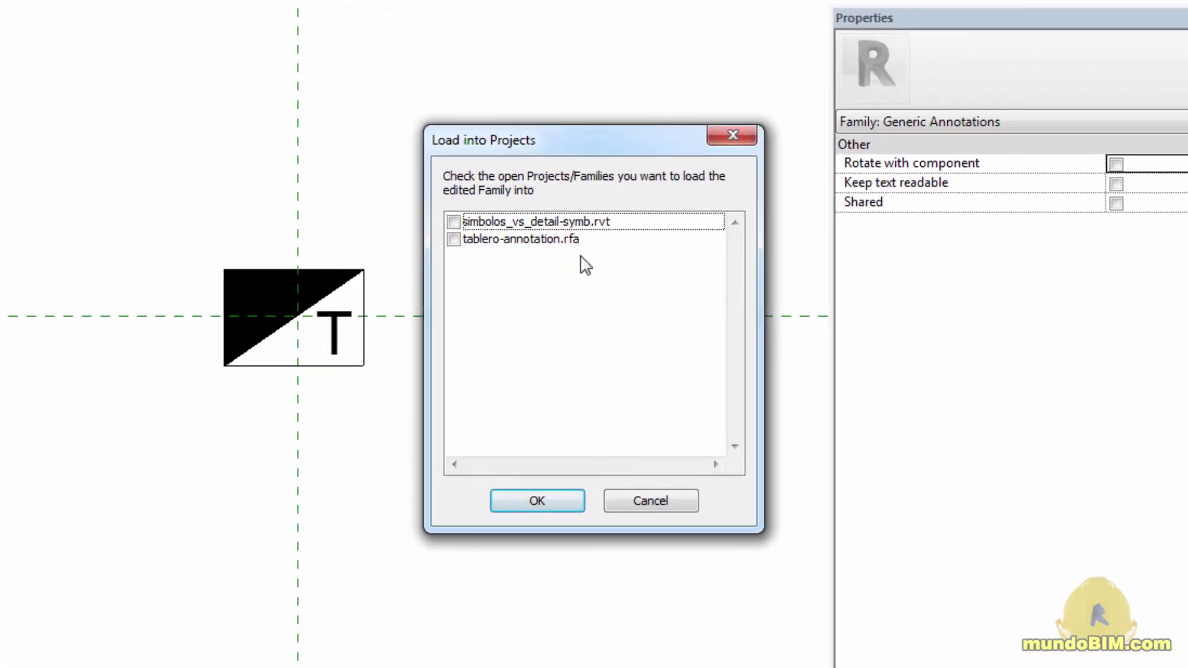
pyautogui.click(454, 240)
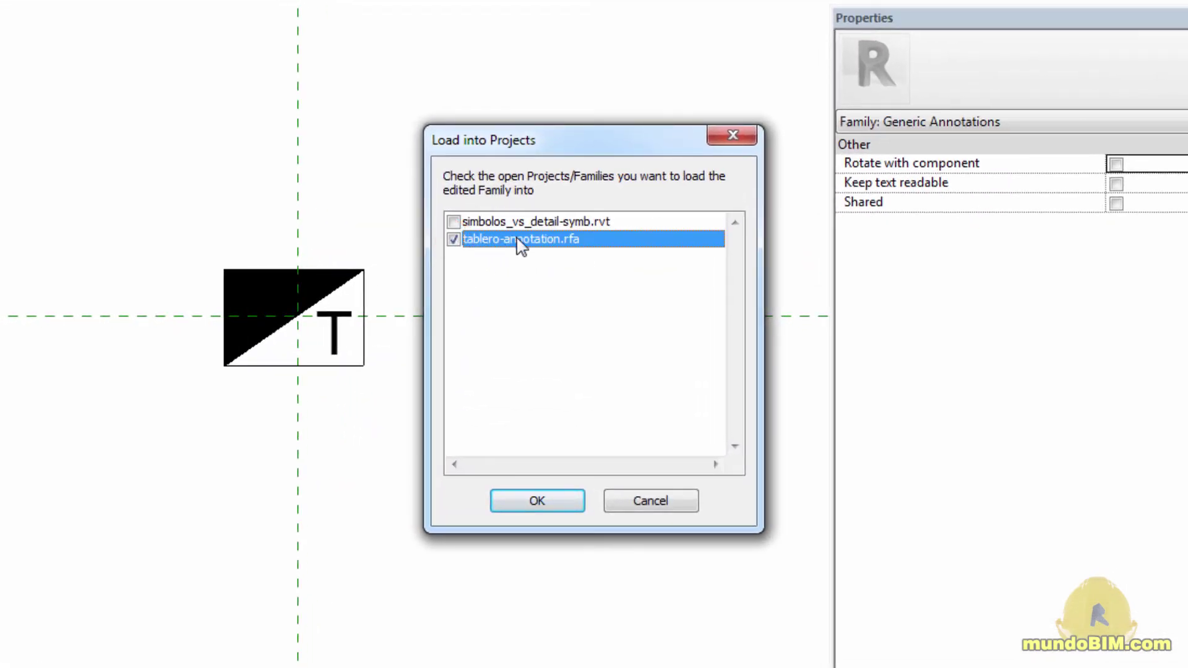
pyautogui.click(537, 500)
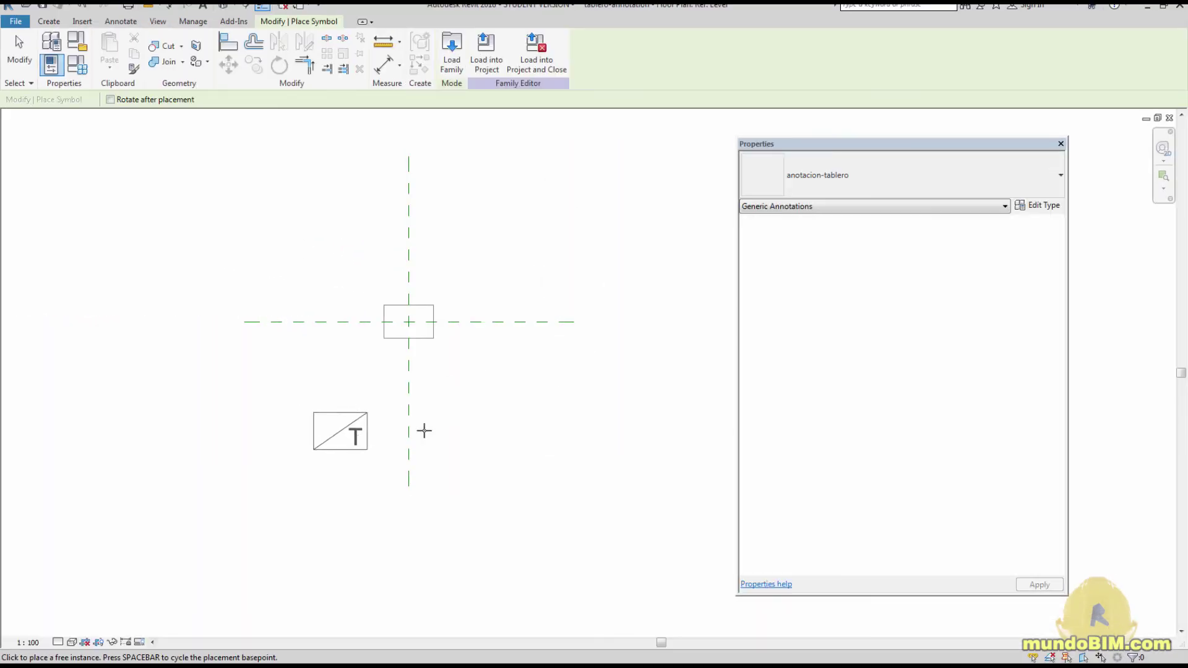
# - Place the anotacion-tablero symbol at the intersection of the two reference planes in the panel family's floor plan
pyautogui.scroll(4, 393, 311)
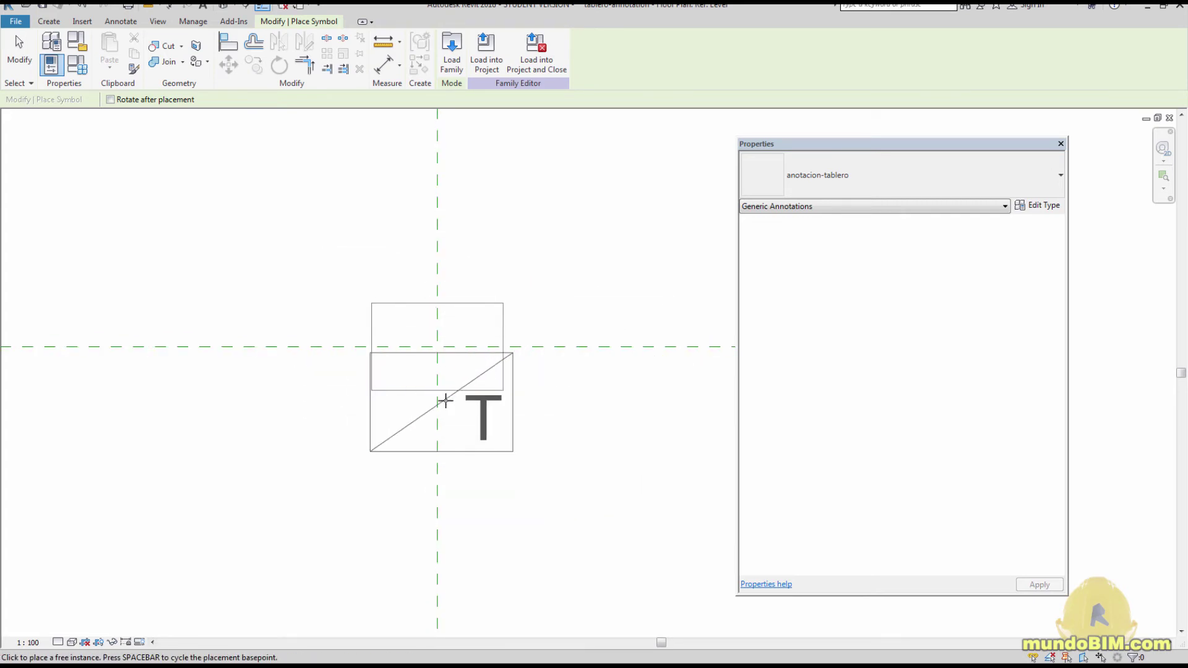
pyautogui.scroll(-3, 446, 400)
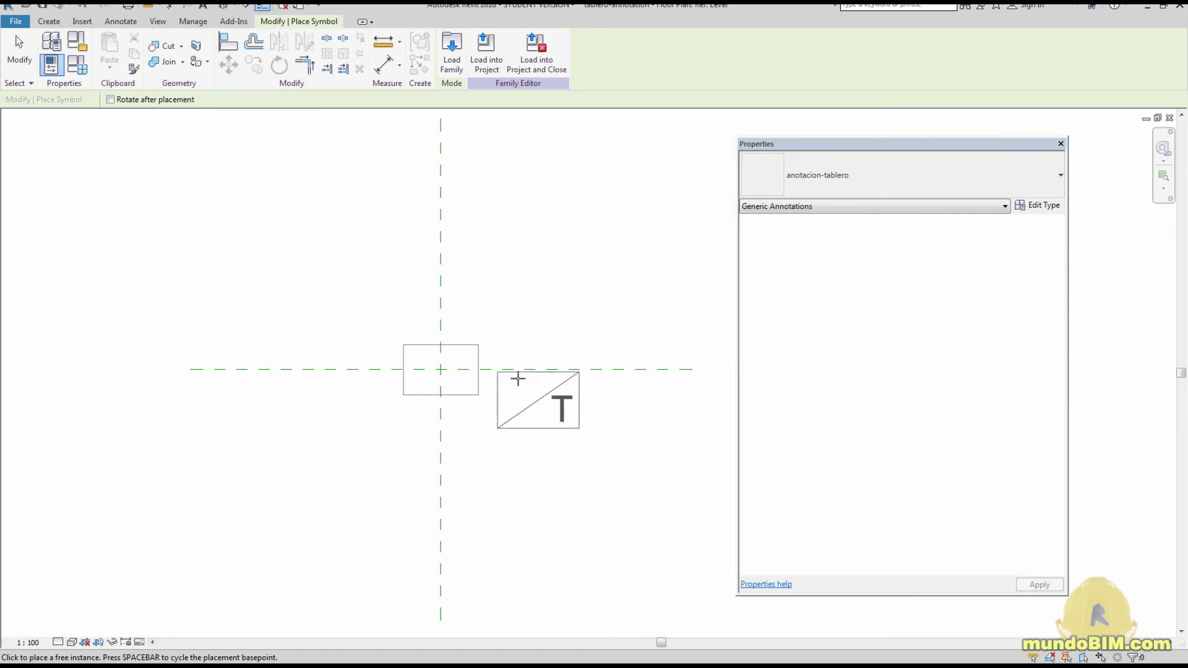
pyautogui.click(443, 369)
pyautogui.press('Escape')
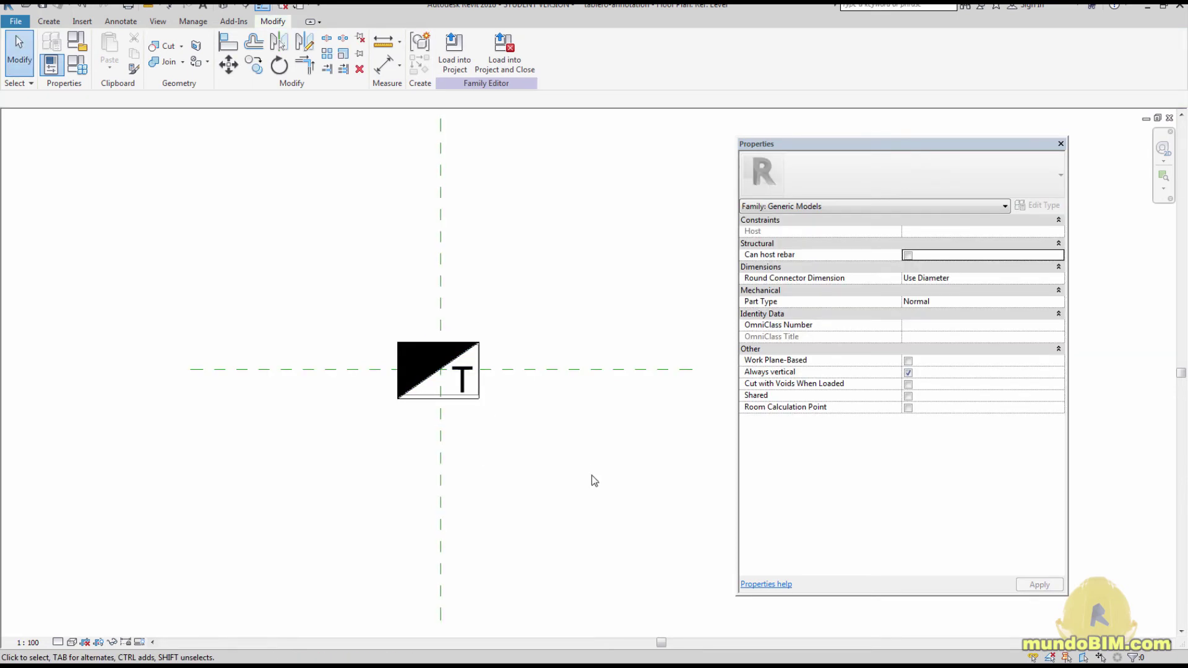
# - Inspect the category and properties of the placed anotacion-tablero symbol
pyautogui.scroll(2, 439, 470)
pyautogui.moveTo(452, 496); pyautogui.dragTo(417, 518, button='middle')
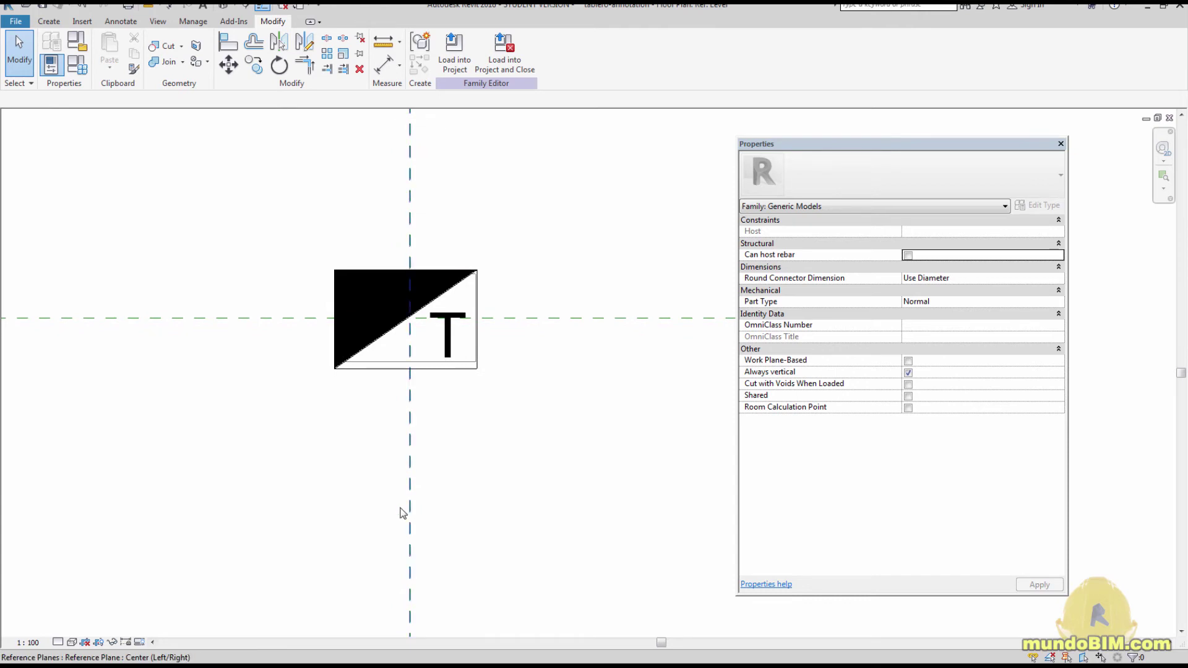
pyautogui.click(389, 373)
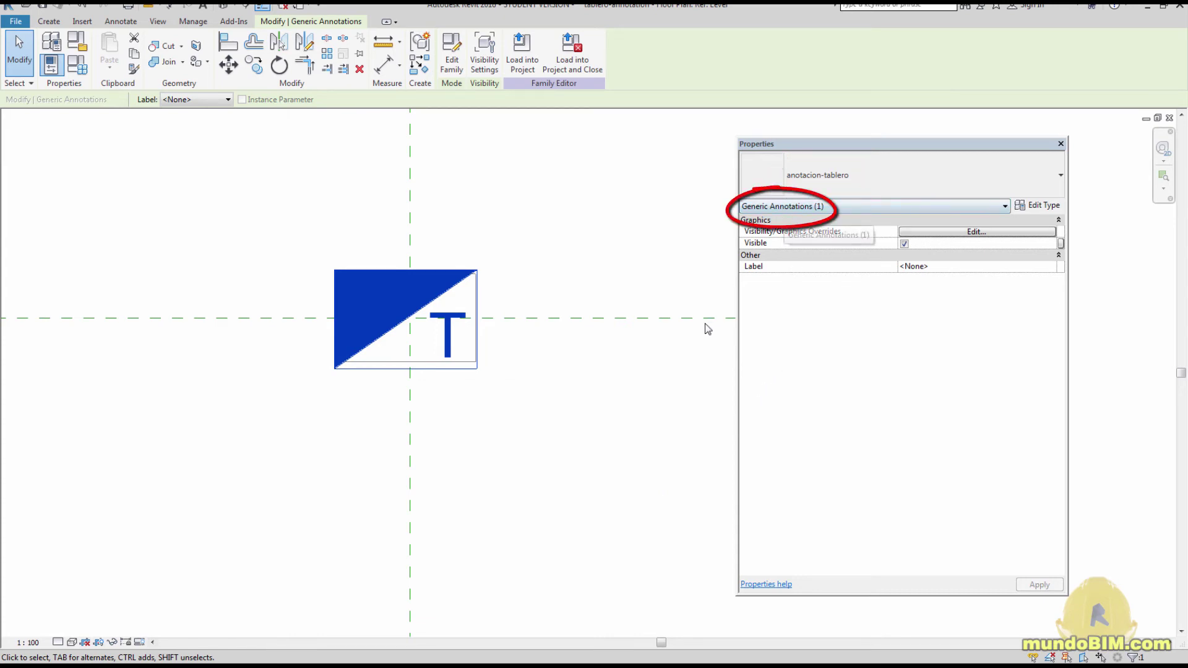
pyautogui.click(626, 465)
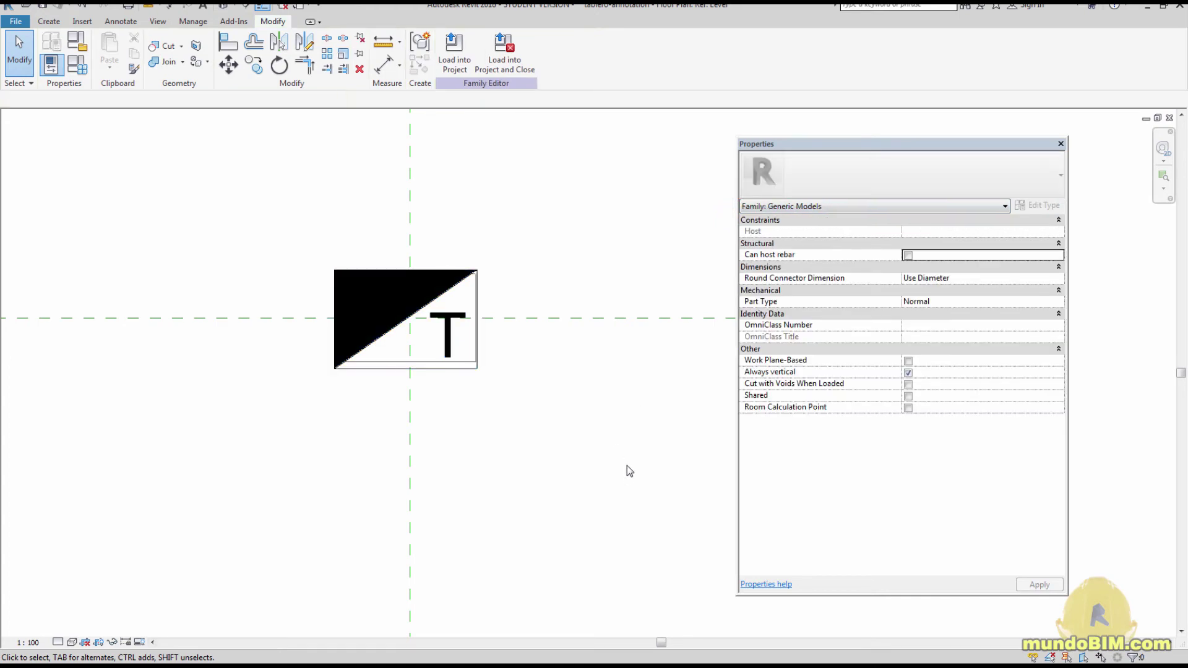
pyautogui.click(465, 372)
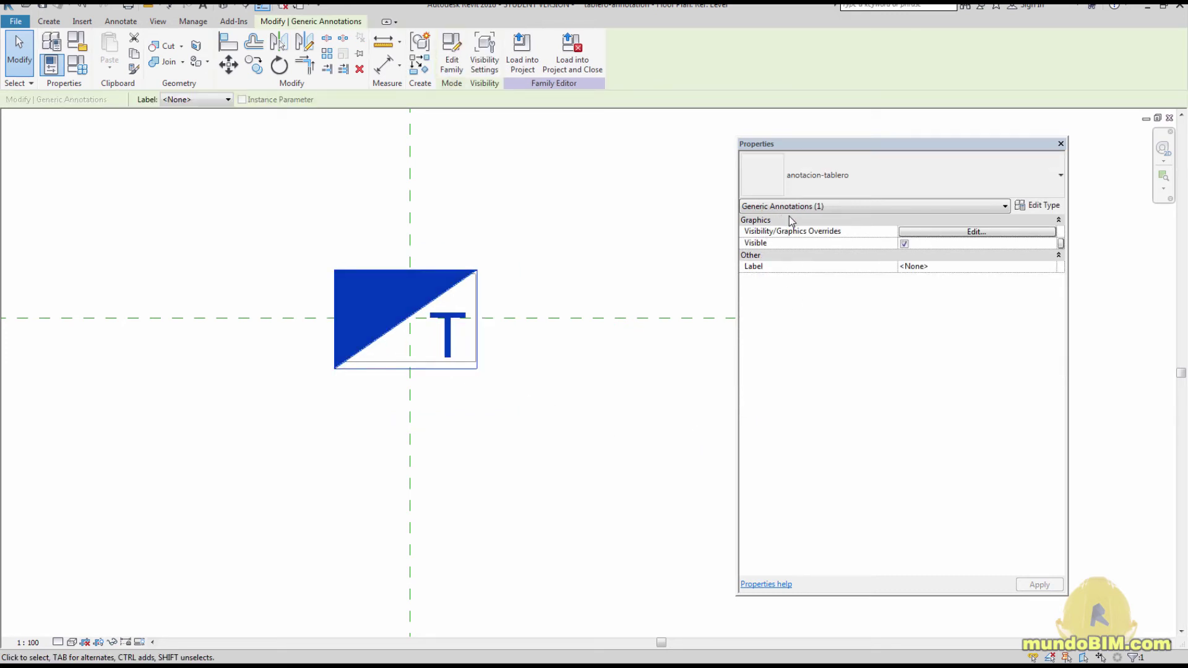
pyautogui.click(638, 266)
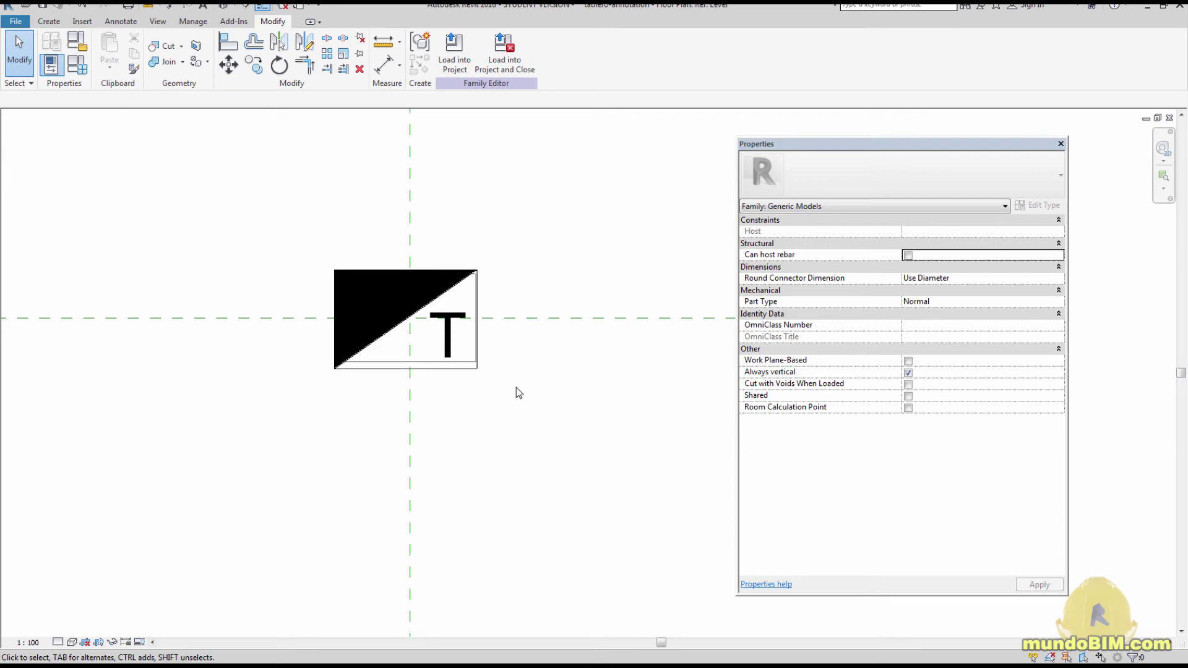
# - Compare the symbol's size against the extrusion outline at view scale 1:50 and again at 1:100
pyautogui.scroll(-2, 516, 387)
pyautogui.moveTo(536, 431)
pyautogui.mouseDown(button='middle')
pyautogui.moveTo(527, 454)
pyautogui.moveTo(560, 445)
pyautogui.moveTo(557, 431)
pyautogui.mouseUp(button='middle')
pyautogui.scroll(1, 527, 456)
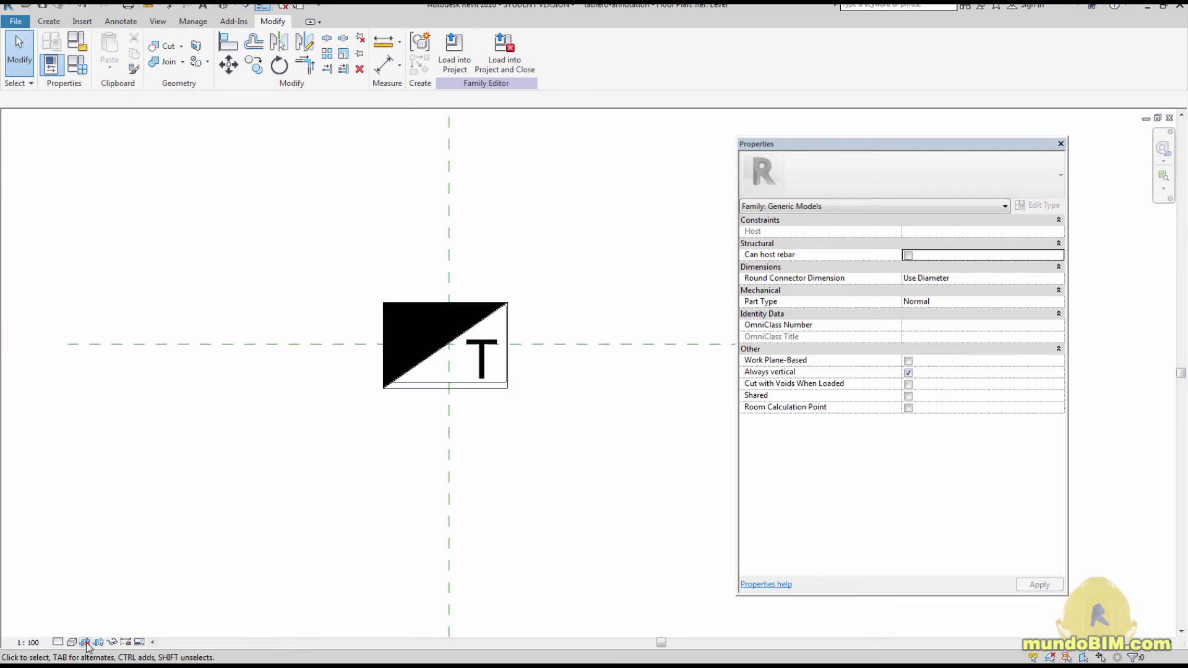
pyautogui.click(28, 642)
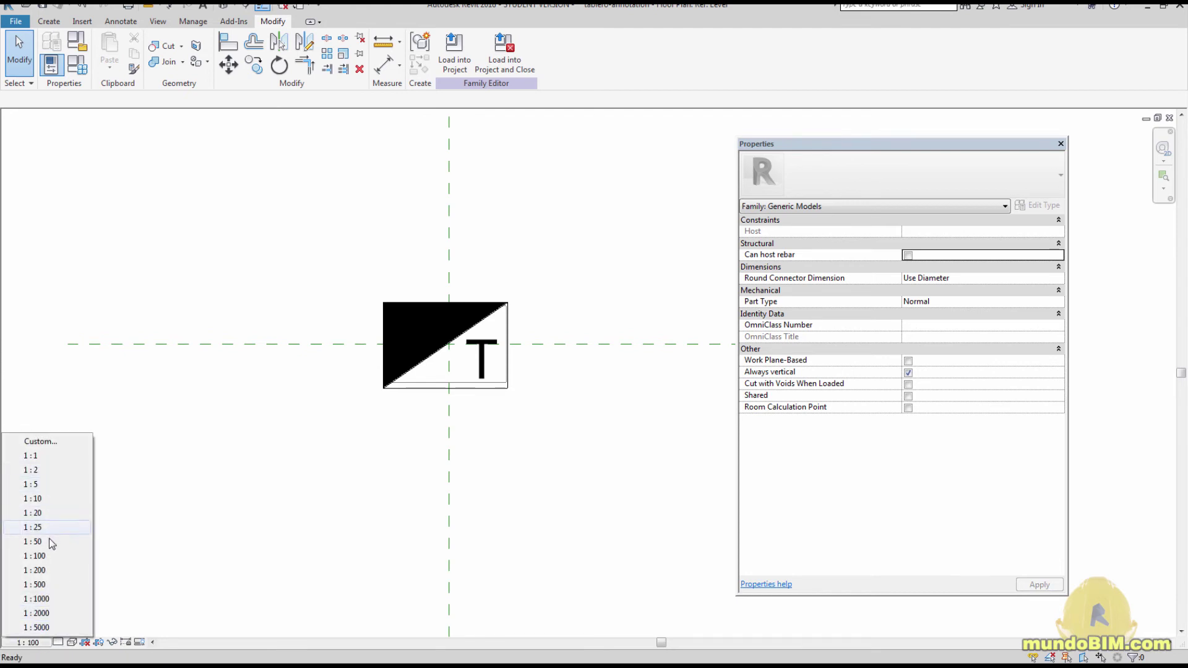
pyautogui.click(50, 542)
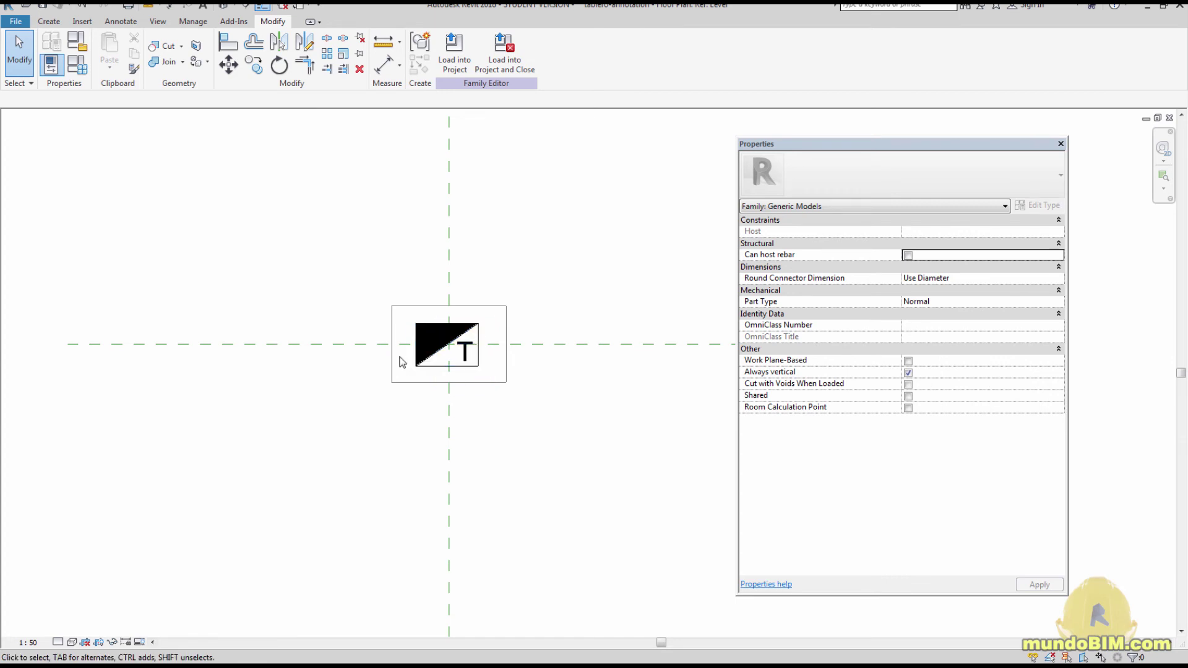
pyautogui.click(28, 642)
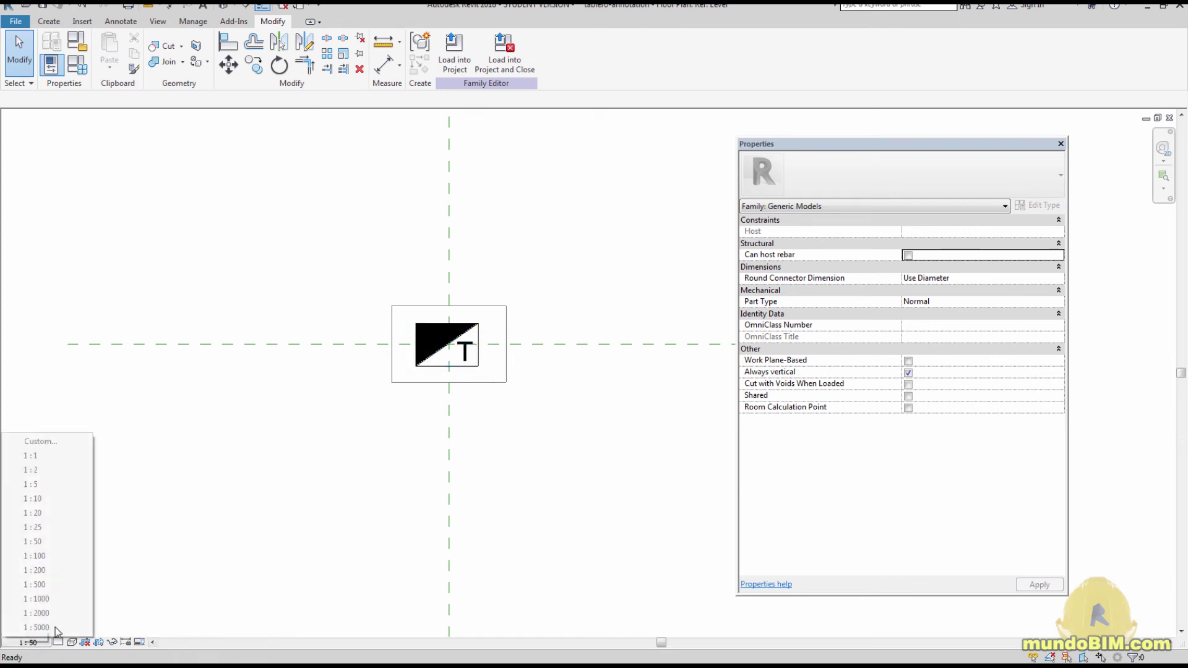
pyautogui.click(52, 557)
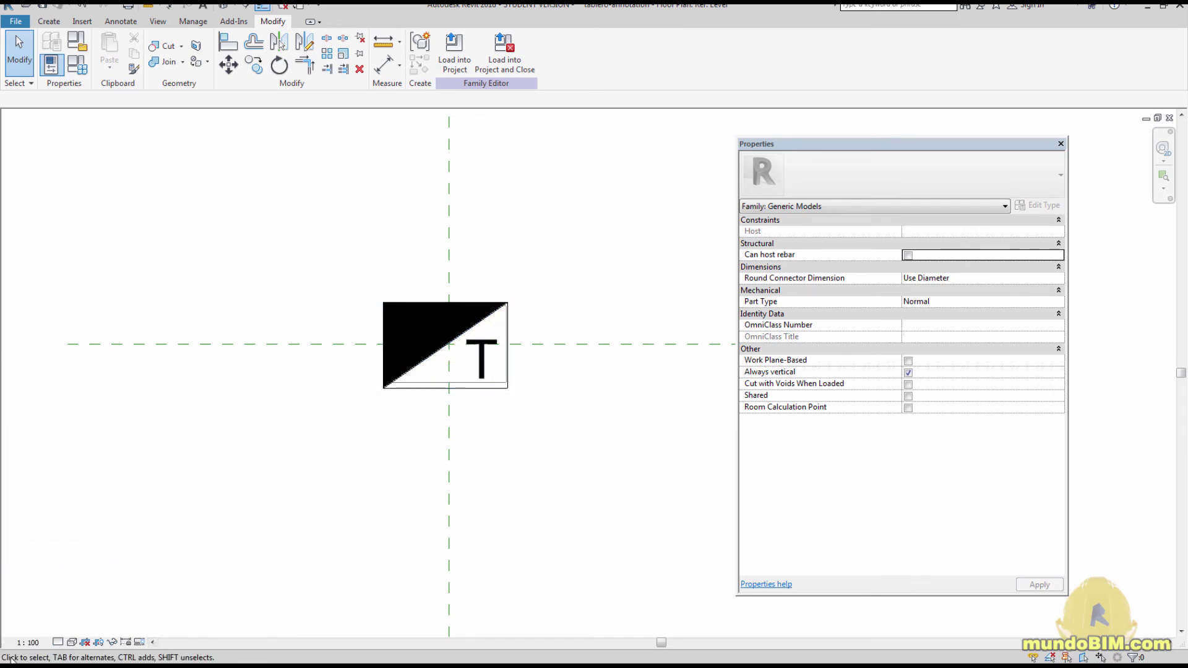
# - Set the view scale to 1:1000 and examine the symbol against the panel extrusion beneath it
pyautogui.click(28, 642)
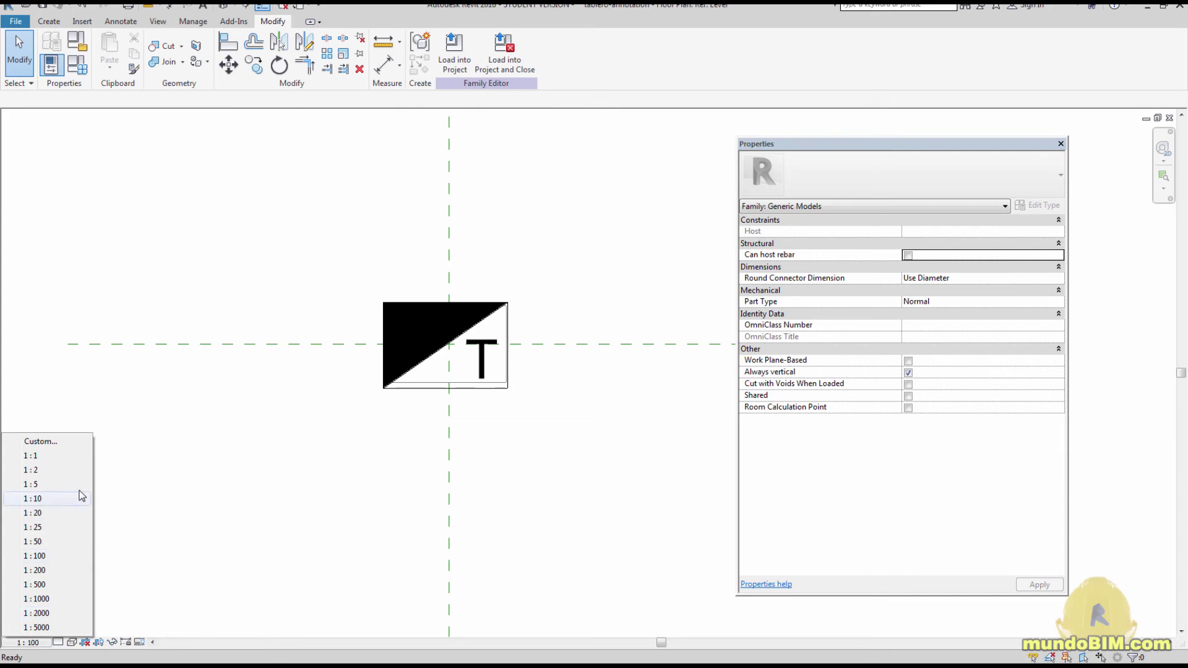
pyautogui.click(52, 598)
pyautogui.scroll(-4, 399, 472)
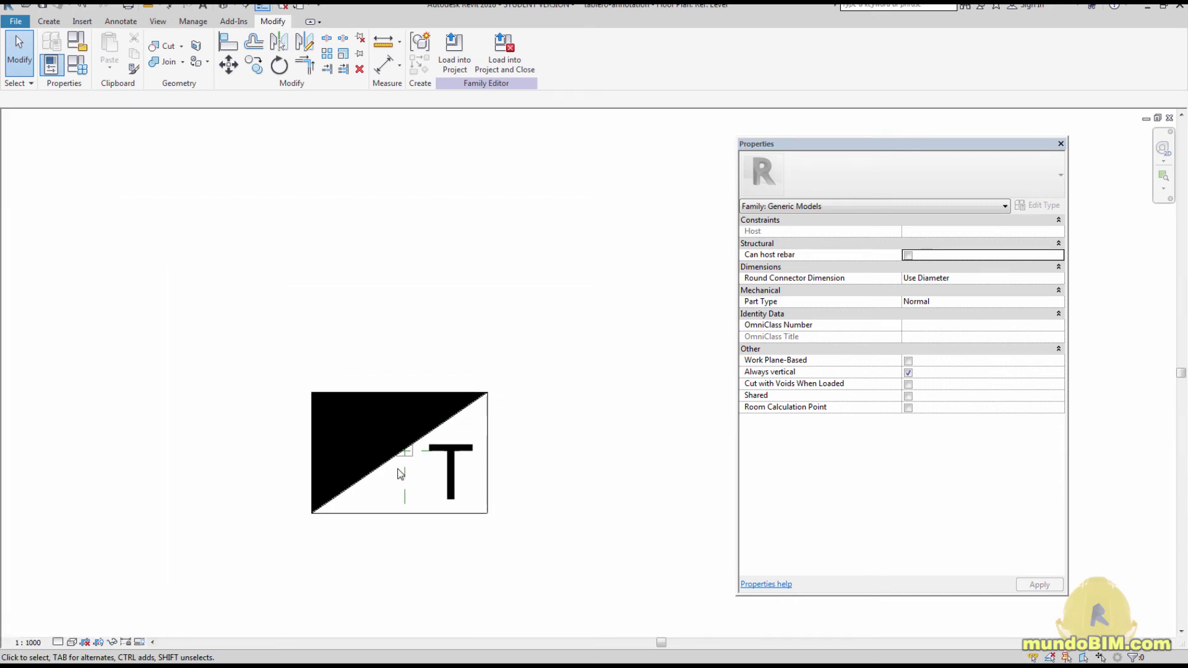
pyautogui.scroll(3, 387, 502)
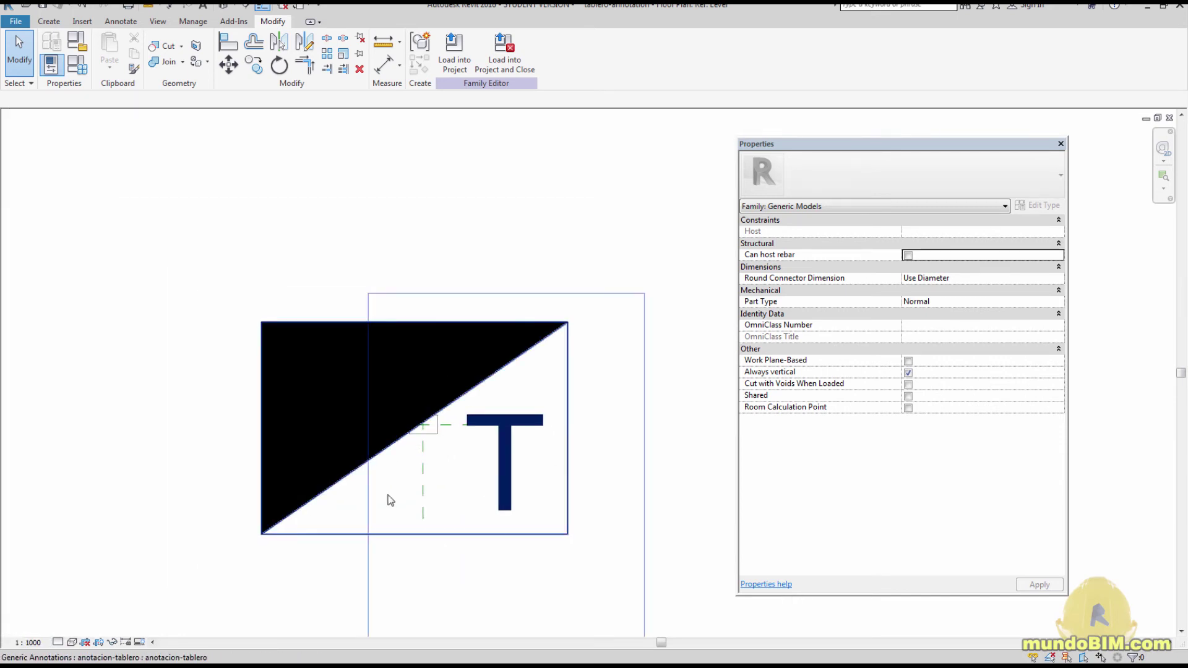
pyautogui.scroll(-2, 371, 349)
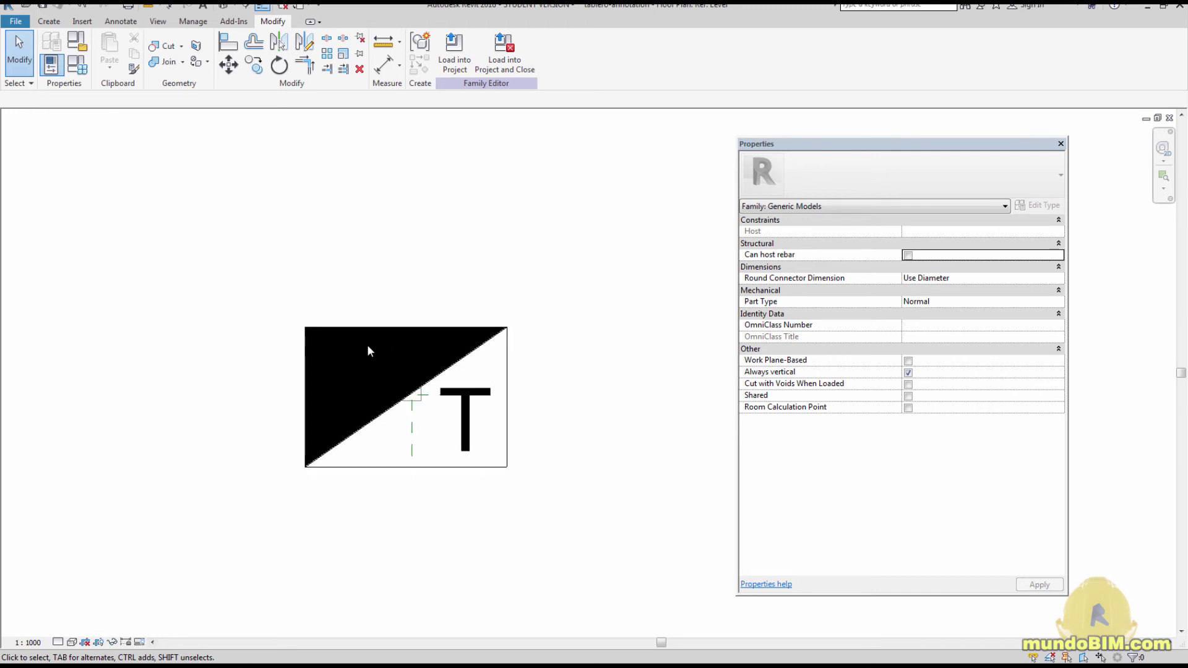
pyautogui.click(423, 403)
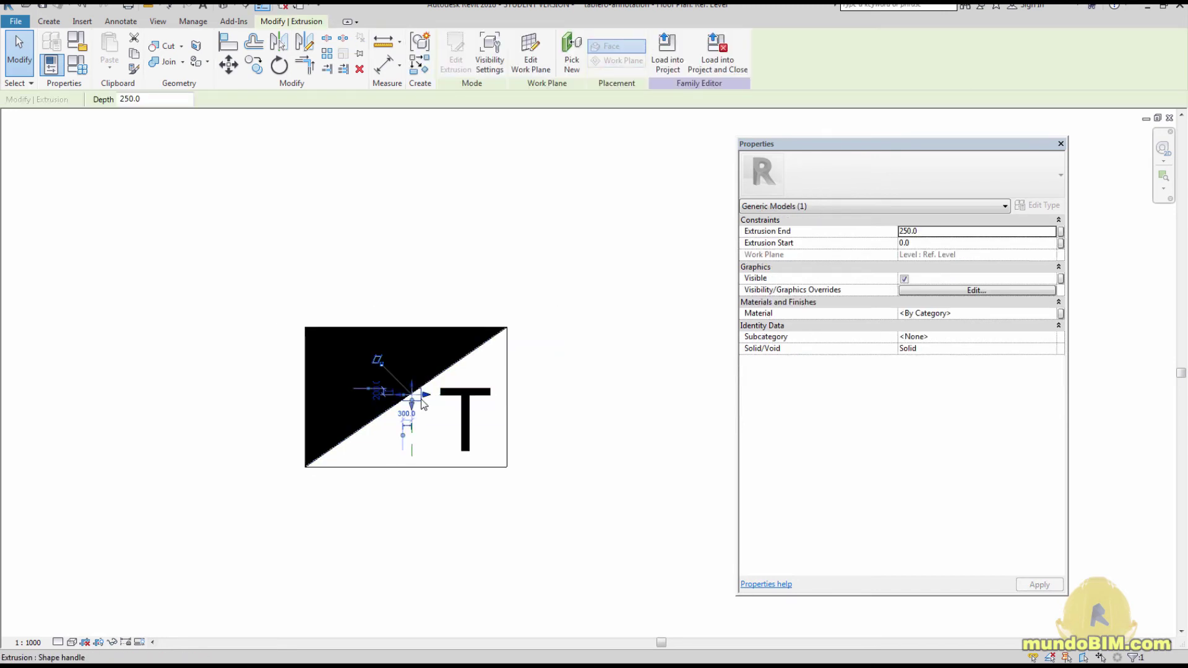
pyautogui.click(603, 430)
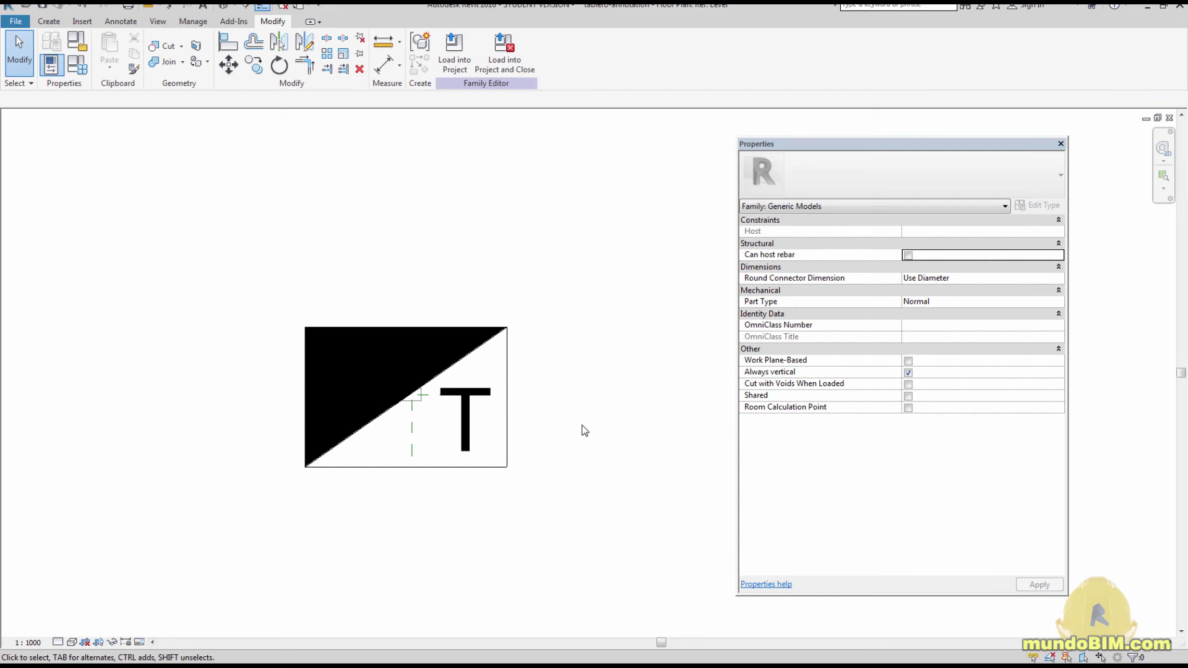
# - Set the view scale to 1:50 and examine the symbol within the extrusion outline
pyautogui.click(32, 642)
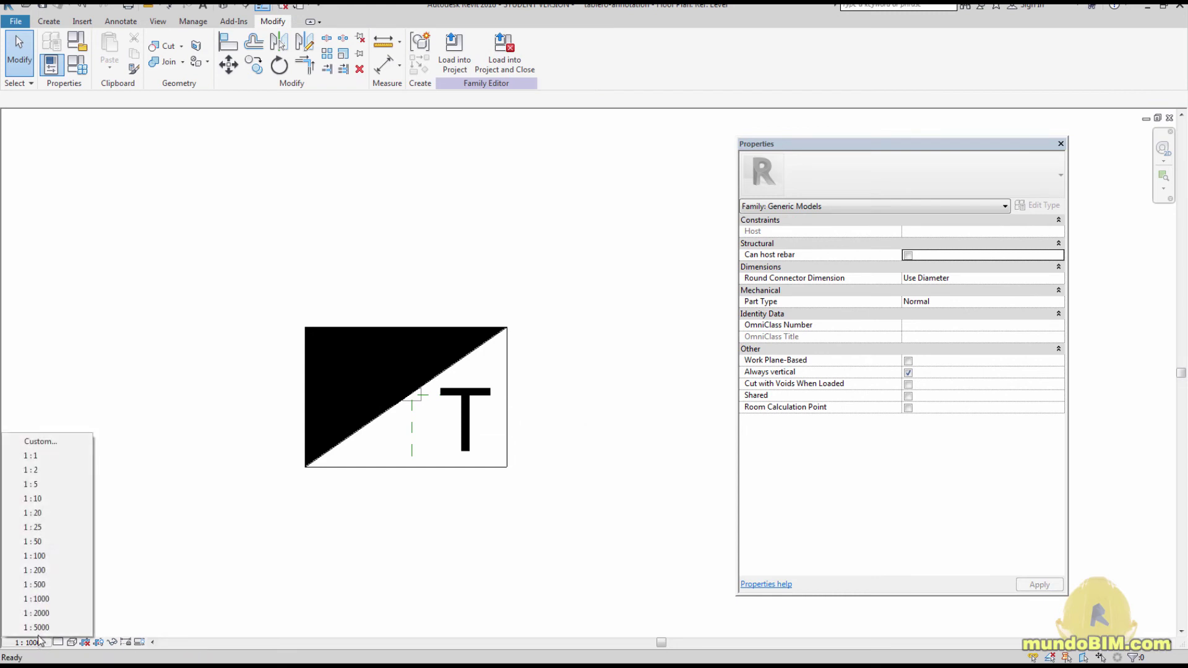
pyautogui.click(56, 547)
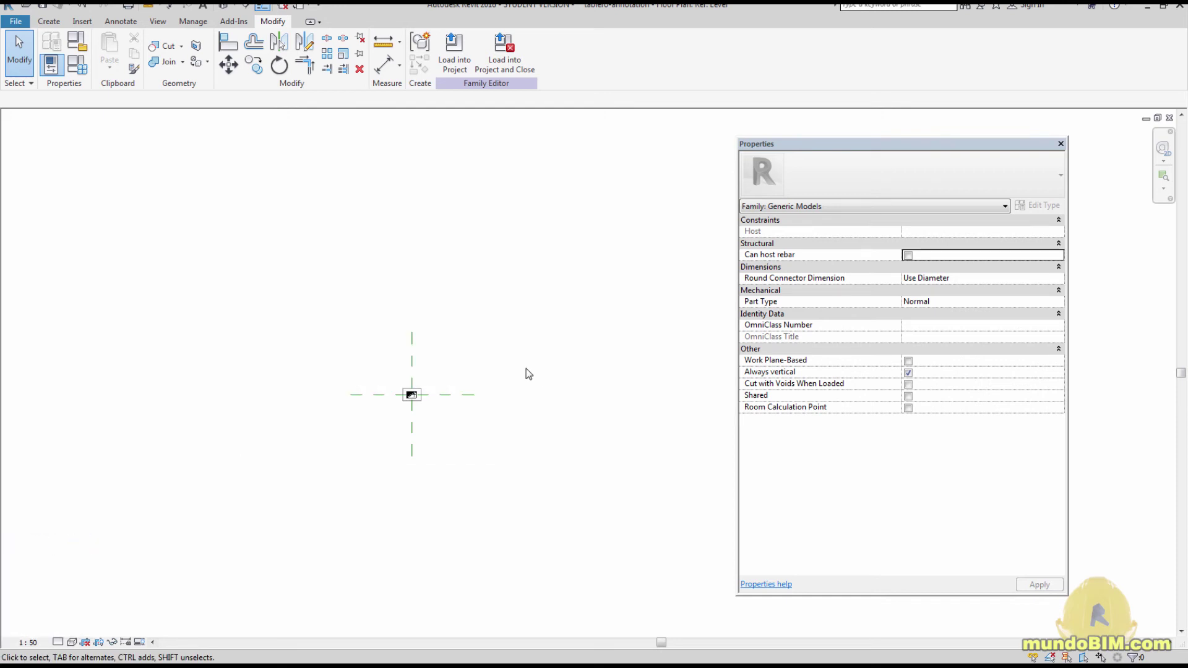
pyautogui.scroll(5, 435, 392)
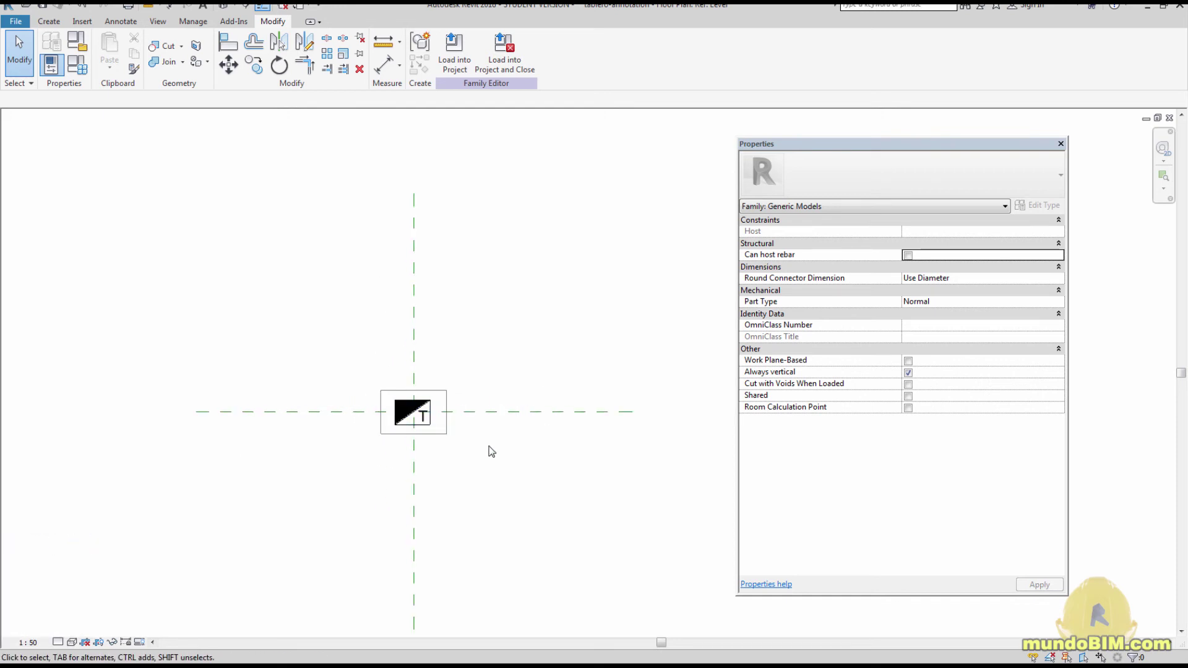
# - Examine the nested anotacion-tablero symbol in plan and the panel extrusion in the default 3D view
pyautogui.scroll(3, 401, 459)
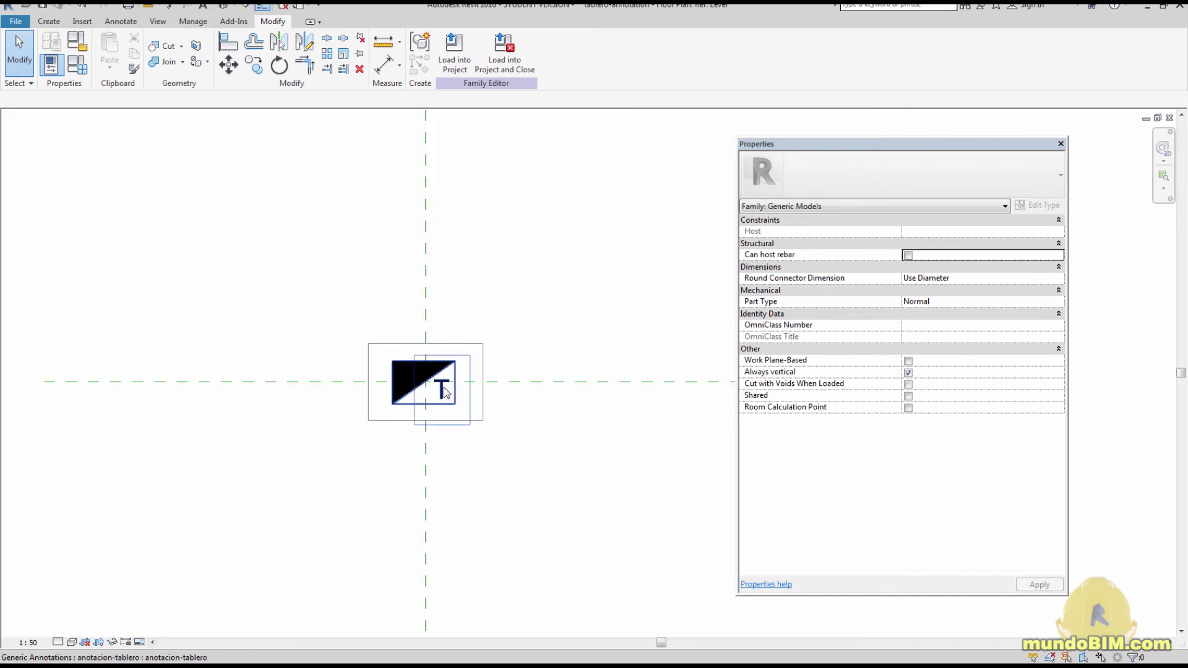
pyautogui.click(412, 381)
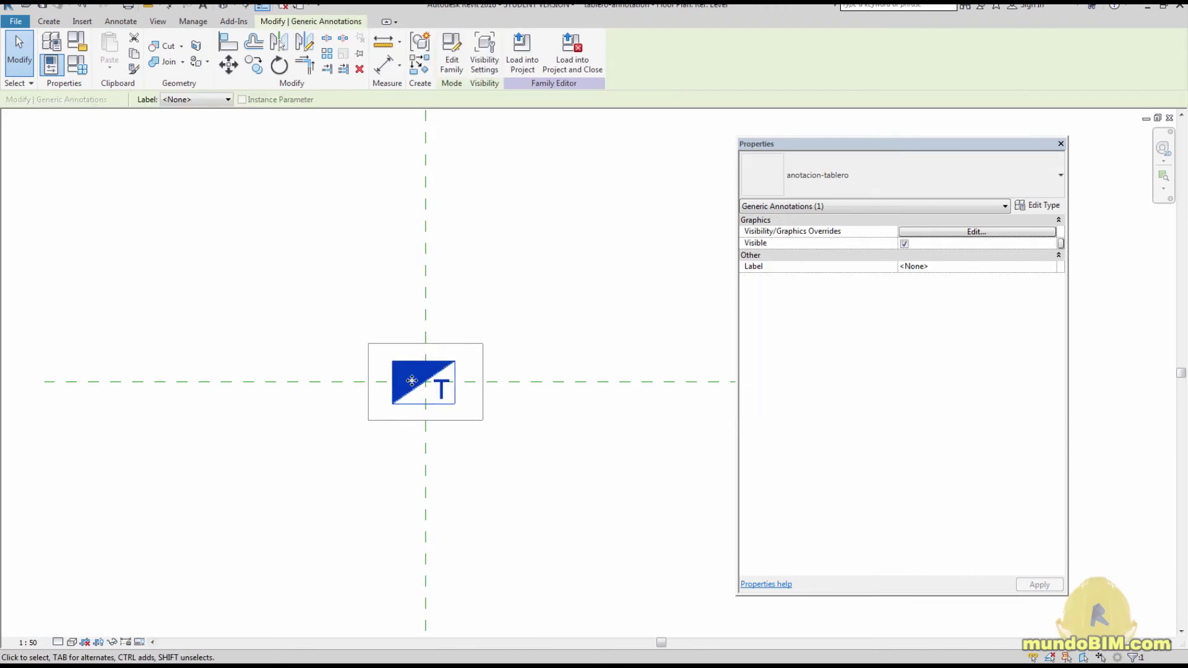
pyautogui.click(267, 361)
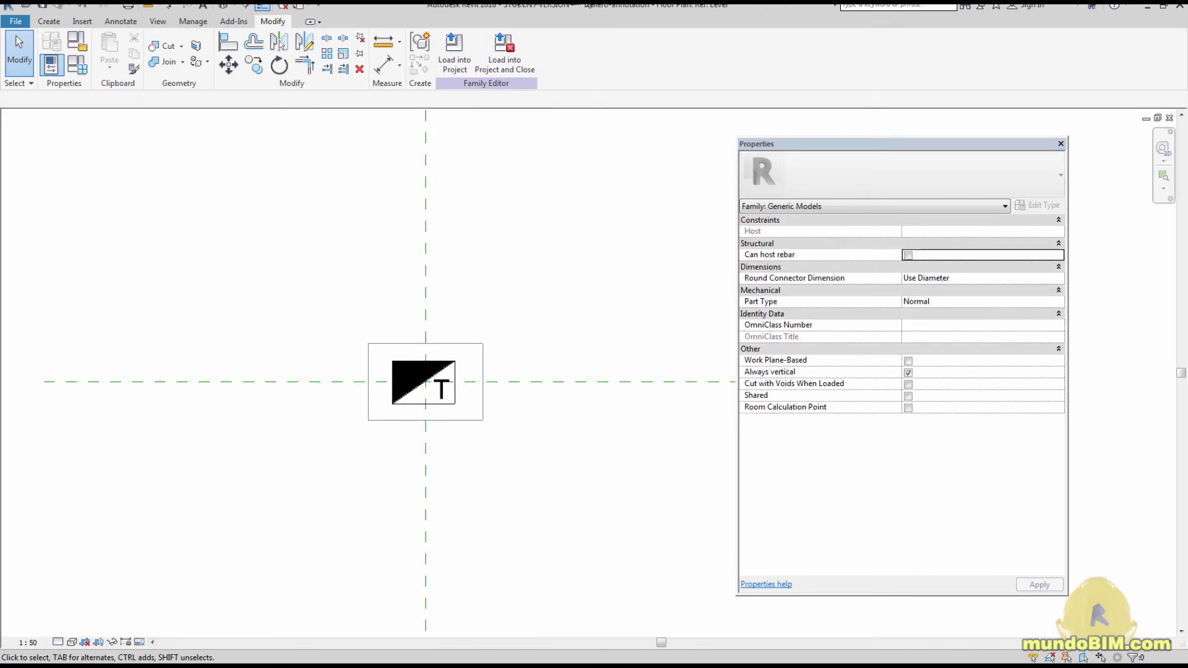
pyautogui.click(223, 5)
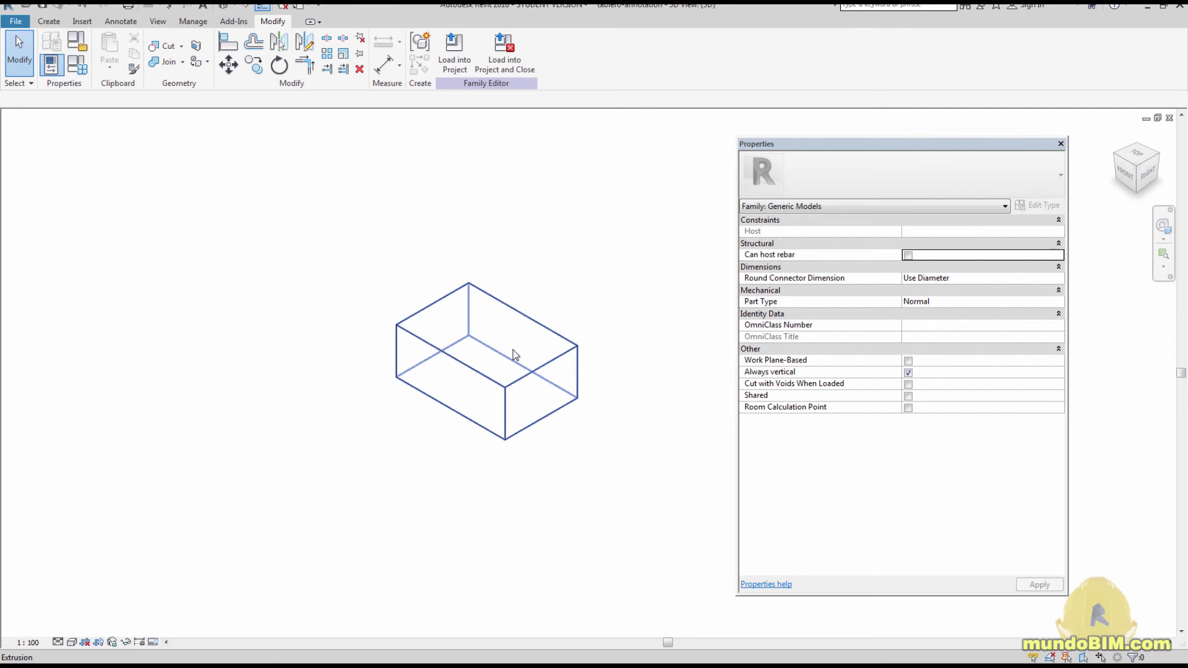
pyautogui.scroll(4, 513, 355)
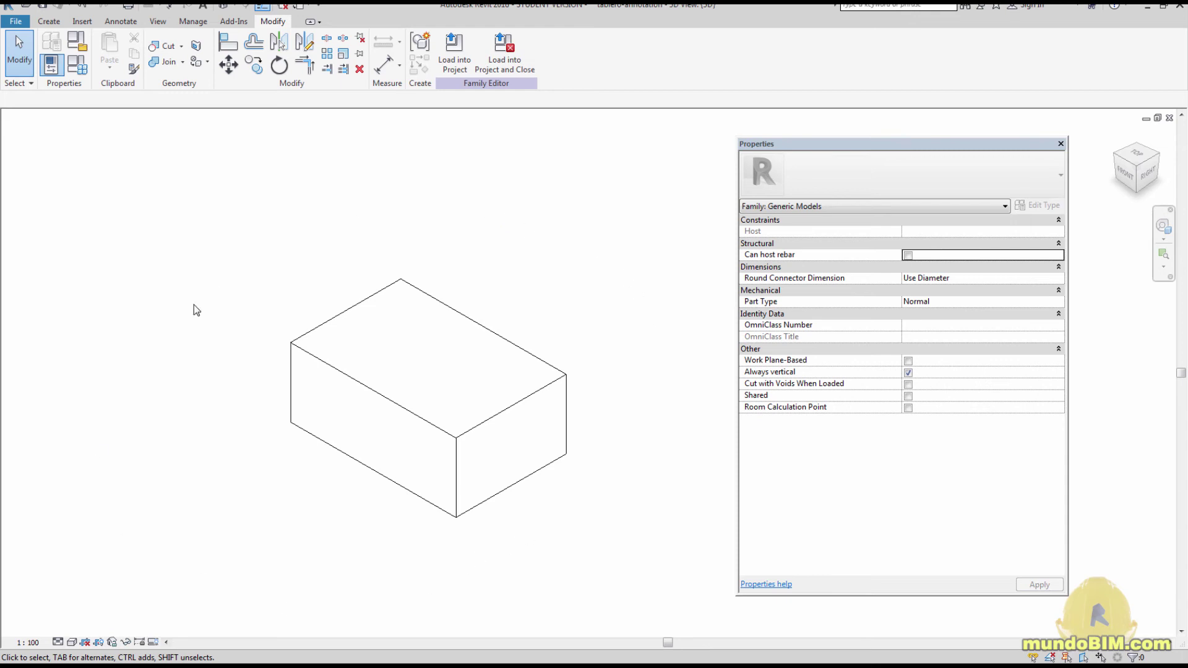
# - Load the tablero-annotation family into the project and close it without saving changes
pyautogui.click(511, 53)
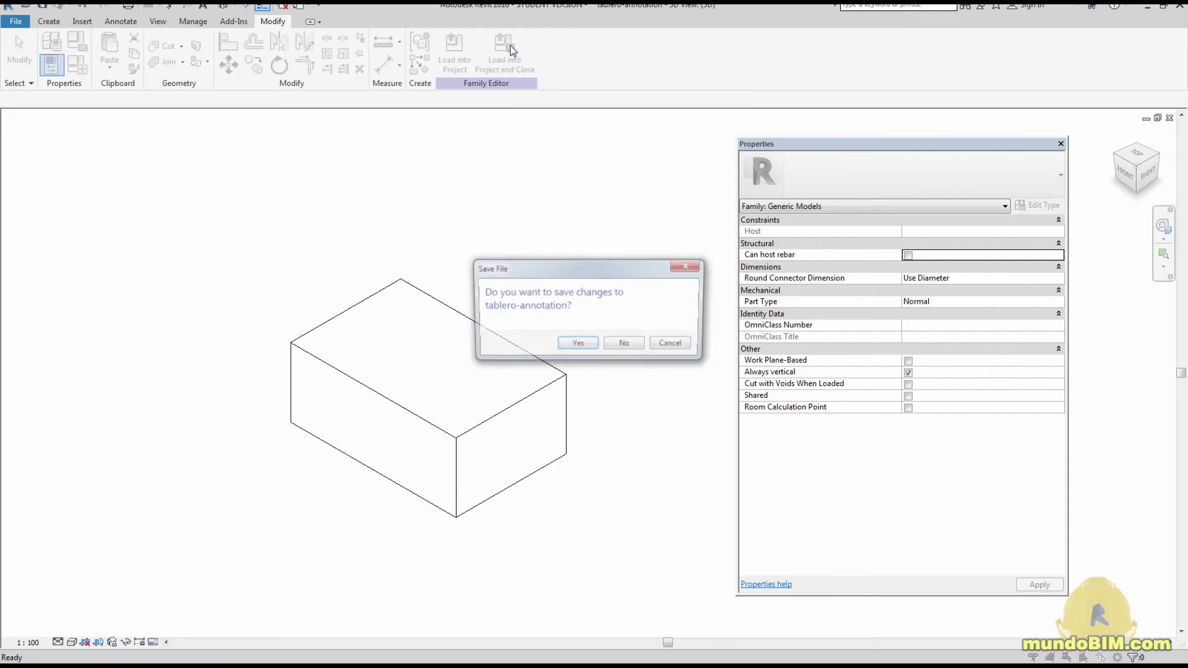
pyautogui.click(626, 345)
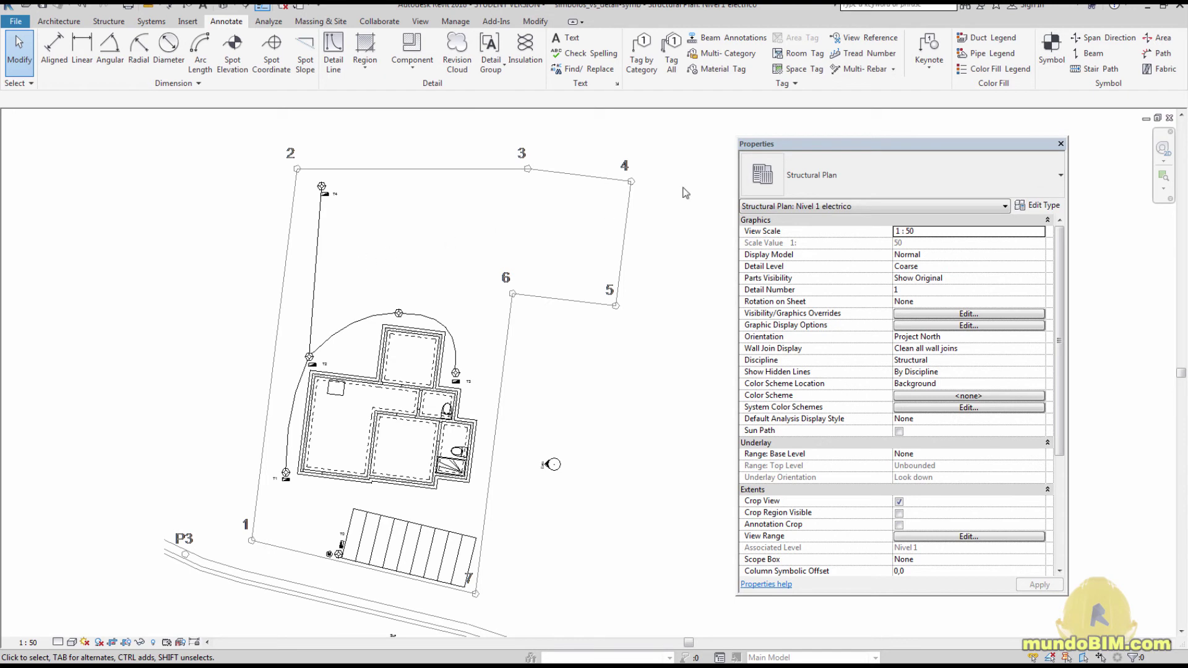
# - Check which generic annotation symbols the project offers for placement, without placing any
pyautogui.click(1052, 46)
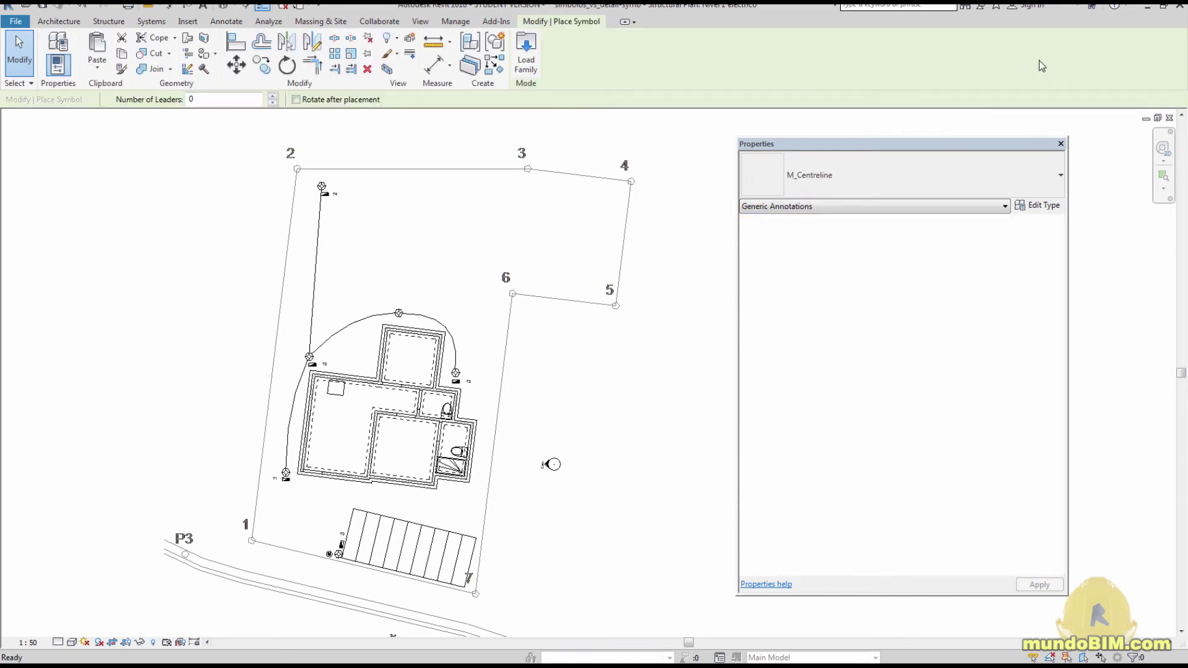
pyautogui.click(899, 178)
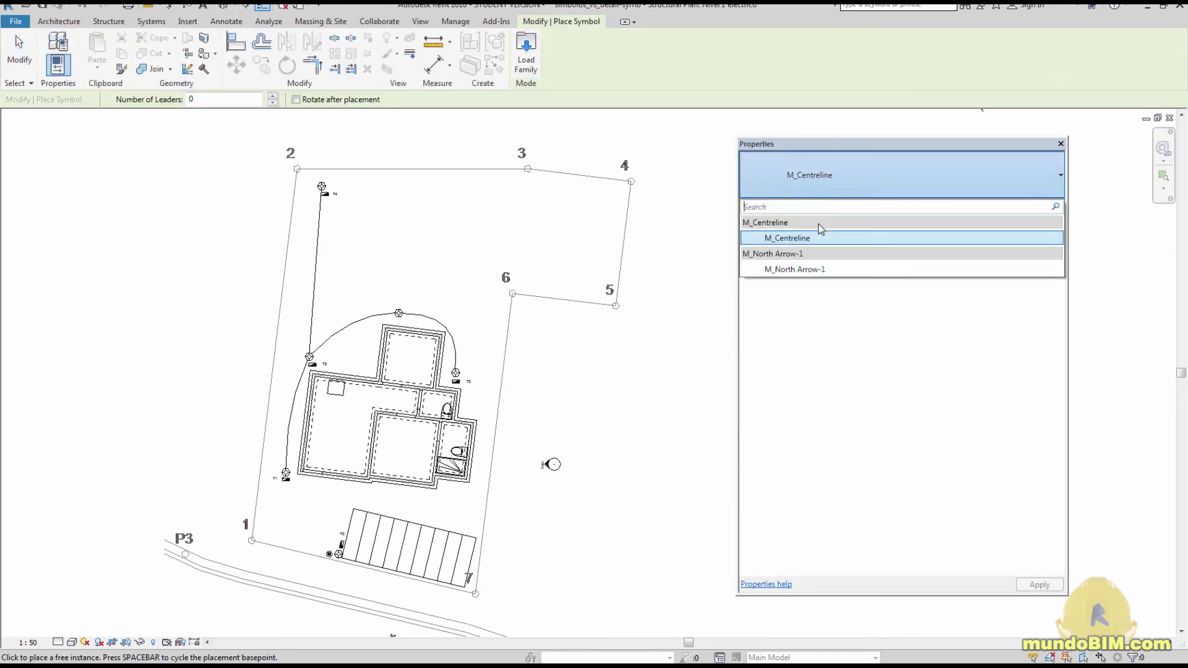
pyautogui.press('Escape')
pyautogui.press('Escape')
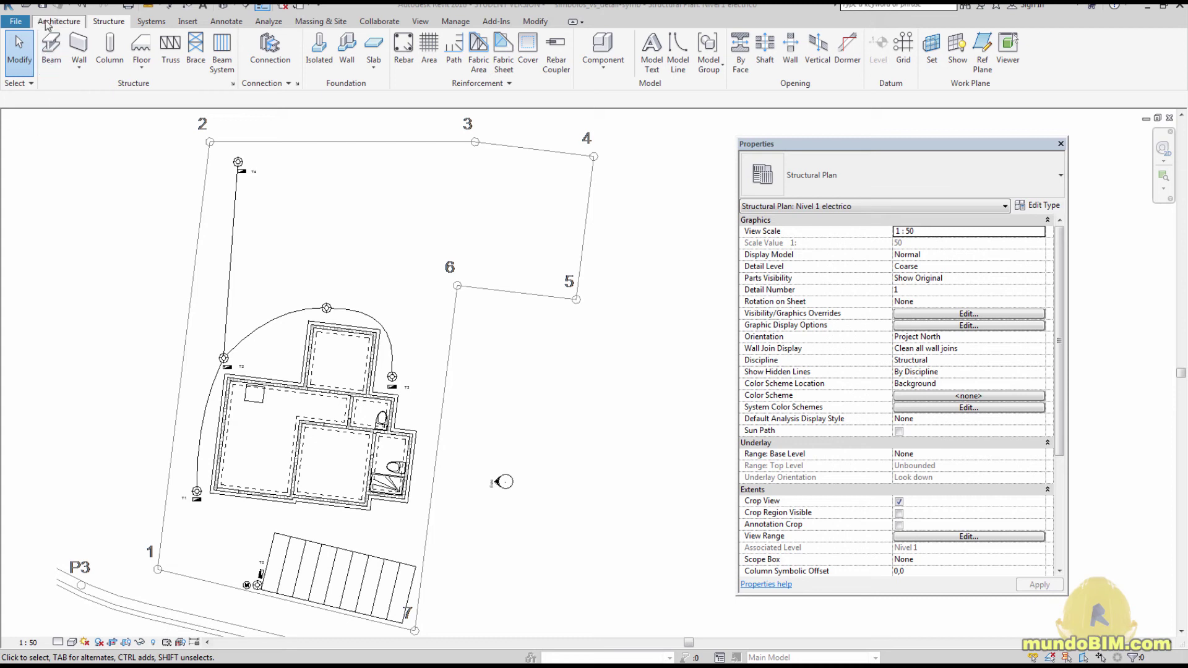
# - Place one tablero-annotation component in the open area of the lot above the house plan
pyautogui.click(605, 70)
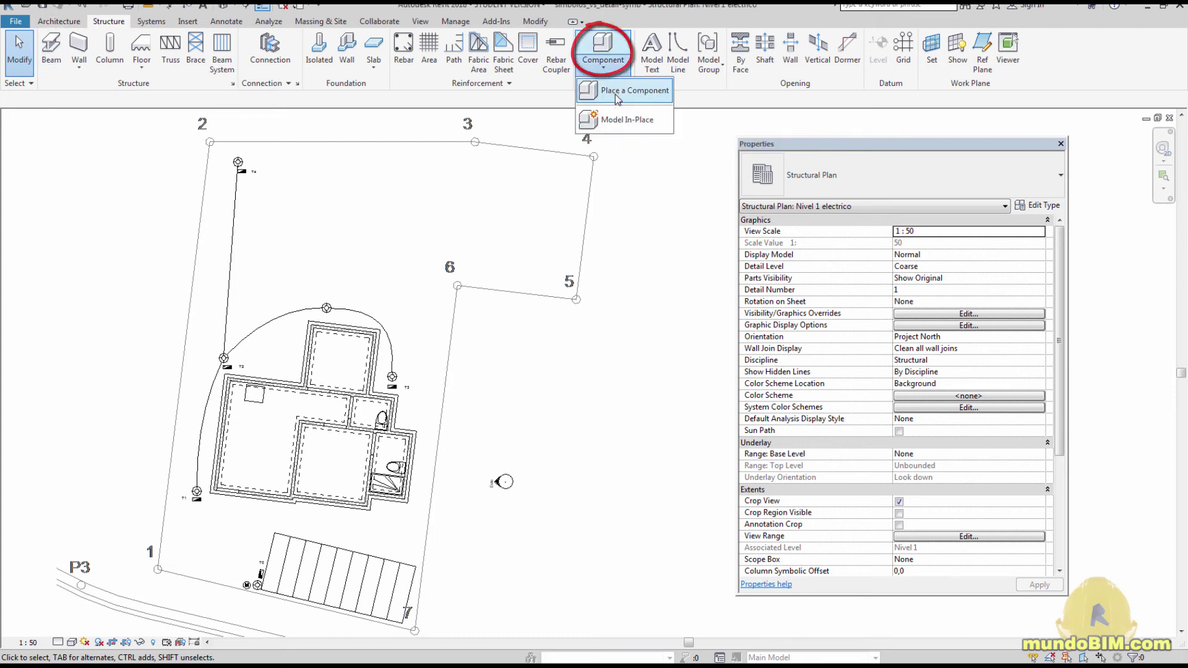
pyautogui.click(609, 88)
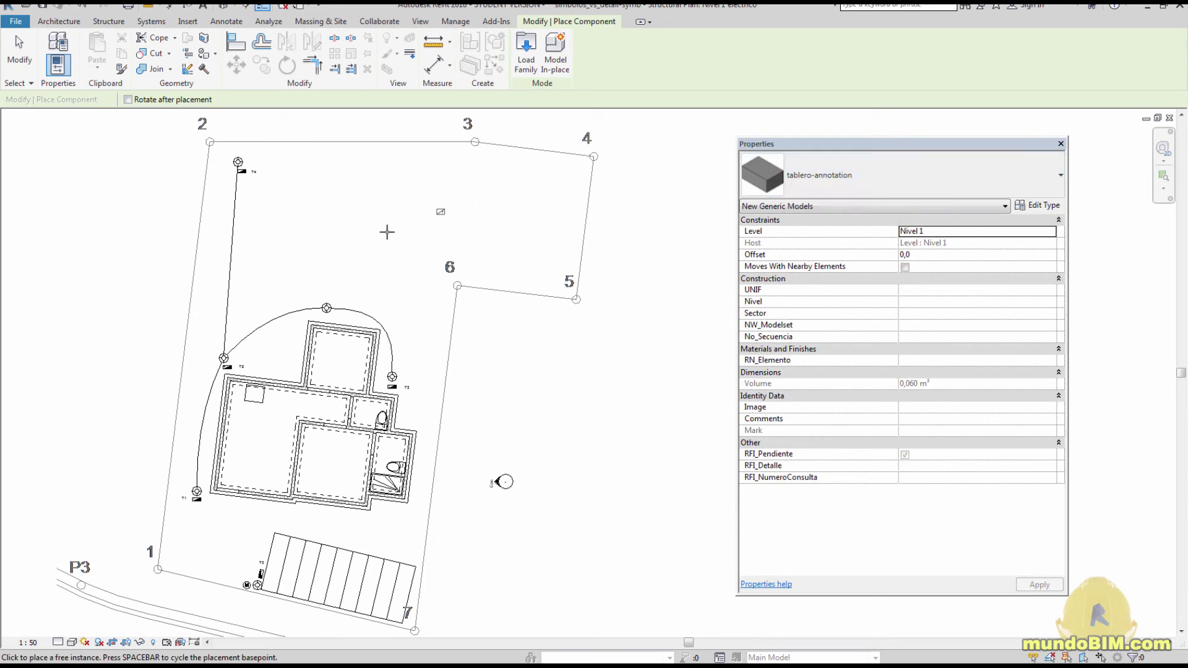
pyautogui.scroll(1, 350, 242)
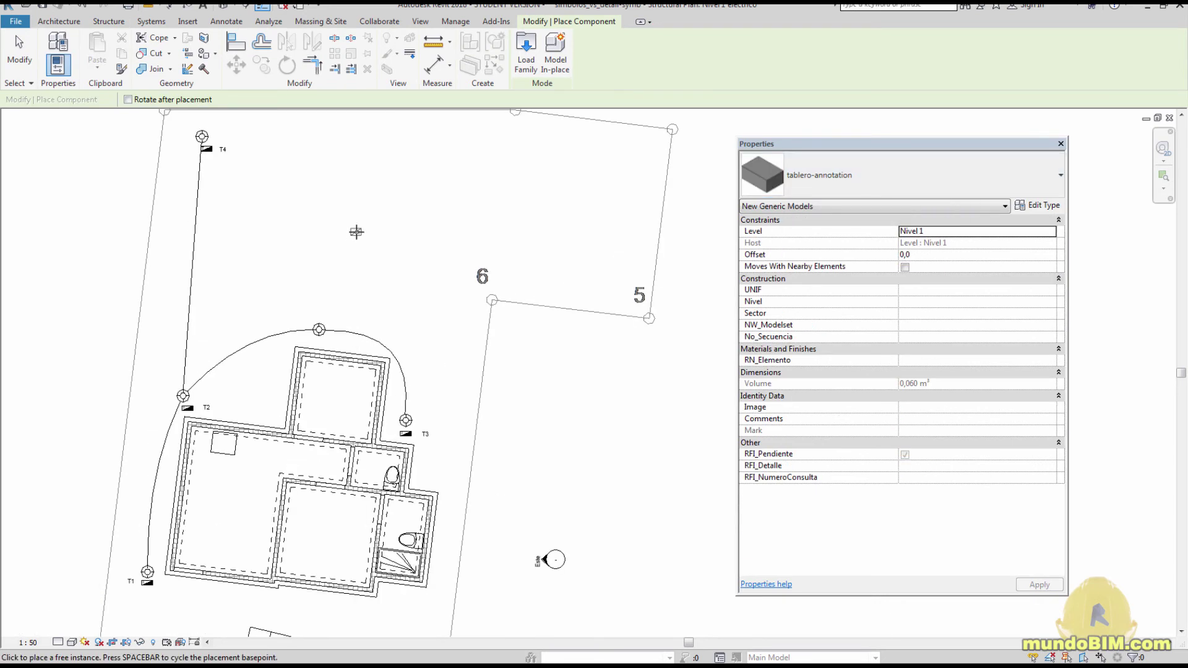
pyautogui.click(357, 232)
pyautogui.press('Escape')
pyautogui.press('Escape')
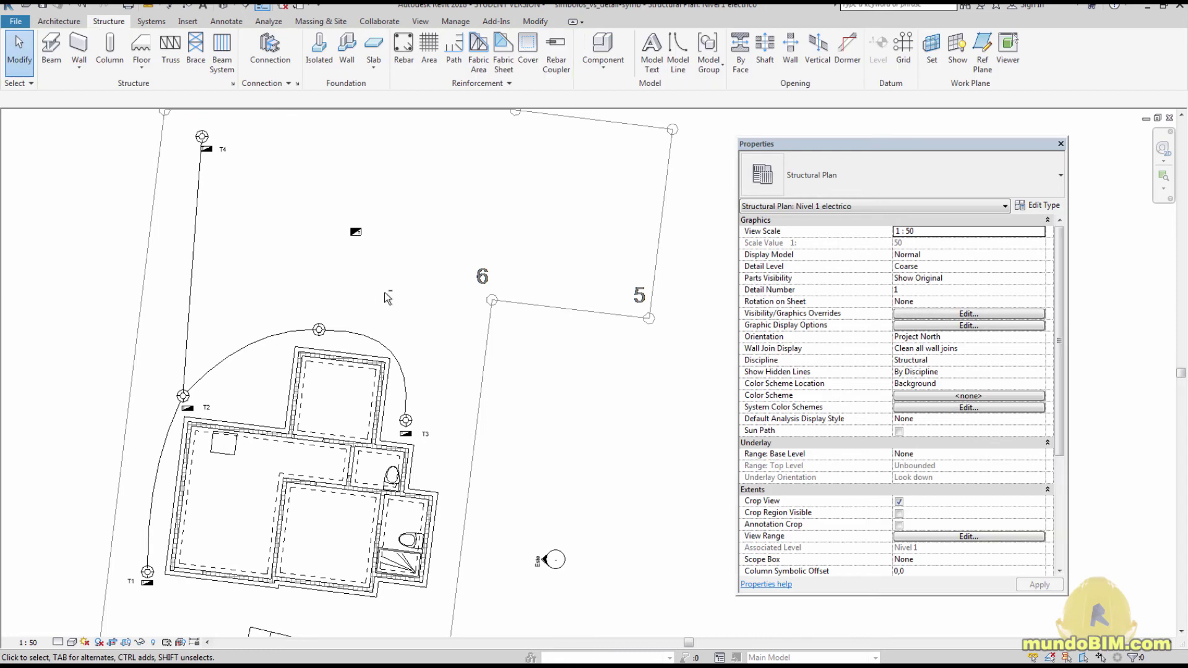
# - Inspect the placed tablero-annotation component and compare its symbol with the tablero-detail panel labelled T4
pyautogui.click(357, 232)
pyautogui.scroll(3, 207, 117)
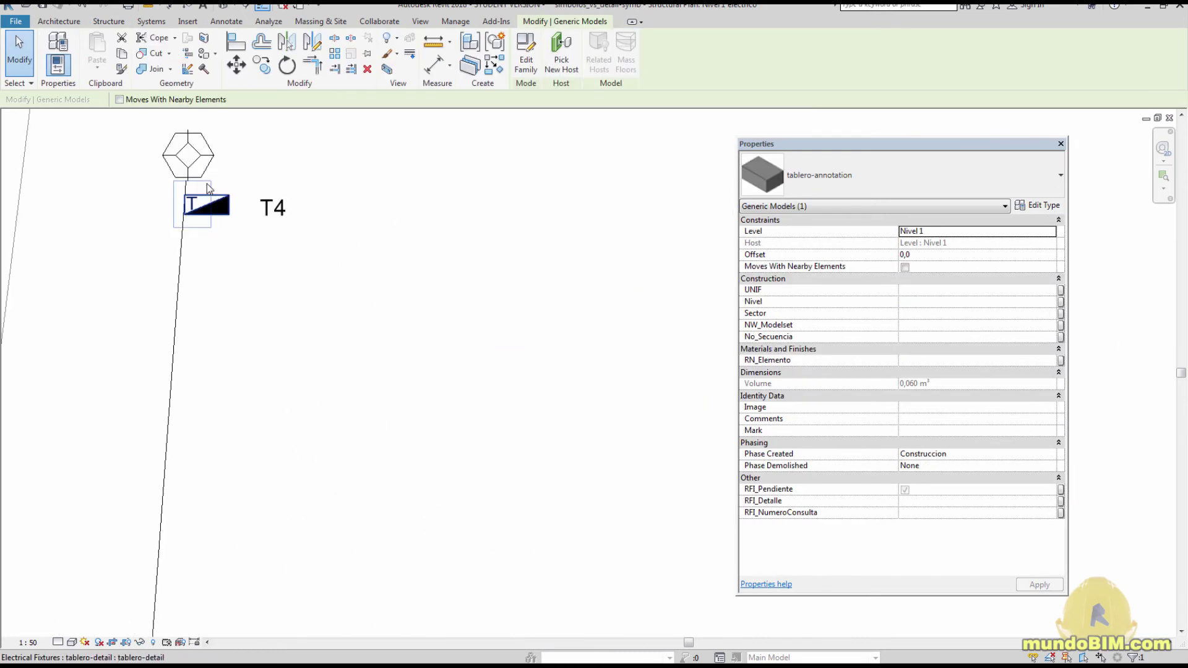
pyautogui.scroll(-3, 467, 396)
pyautogui.moveTo(528, 390); pyautogui.dragTo(466, 305, button='middle')
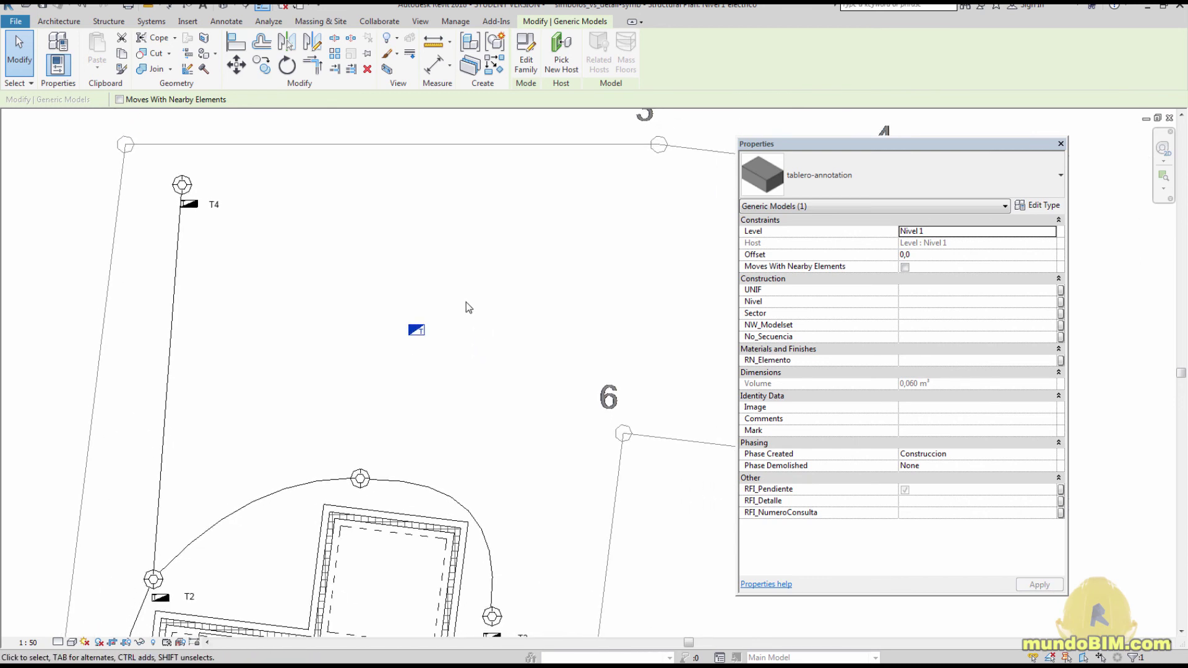
pyautogui.click(380, 355)
pyautogui.scroll(1, 381, 352)
pyautogui.scroll(-2, 371, 350)
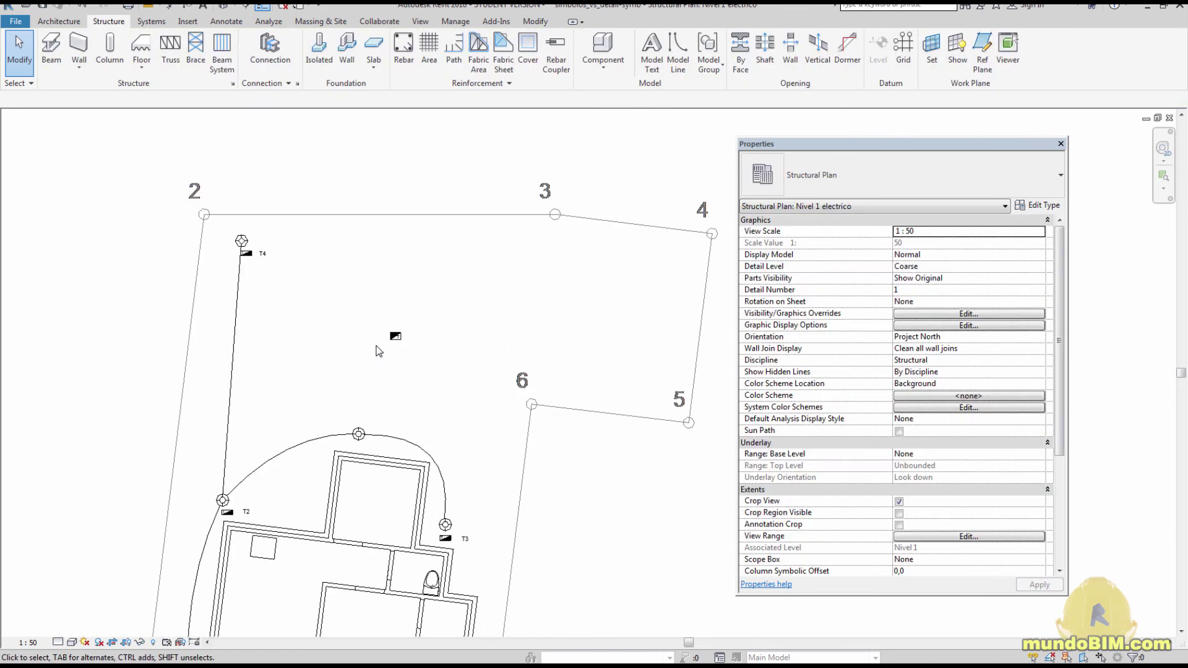
pyautogui.click(396, 337)
pyautogui.scroll(3, 398, 334)
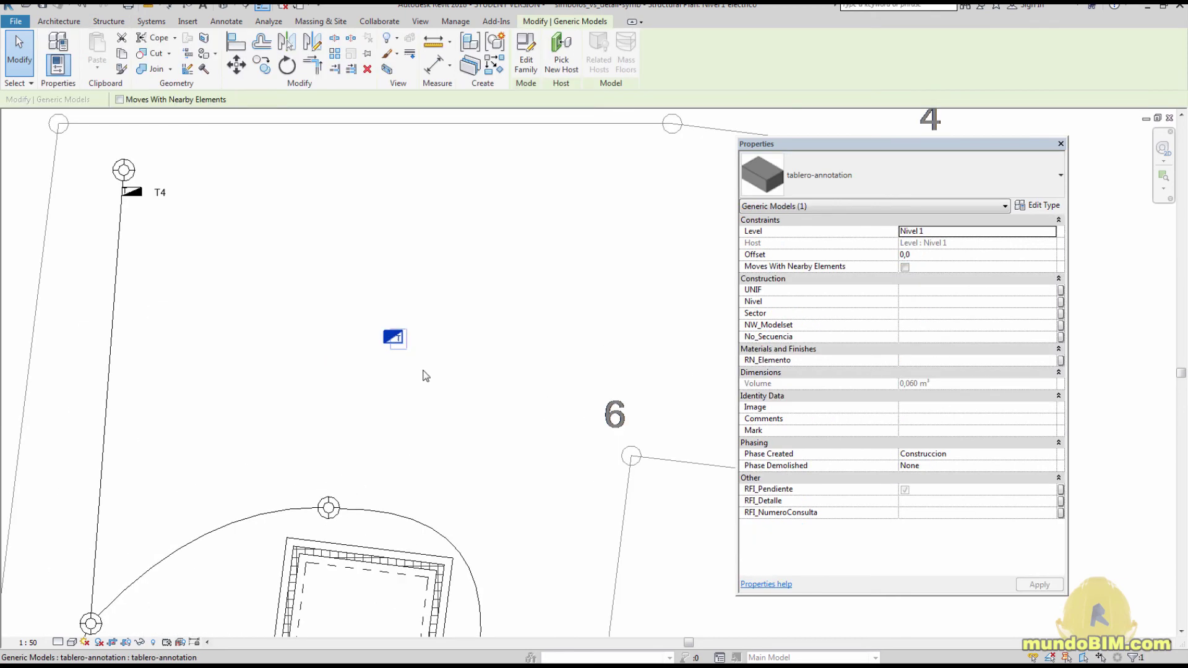
pyautogui.click(443, 401)
pyautogui.scroll(-3, 442, 400)
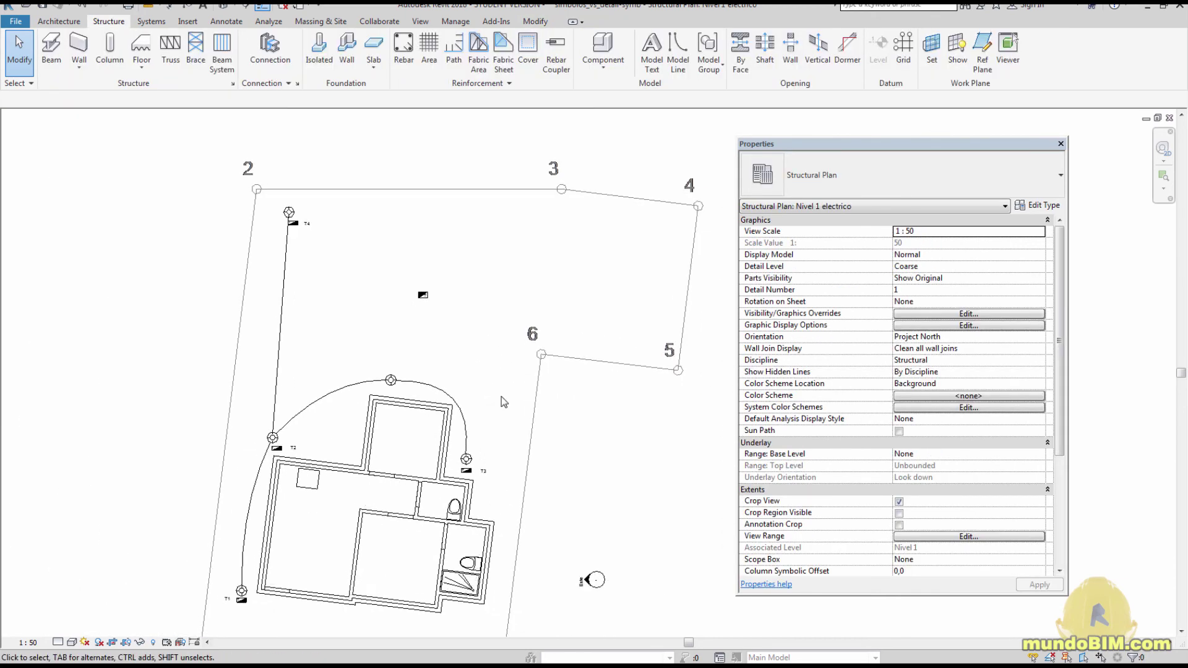
# - Compare the panel symbols in the Nivel 1 electrico plan at view scale 1:100 and again at 1:50
pyautogui.scroll(-2, 503, 402)
pyautogui.click(29, 643)
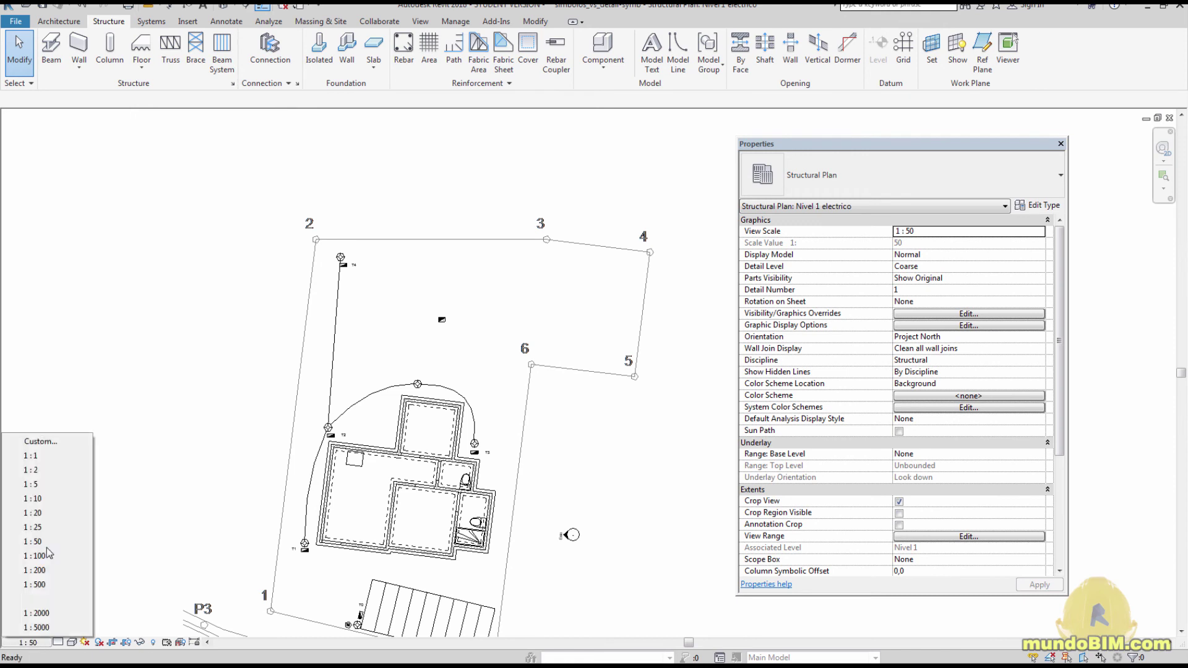
pyautogui.click(37, 555)
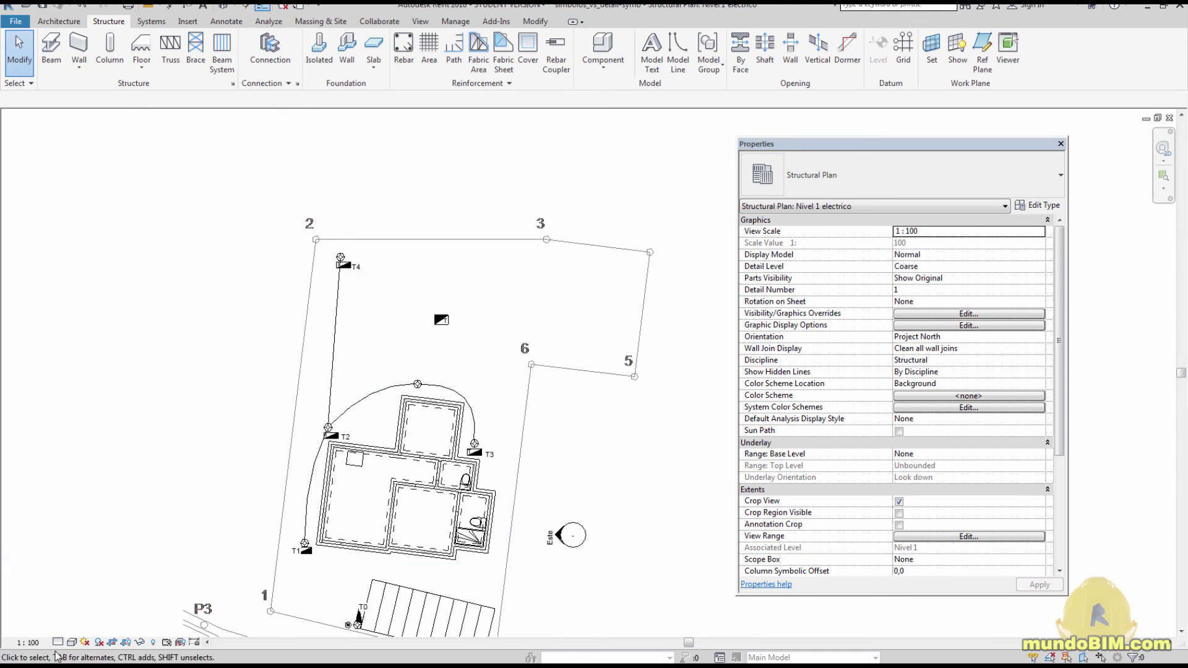
pyautogui.click(30, 643)
pyautogui.click(73, 538)
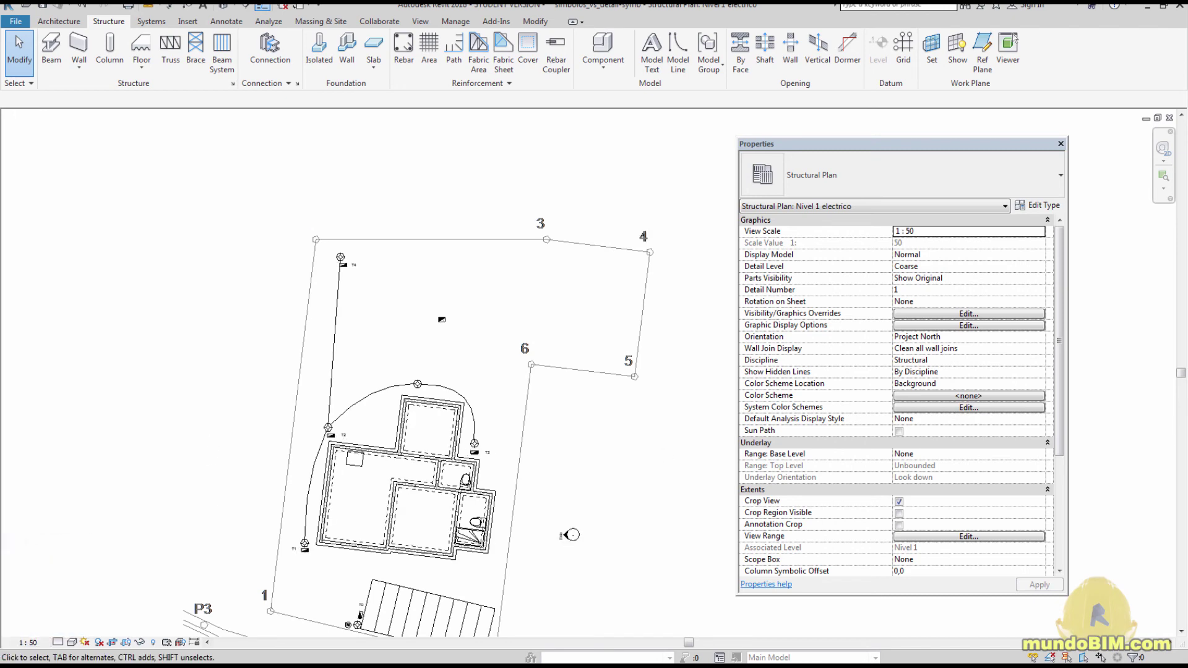
# - Switch to sheet 11 and measure the height of the tablero-annotation symbol at view scale 1:50
pyautogui.hotkey('ctrl', 'Tab')
pyautogui.scroll(-3, 441, 299)
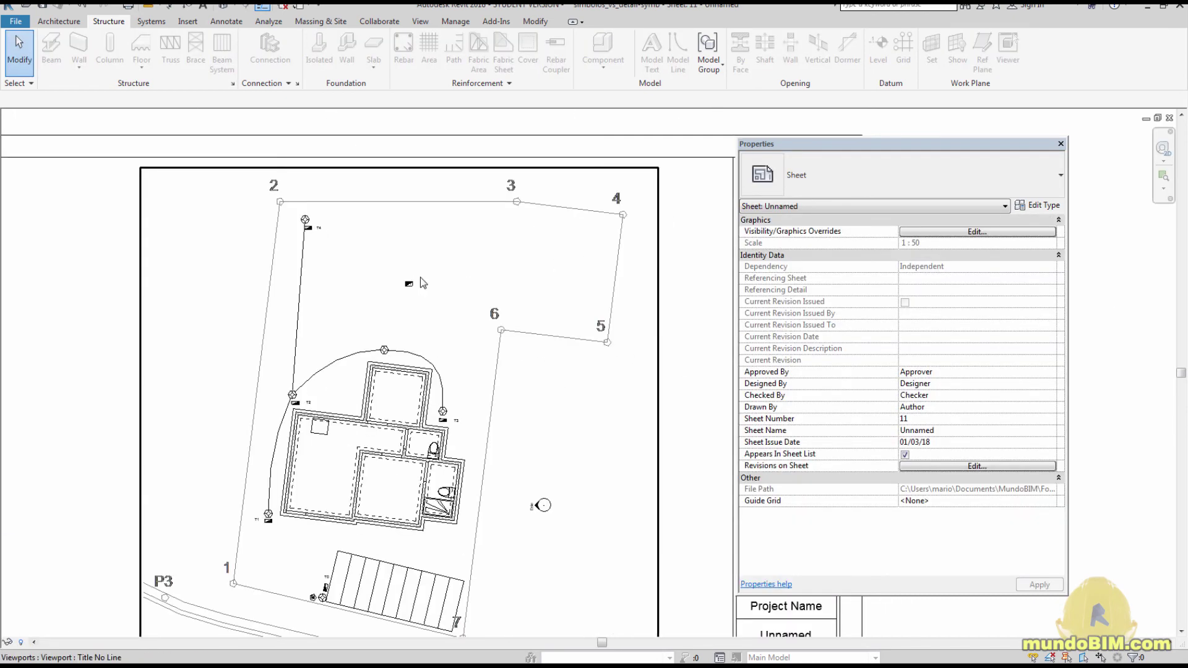
pyautogui.scroll(7, 413, 276)
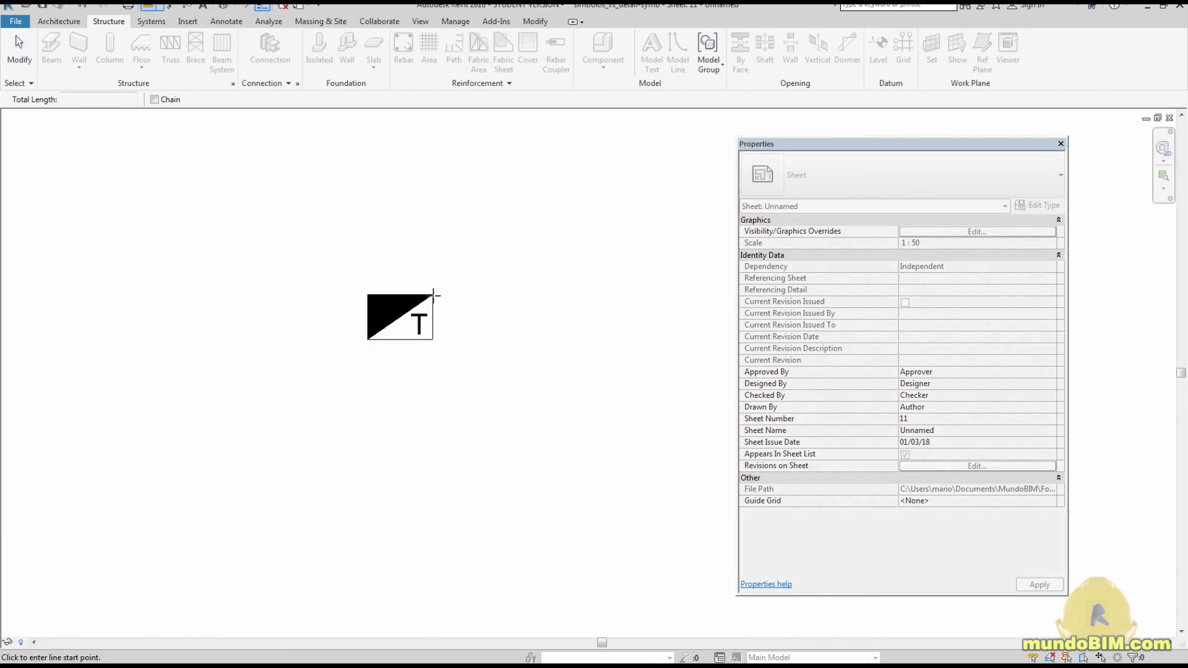
pyautogui.click(433, 294)
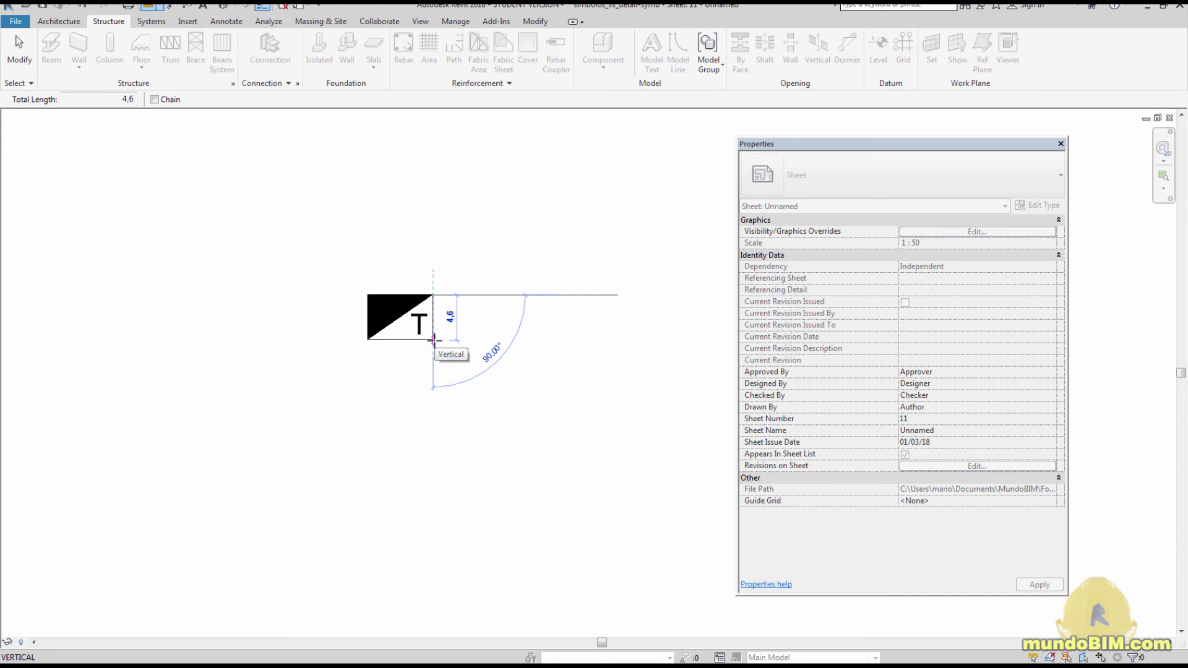
pyautogui.press('Escape')
pyautogui.press('Escape')
pyautogui.scroll(-6, 433, 341)
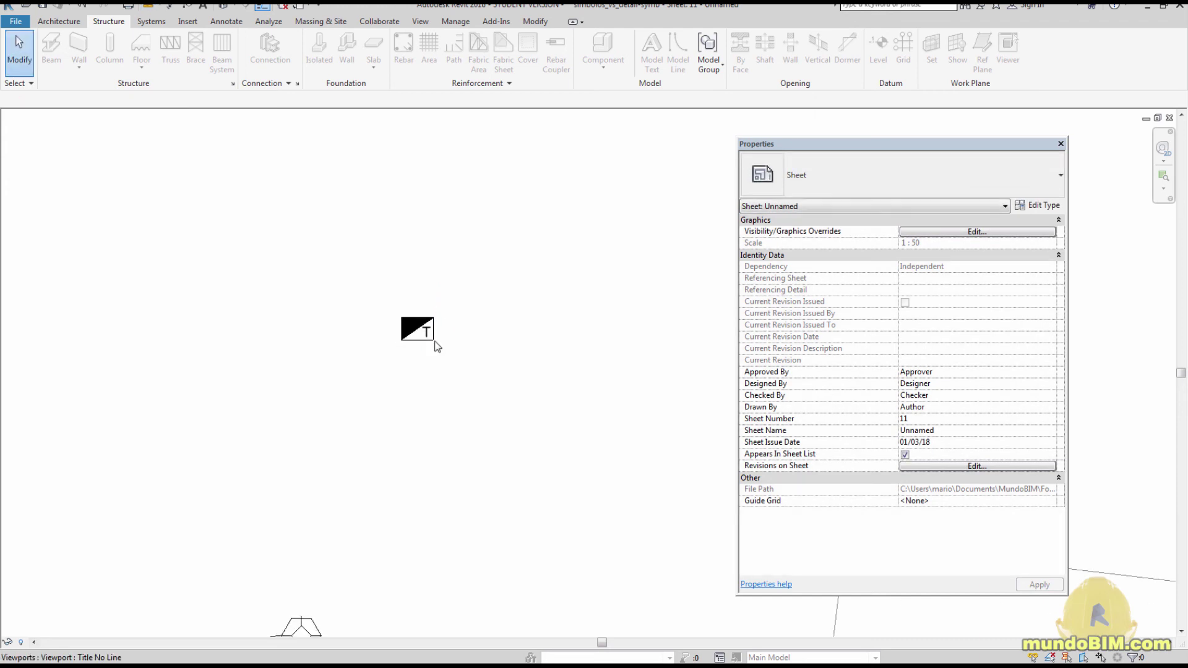
pyautogui.moveTo(439, 350); pyautogui.dragTo(364, 341, button='middle')
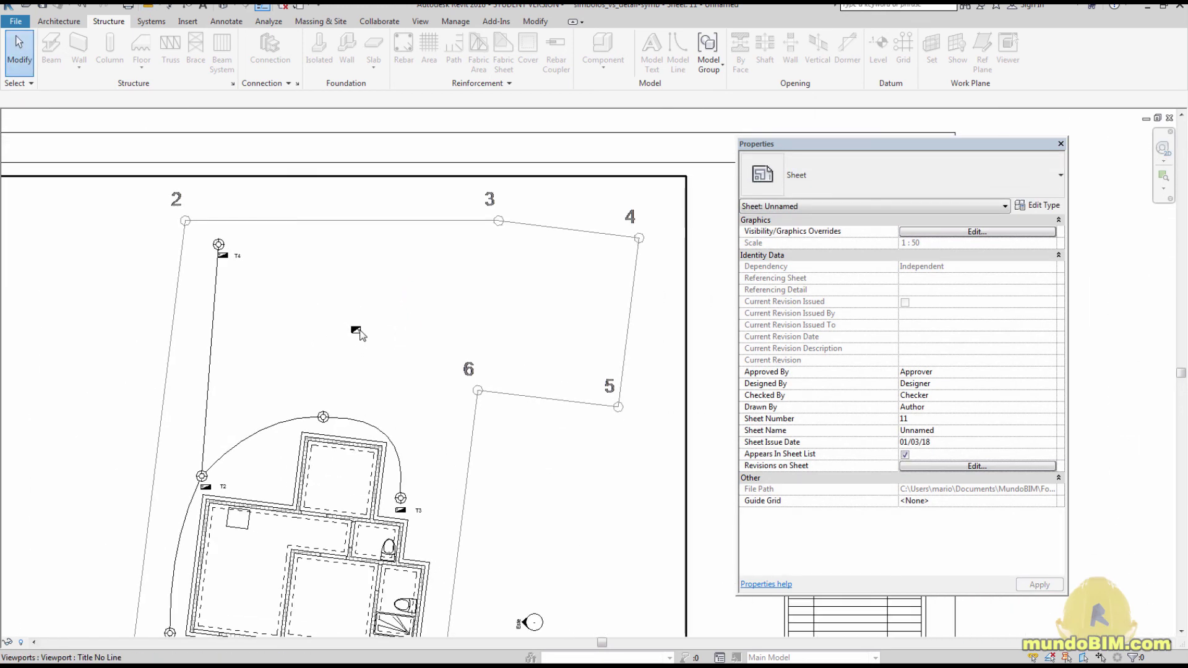
# - Set the view scale of the Nivel 1 electrico viewport on the sheet to 1:100
pyautogui.scroll(-4, 371, 365)
pyautogui.click(383, 381)
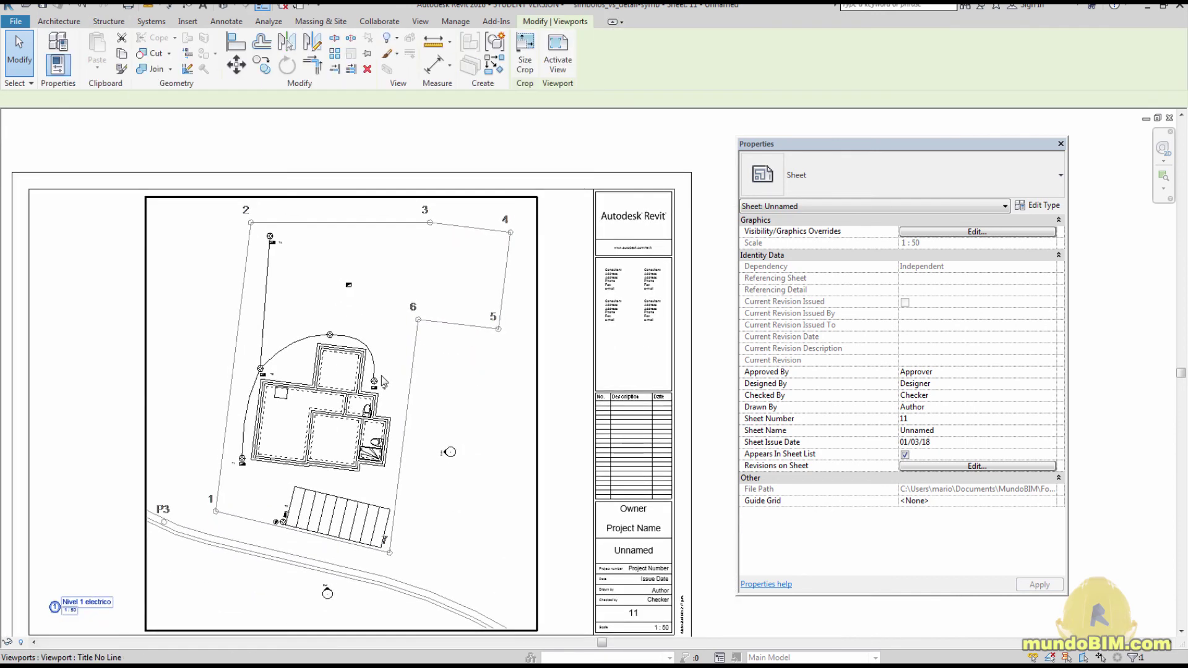
pyautogui.click(1039, 232)
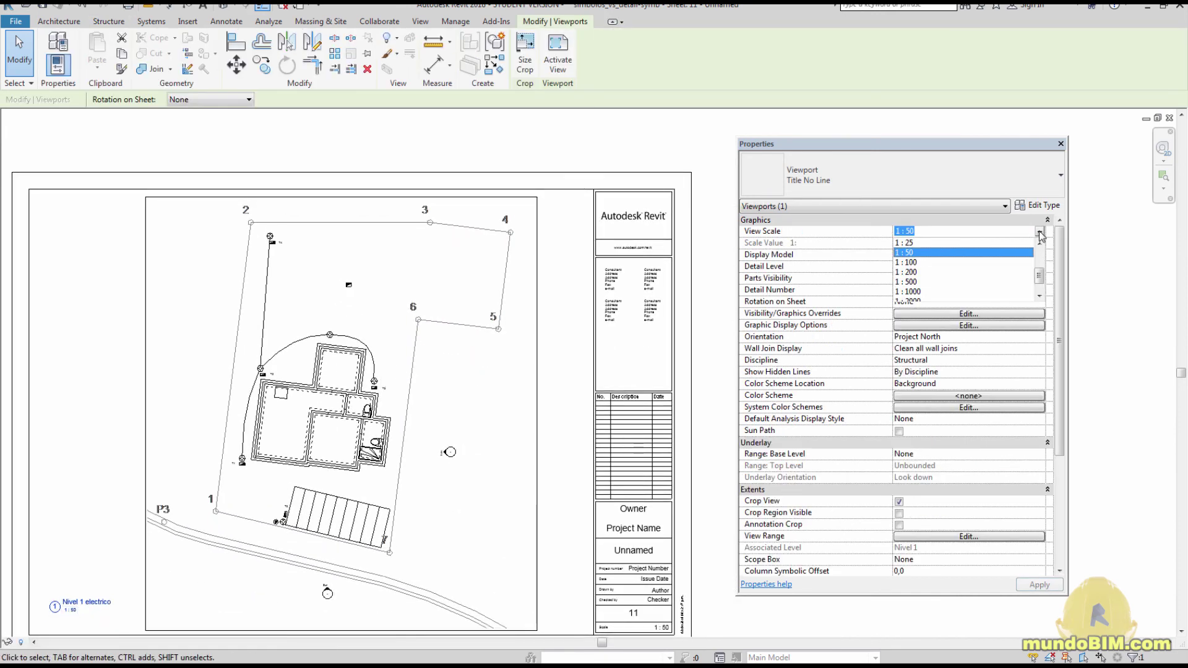
pyautogui.click(907, 262)
pyautogui.moveTo(274, 465); pyautogui.dragTo(344, 444, button='middle')
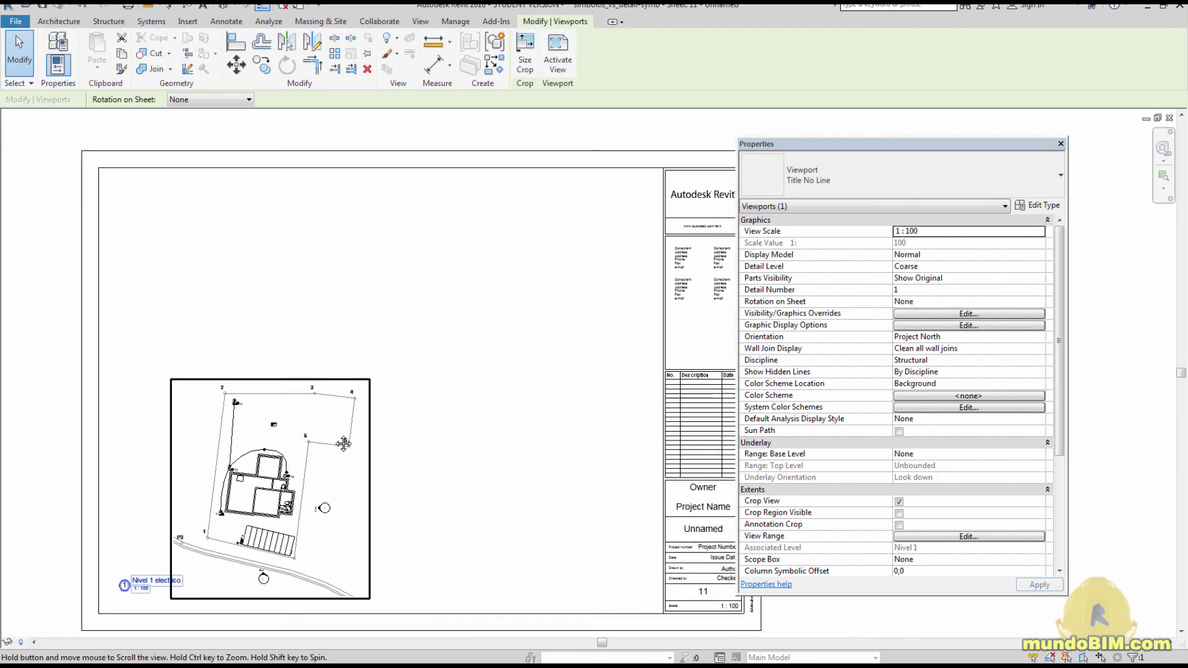
# - Measure the tablero-annotation symbol's height on the sheet at view scale 1:100 and review the whole viewport
pyautogui.scroll(10, 344, 443)
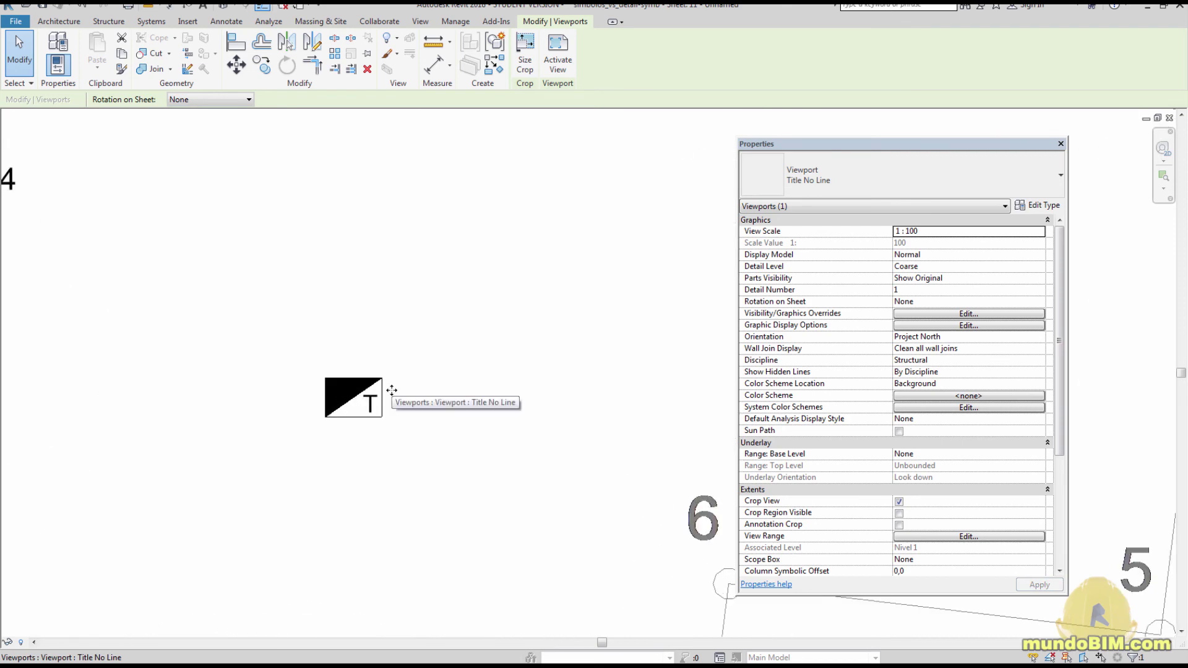
pyautogui.click(149, 5)
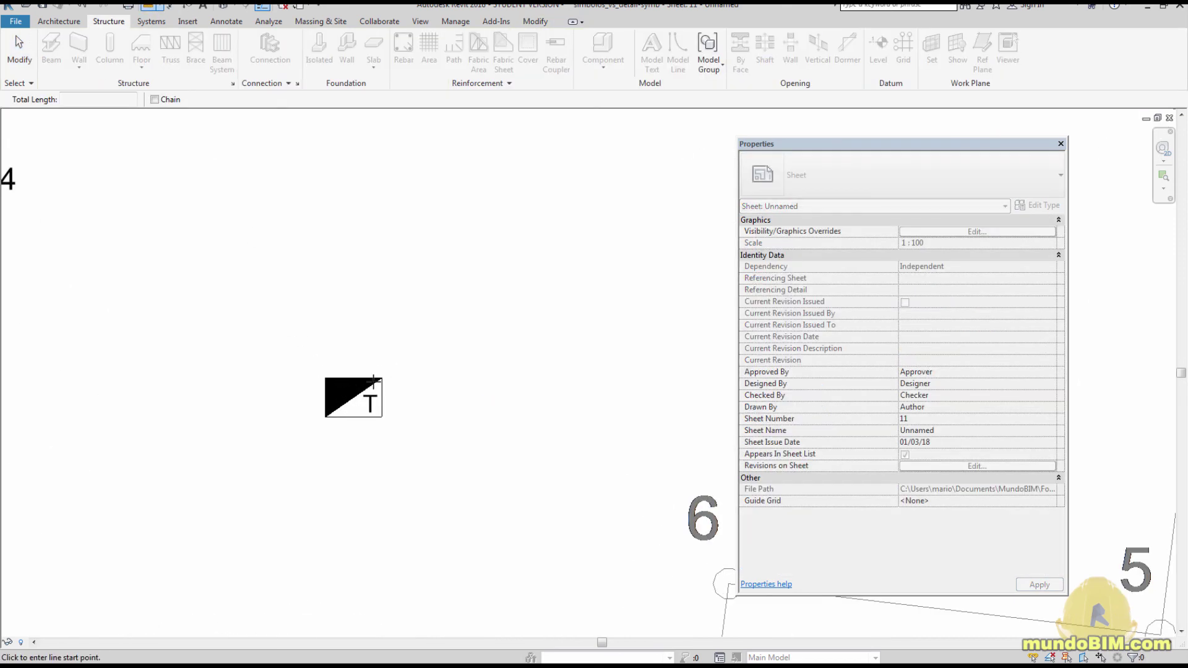
pyautogui.click(384, 378)
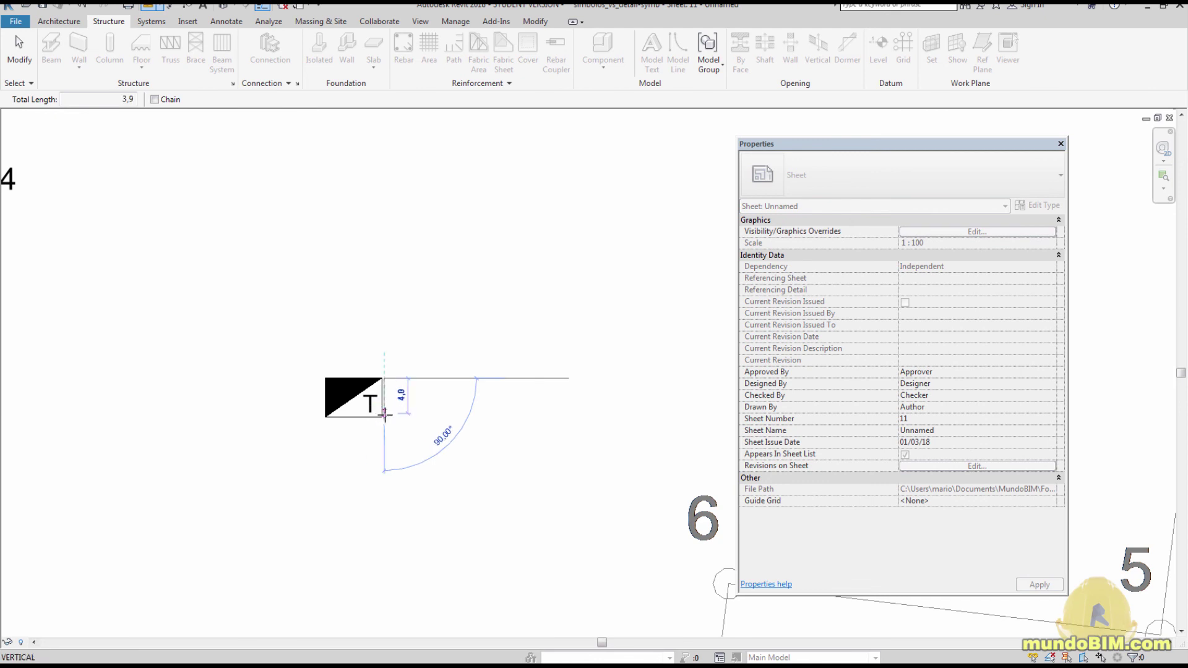
pyautogui.press('Escape')
pyautogui.press('Escape')
pyautogui.scroll(-4, 390, 273)
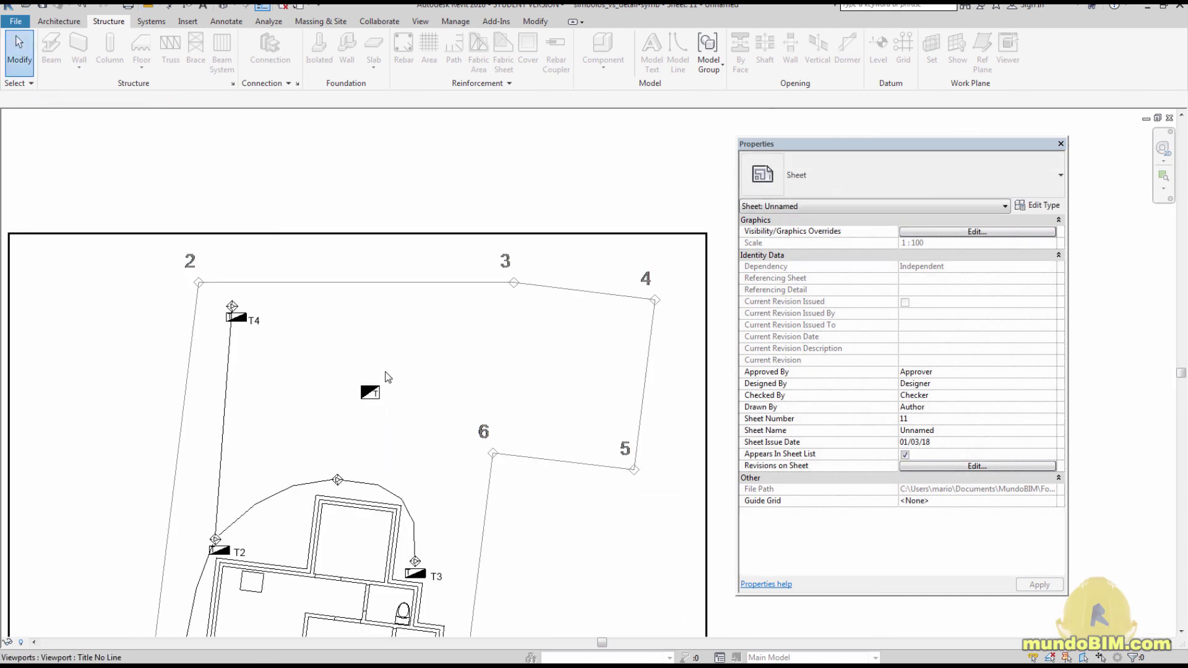
pyautogui.scroll(2, 391, 269)
pyautogui.scroll(-4, 392, 270)
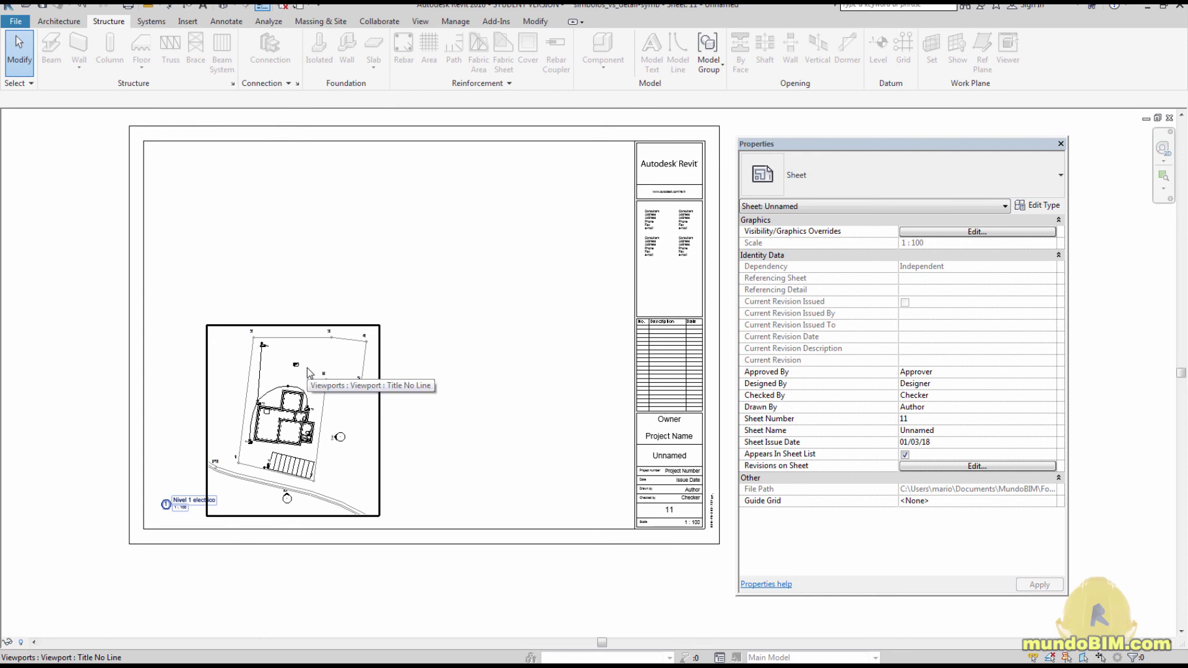
# - Select the Nivel 1 electrico viewport and examine the panel symbols T0 to T4 and the standalone symbol at view scale 1:100
pyautogui.click(294, 434)
pyautogui.scroll(3, 290, 425)
pyautogui.scroll(2, 289, 422)
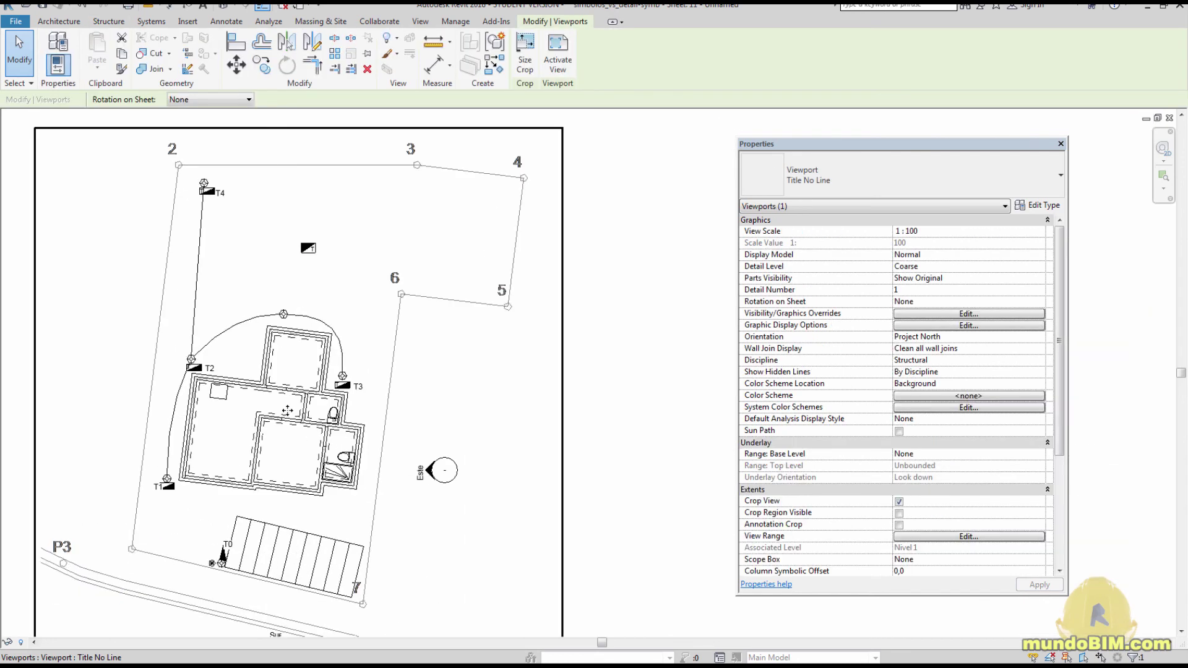
pyautogui.scroll(-2, 285, 396)
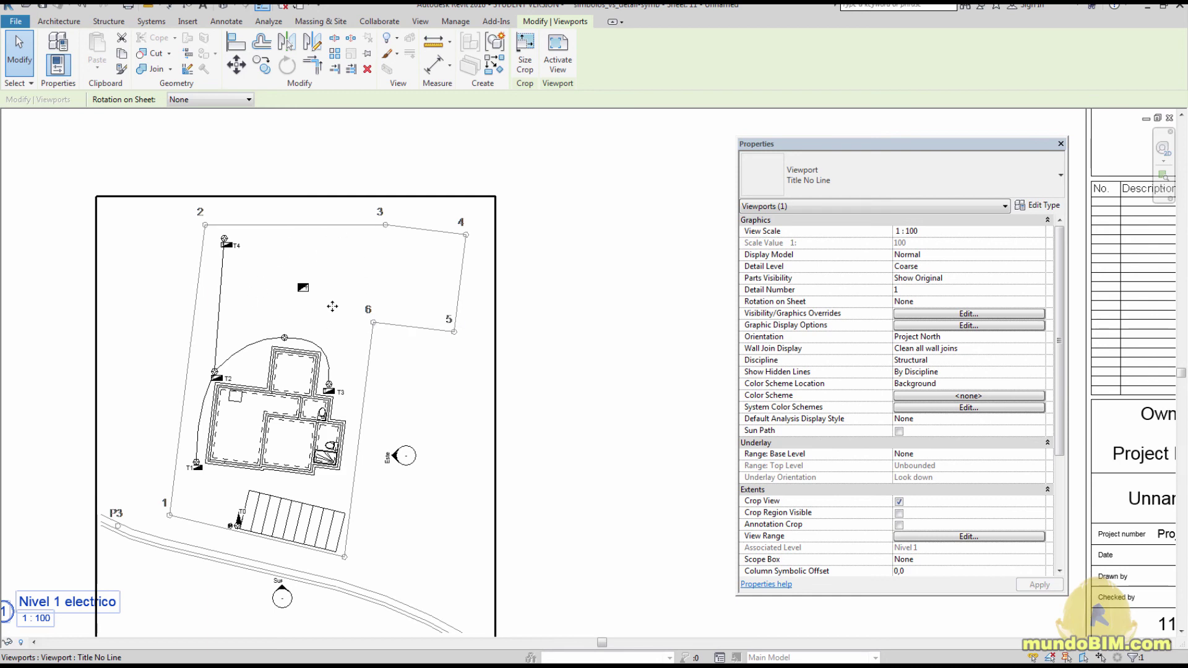
pyautogui.scroll(-3, 332, 306)
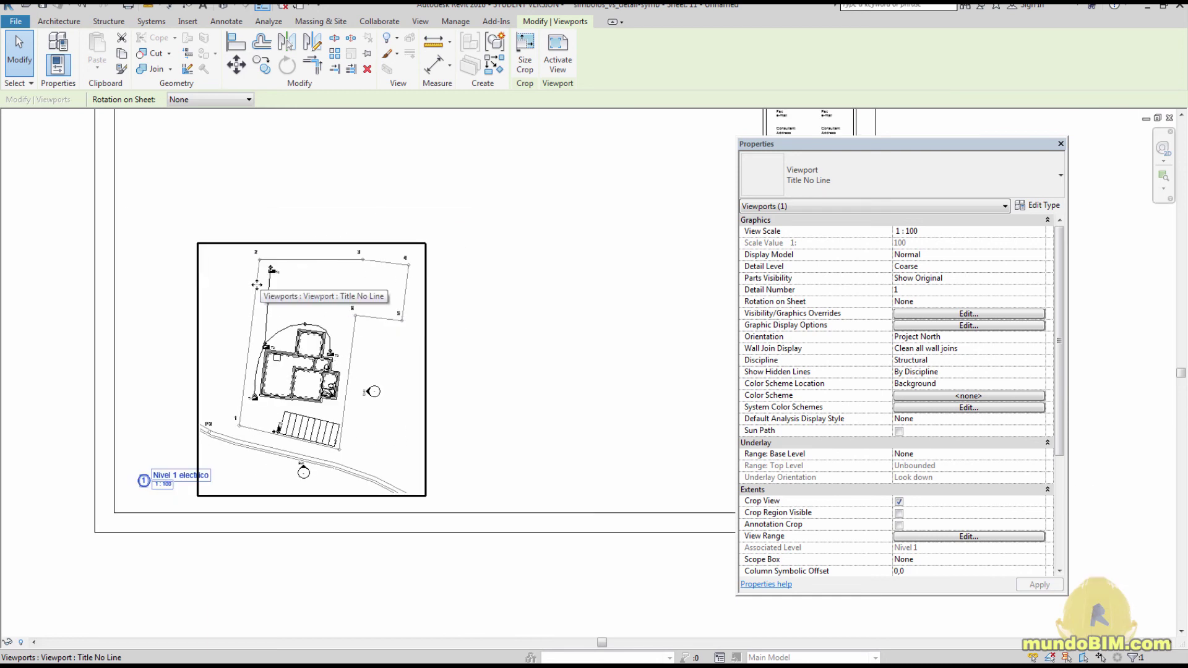
pyautogui.scroll(4, 268, 279)
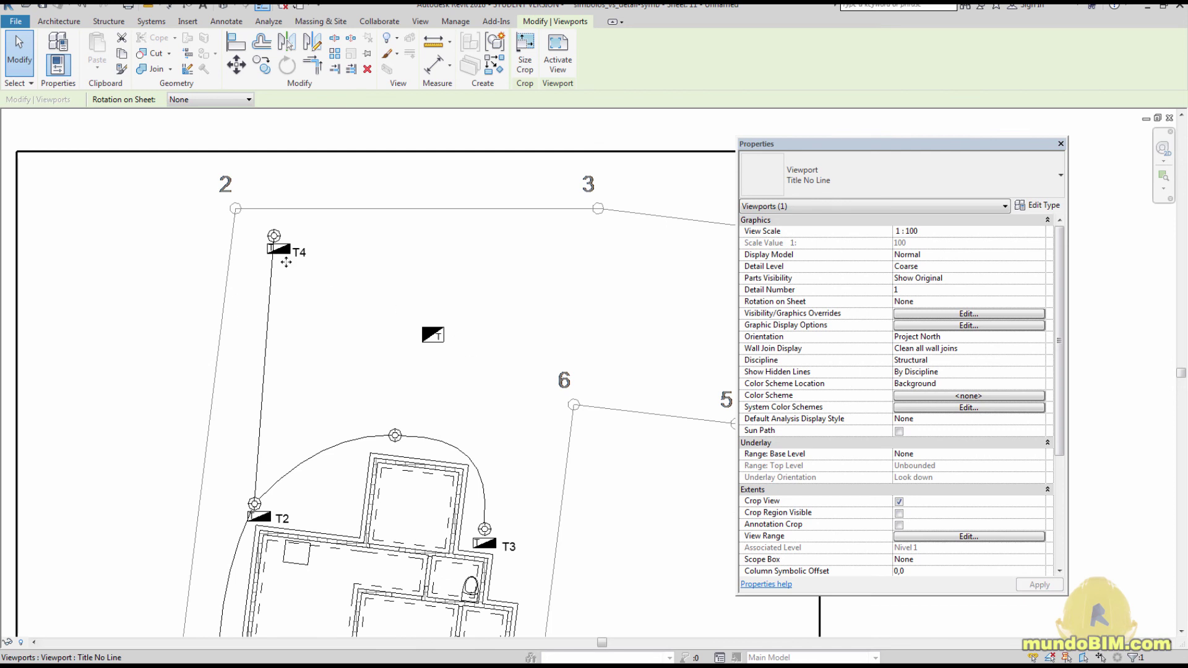
pyautogui.scroll(-3, 439, 433)
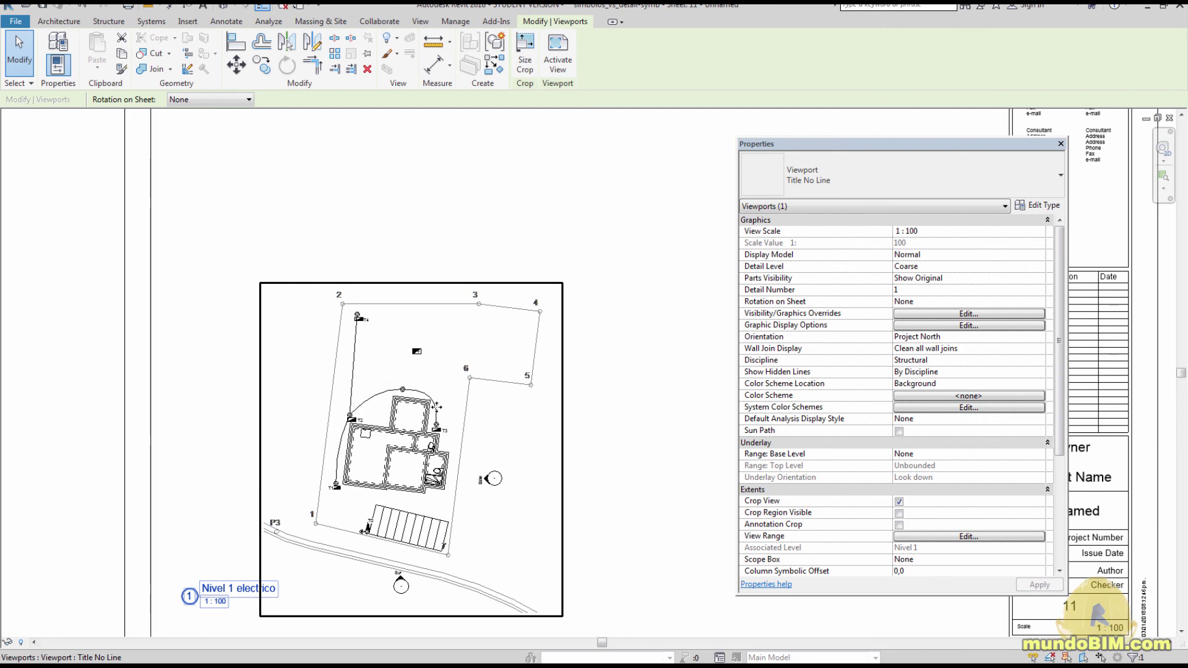
pyautogui.scroll(-5, 488, 385)
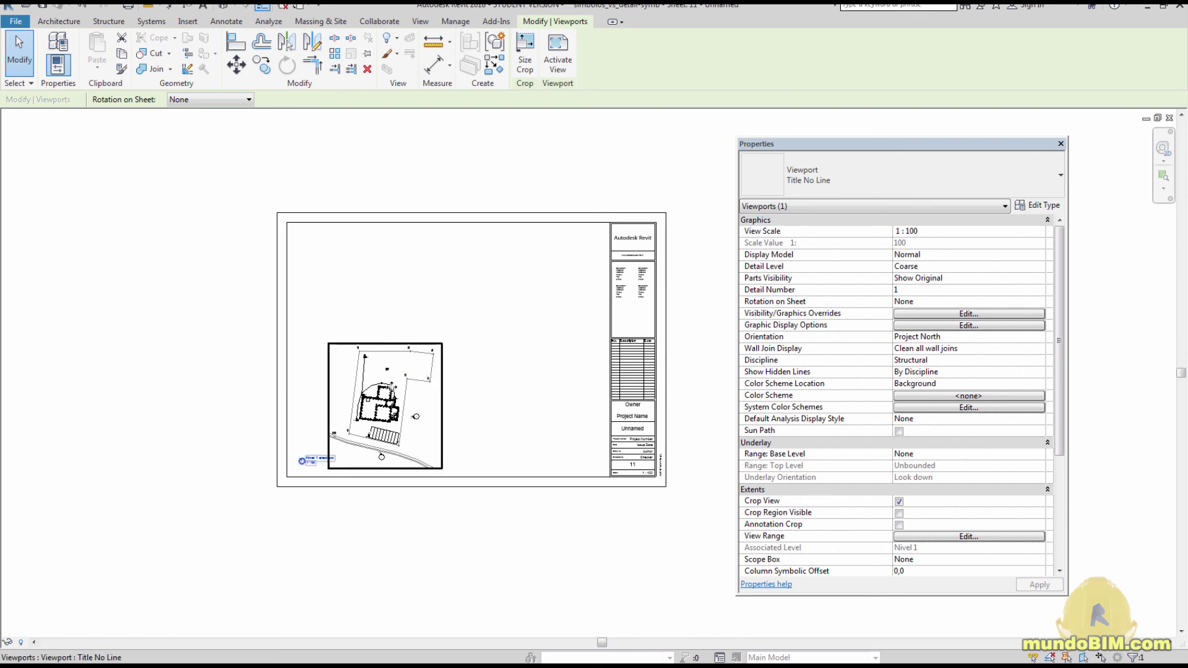
pyautogui.scroll(3, 386, 388)
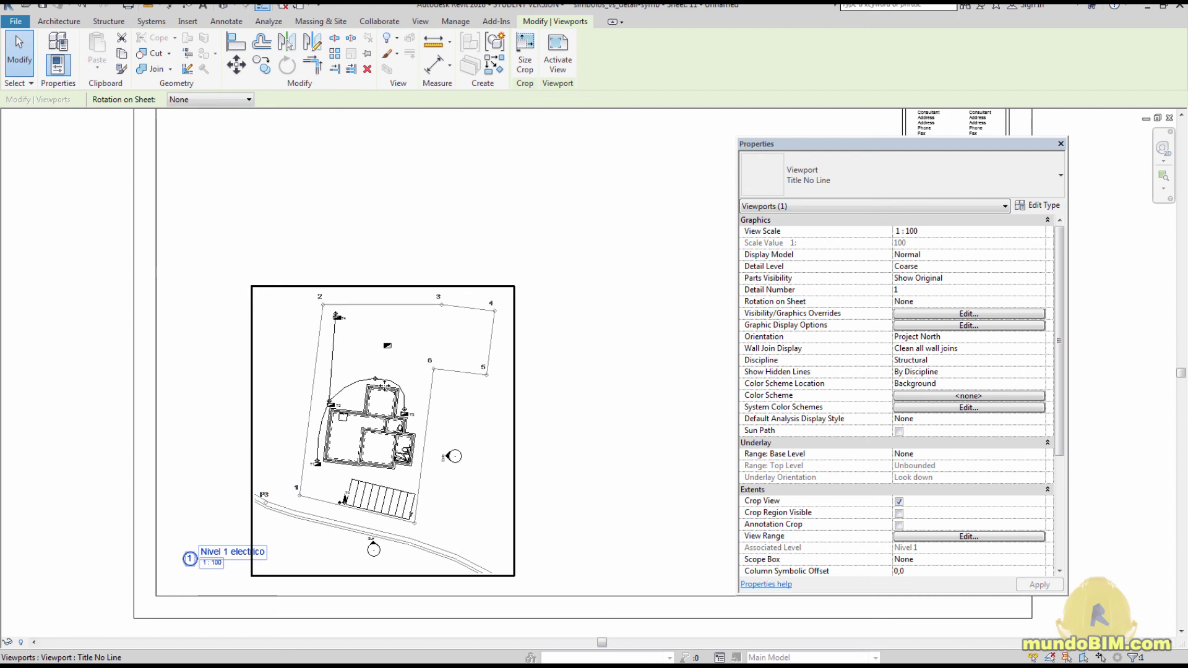
pyautogui.scroll(5, 387, 344)
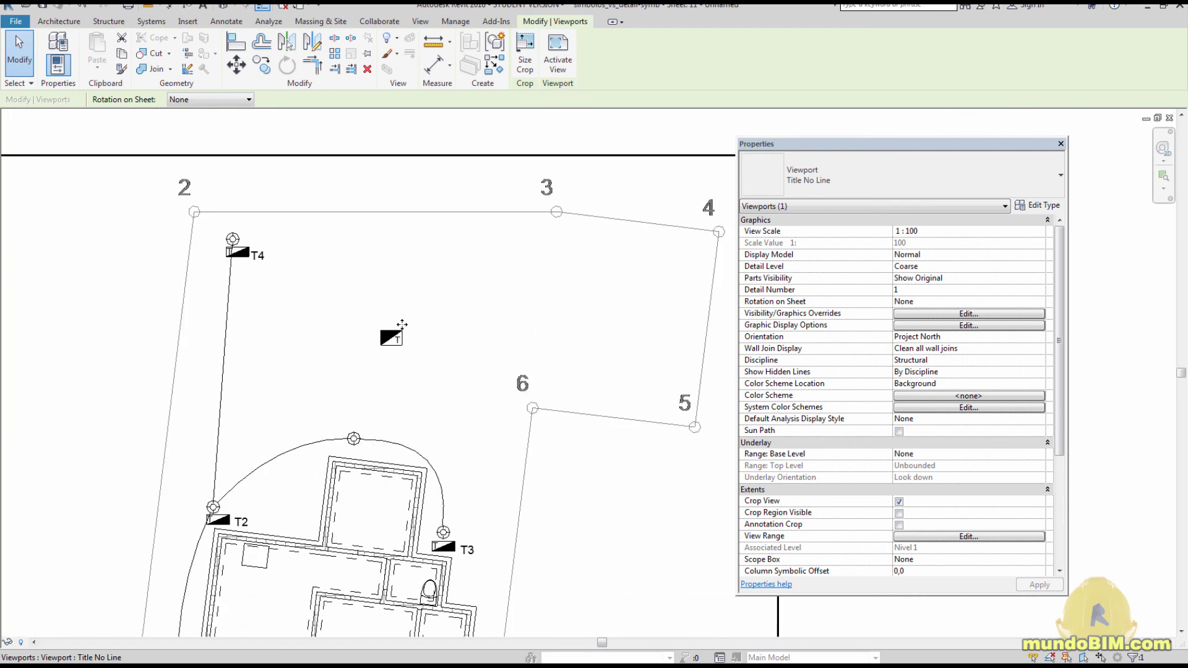
pyautogui.scroll(-2, 402, 324)
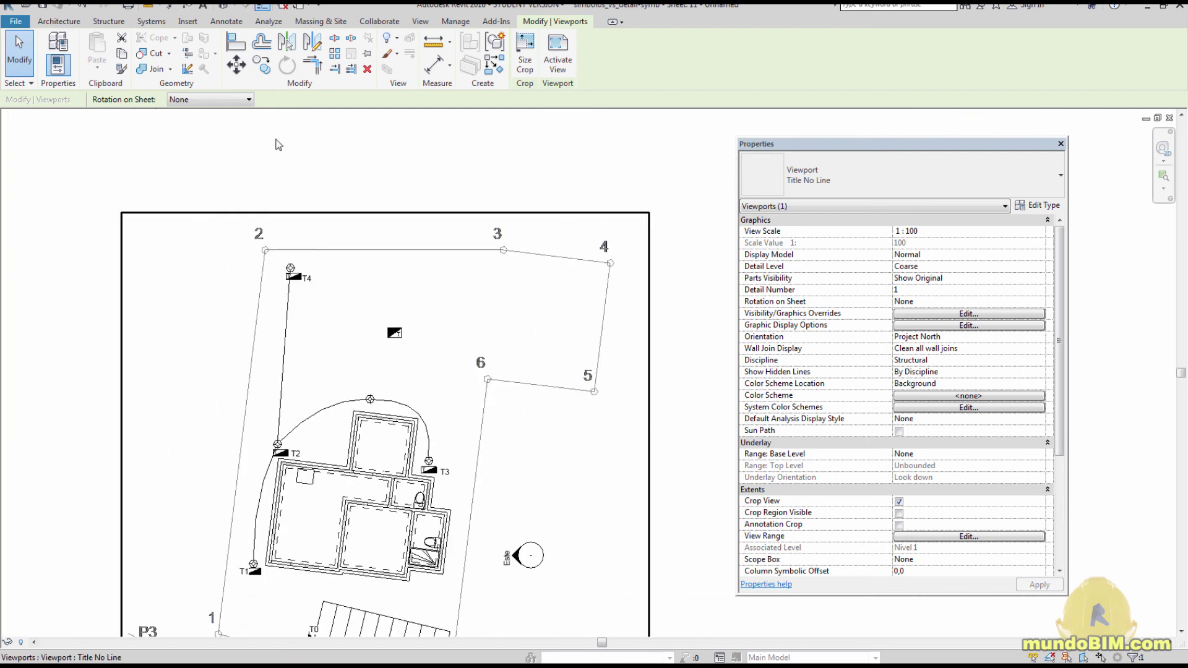
# - Deselect the viewport and compare the standalone tablero symbol with panels T2, T3 and T4 up close and at full-sheet size
pyautogui.click(226, 21)
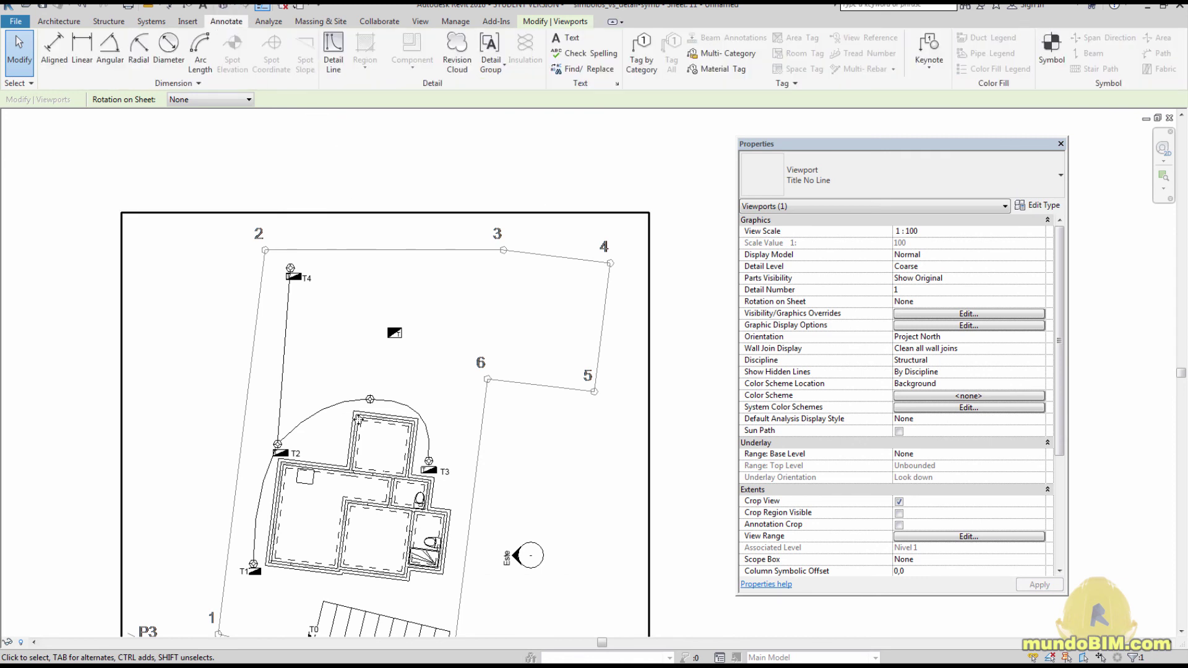
pyautogui.click(314, 179)
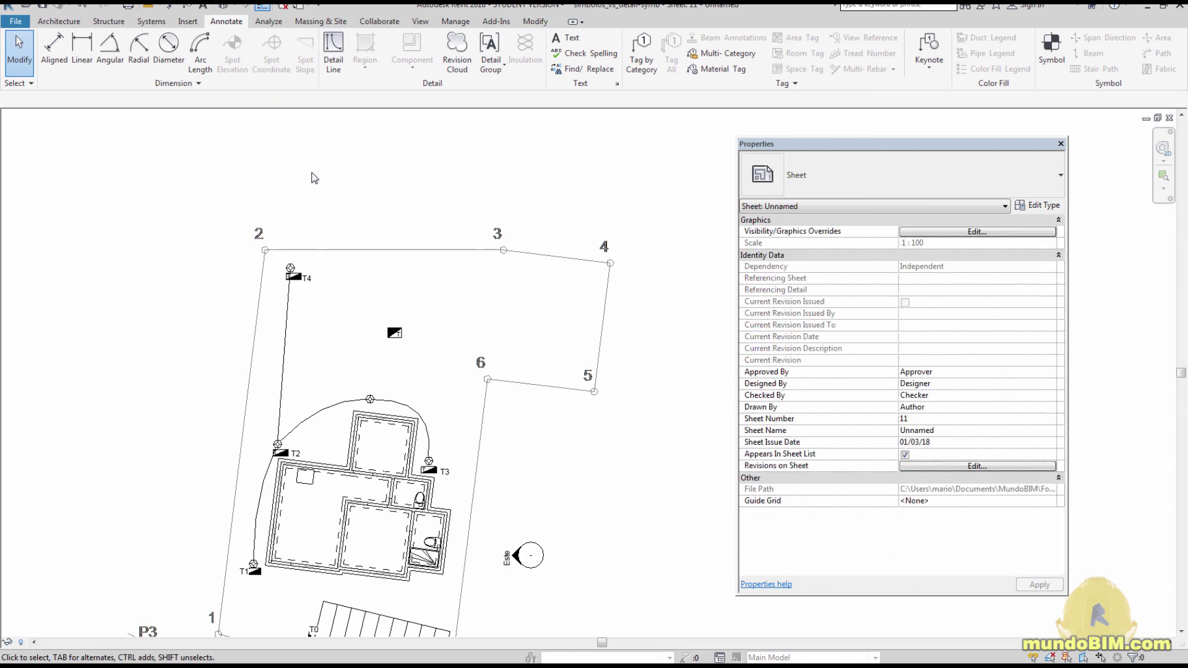
pyautogui.scroll(3, 399, 319)
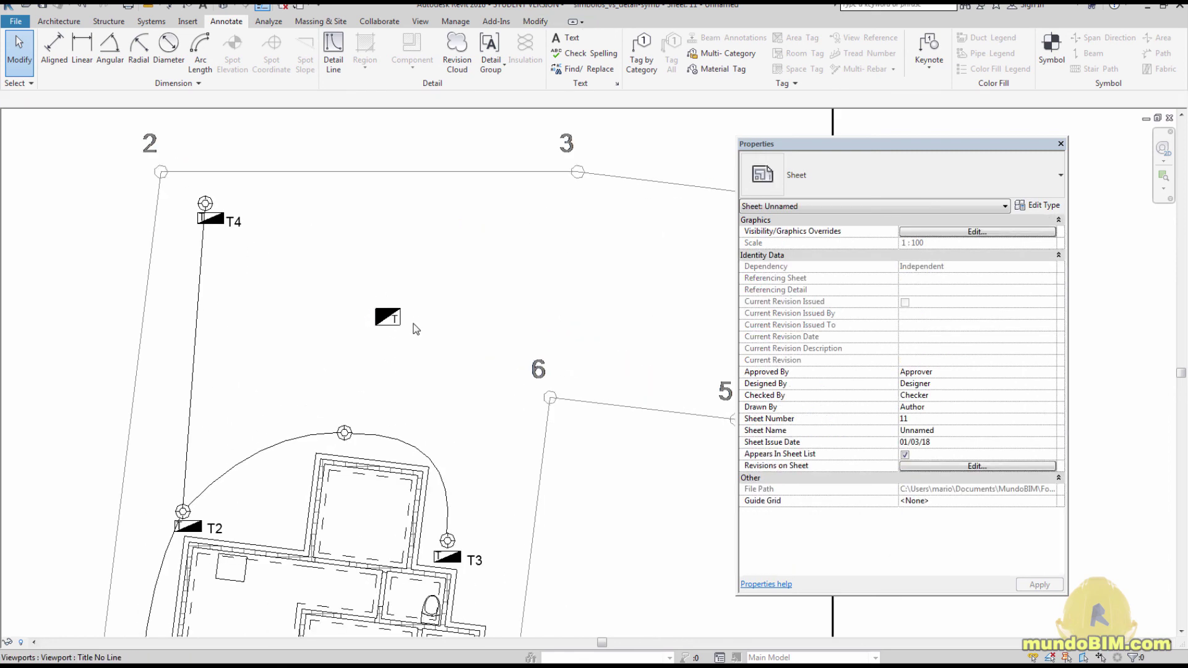
pyautogui.scroll(-3, 376, 327)
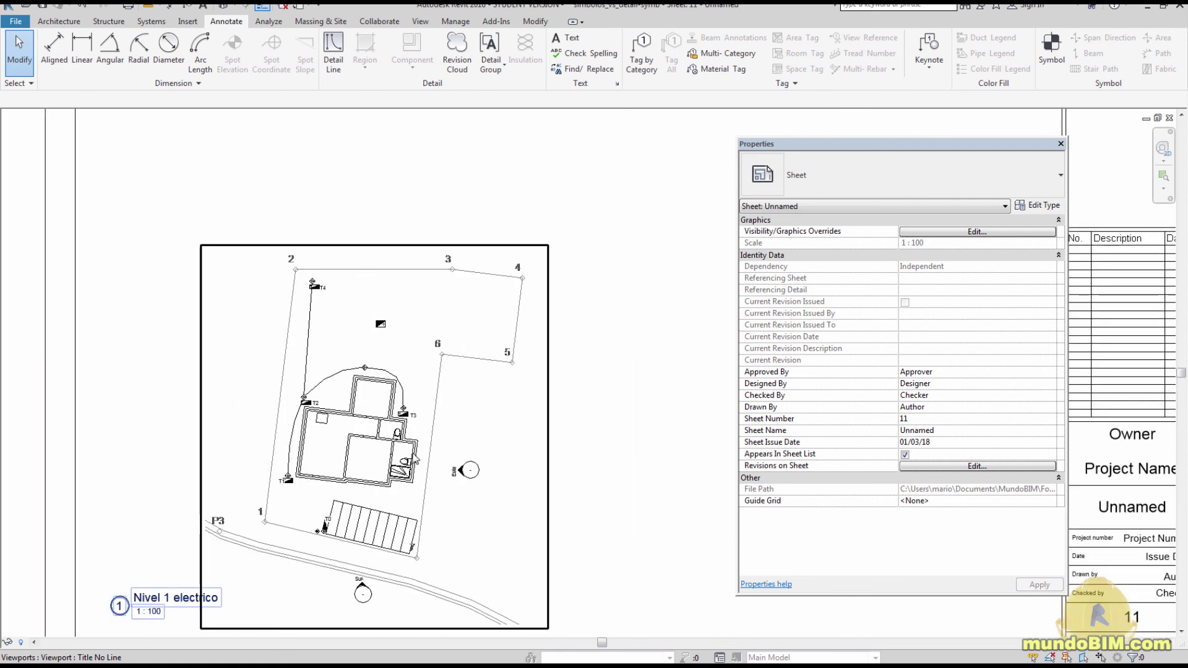
pyautogui.scroll(4, 390, 310)
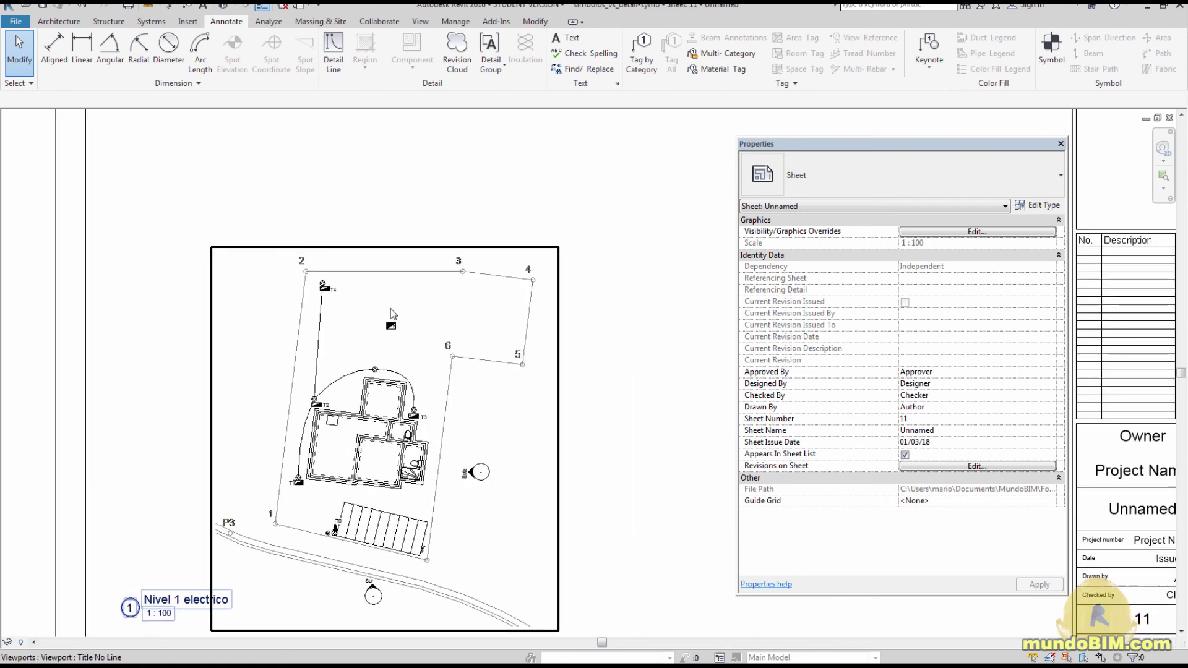
pyautogui.scroll(1, 391, 309)
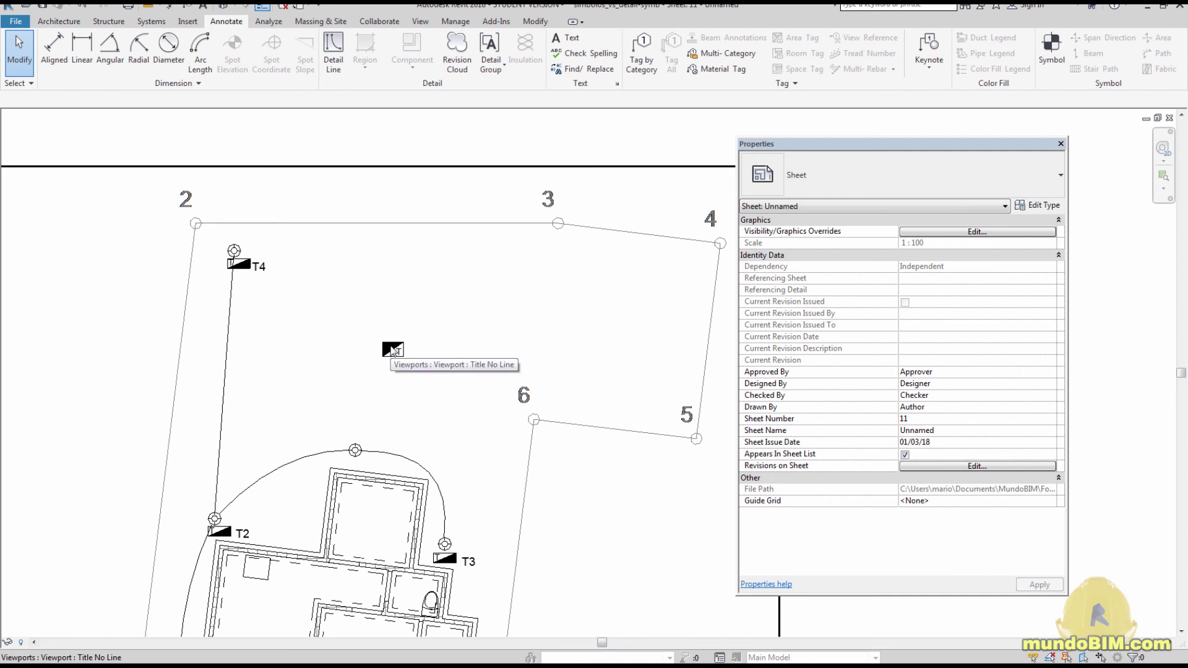
pyautogui.scroll(-5, 392, 350)
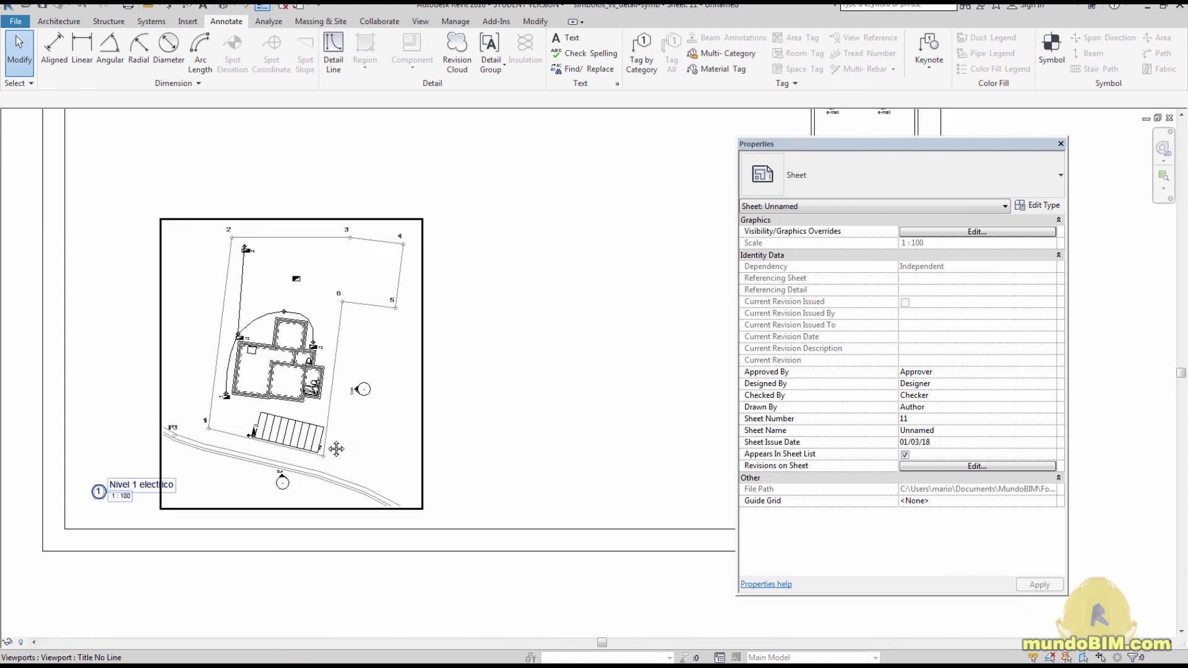
pyautogui.scroll(-2, 336, 450)
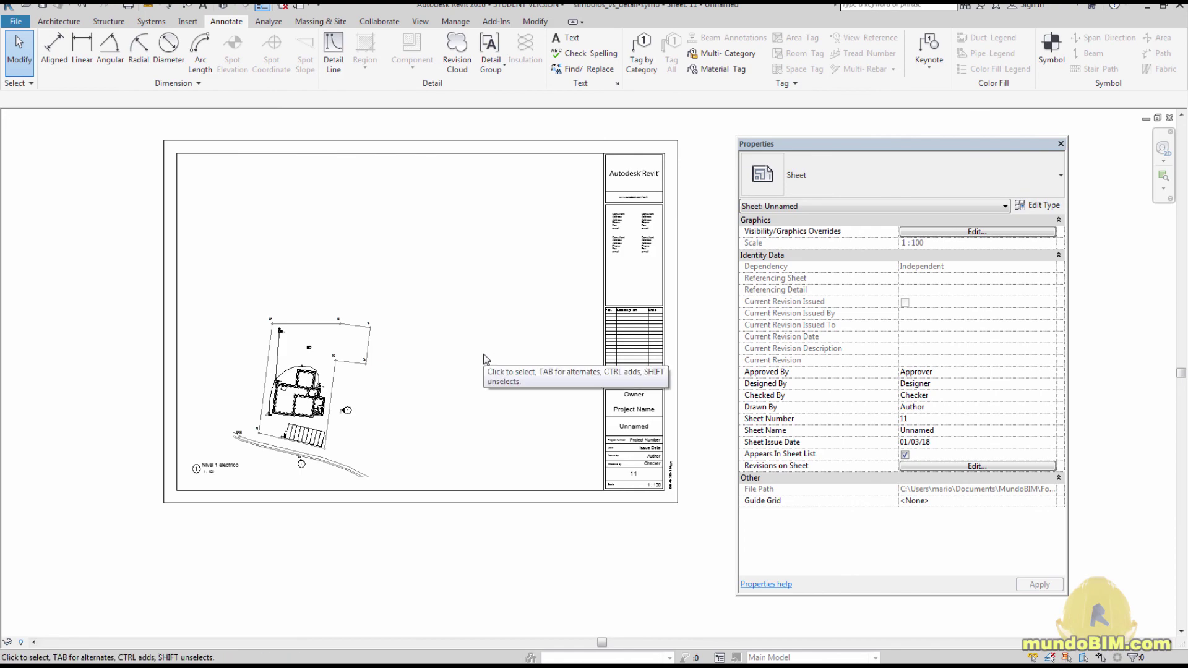